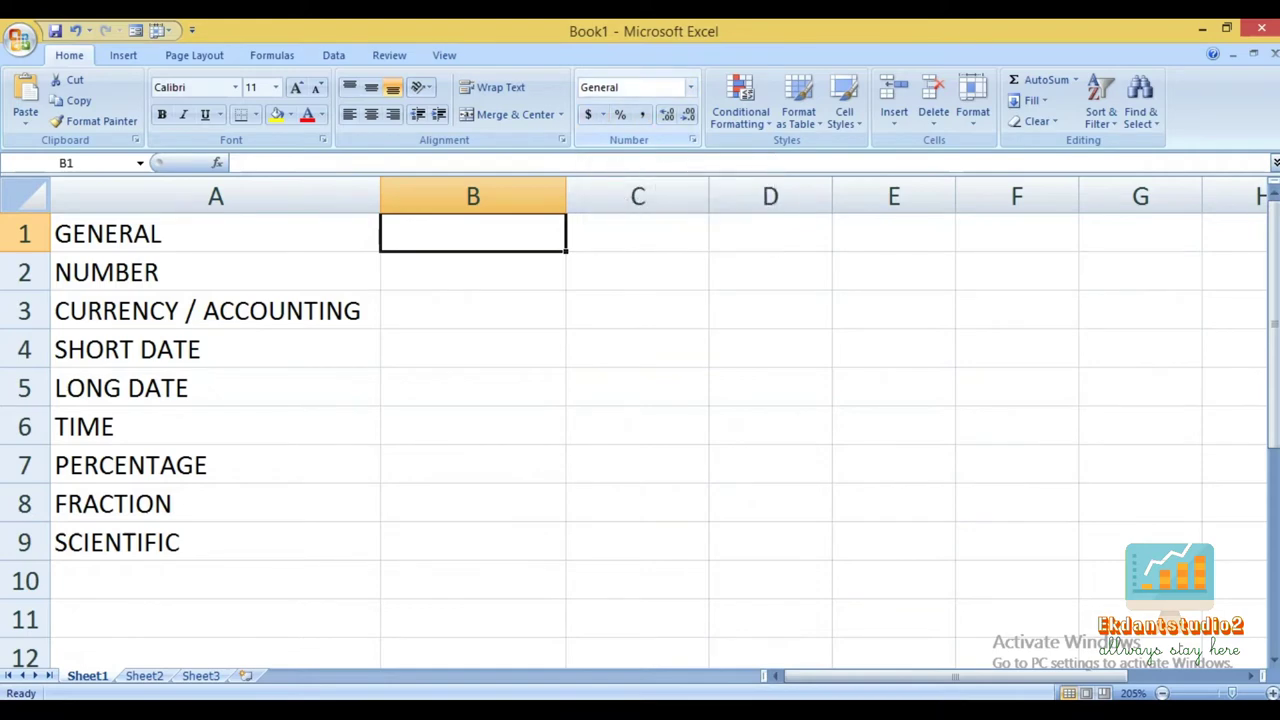
Look through the number format and accounting currency lists without applying any format.
click(690, 87)
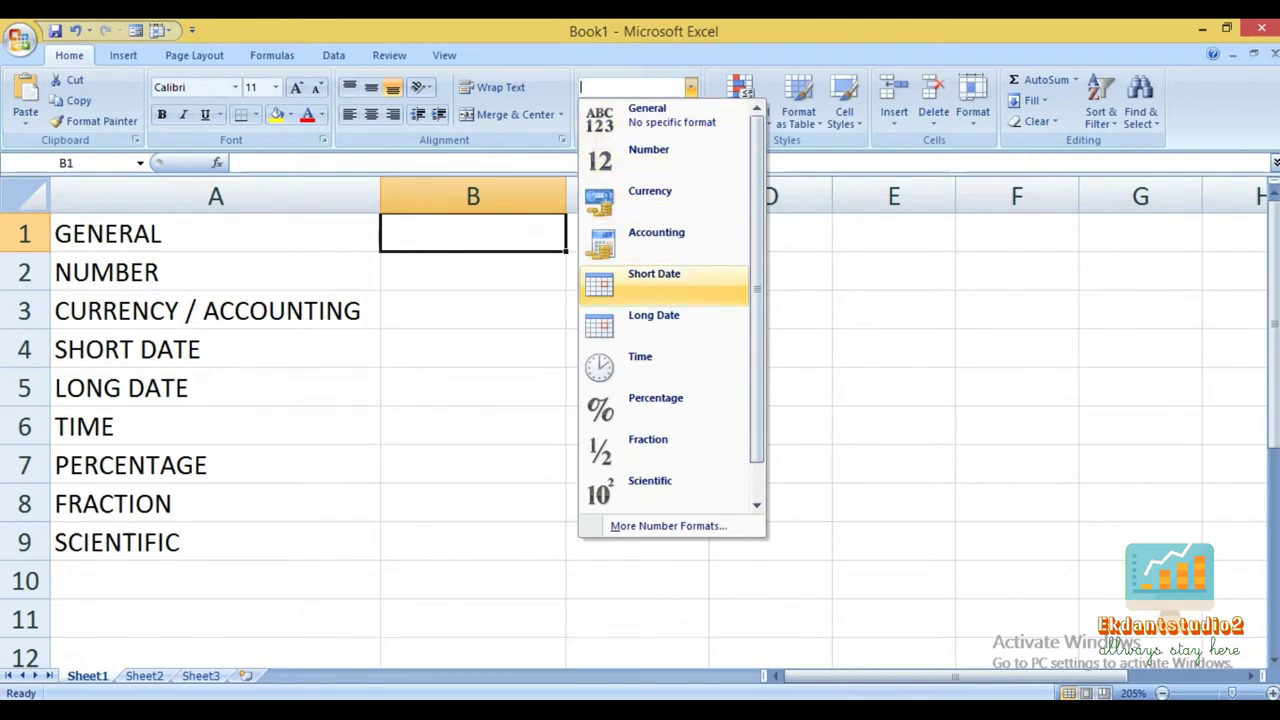
key(Escape)
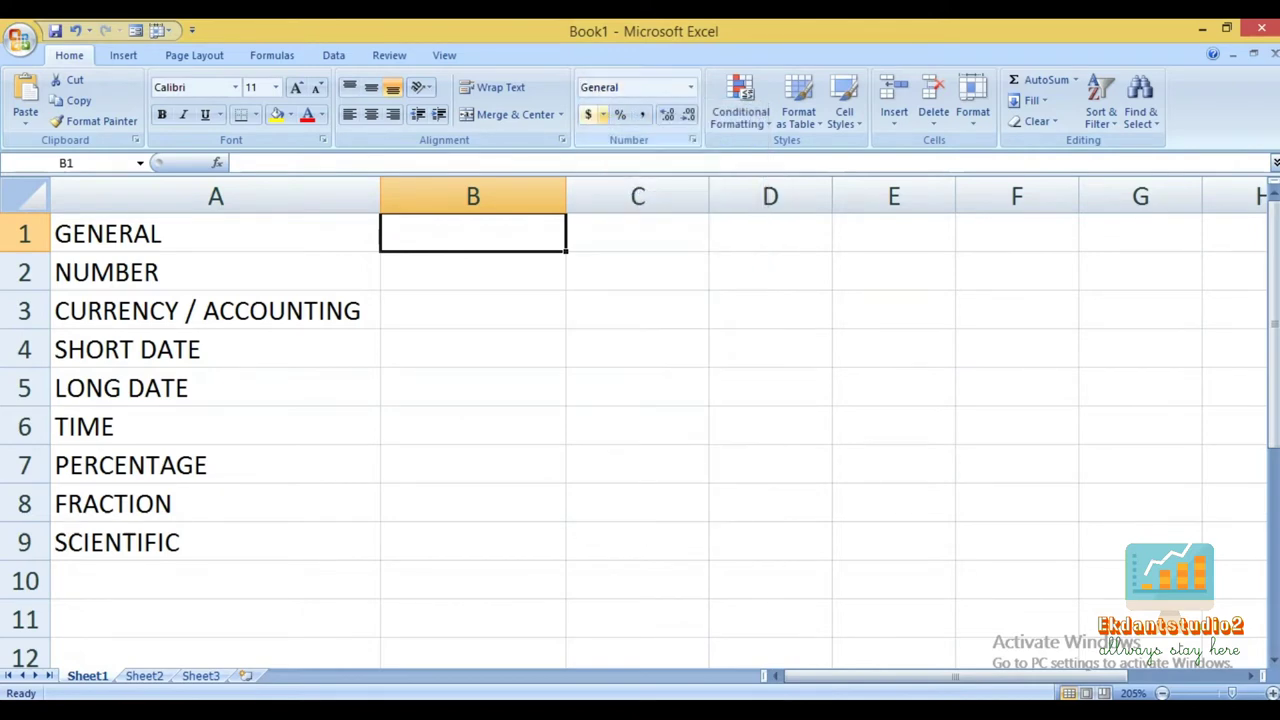
drag(215, 233, 215, 542)
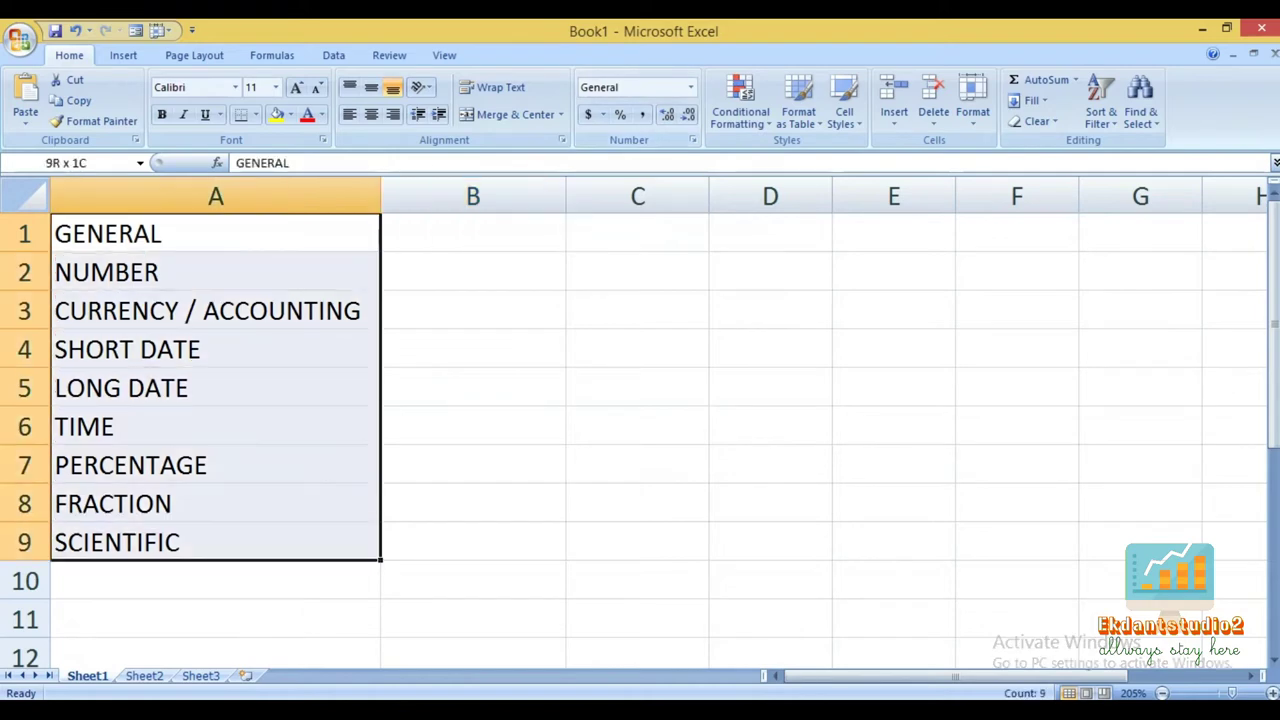
click(473, 426)
drag(215, 233, 215, 542)
click(473, 233)
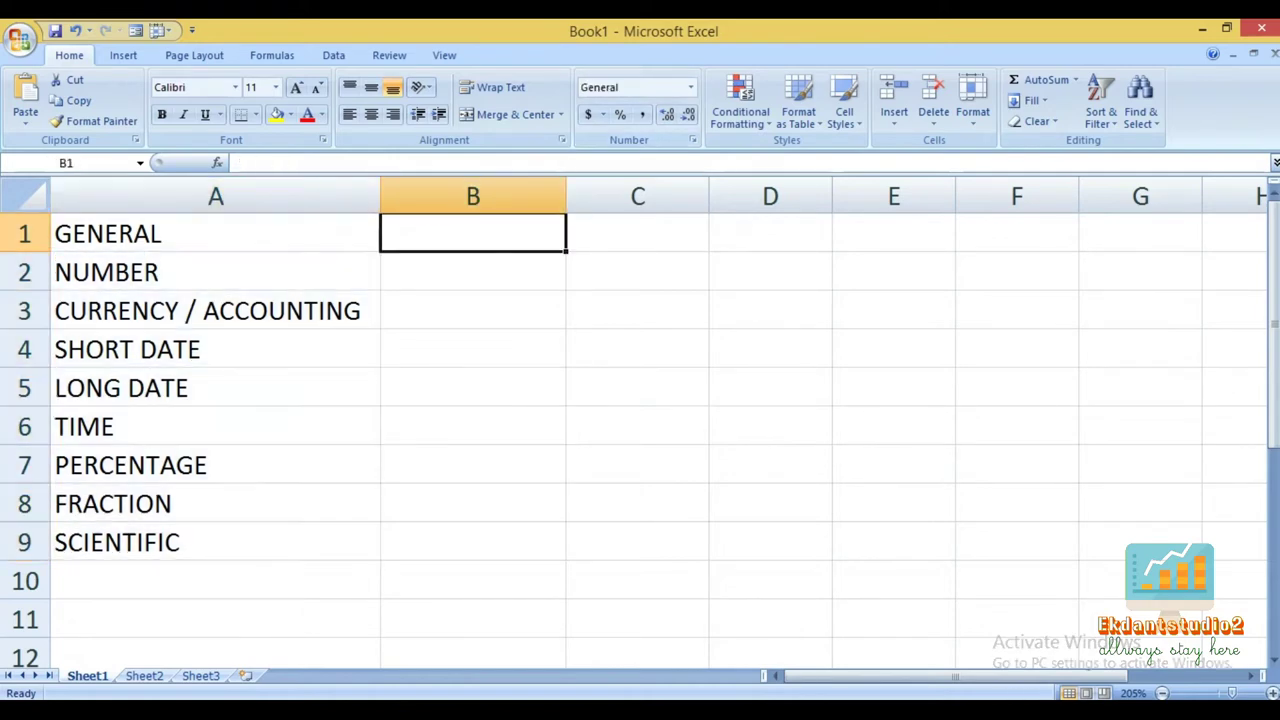
click(602, 115)
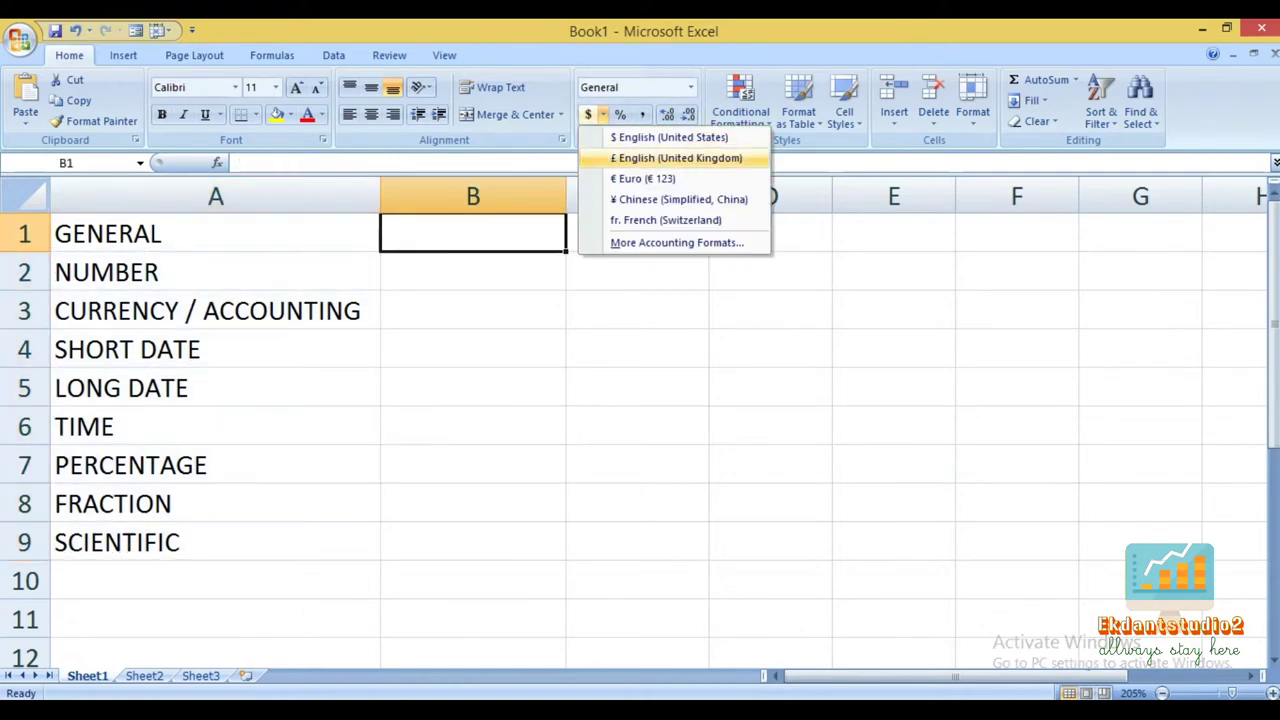
click(602, 115)
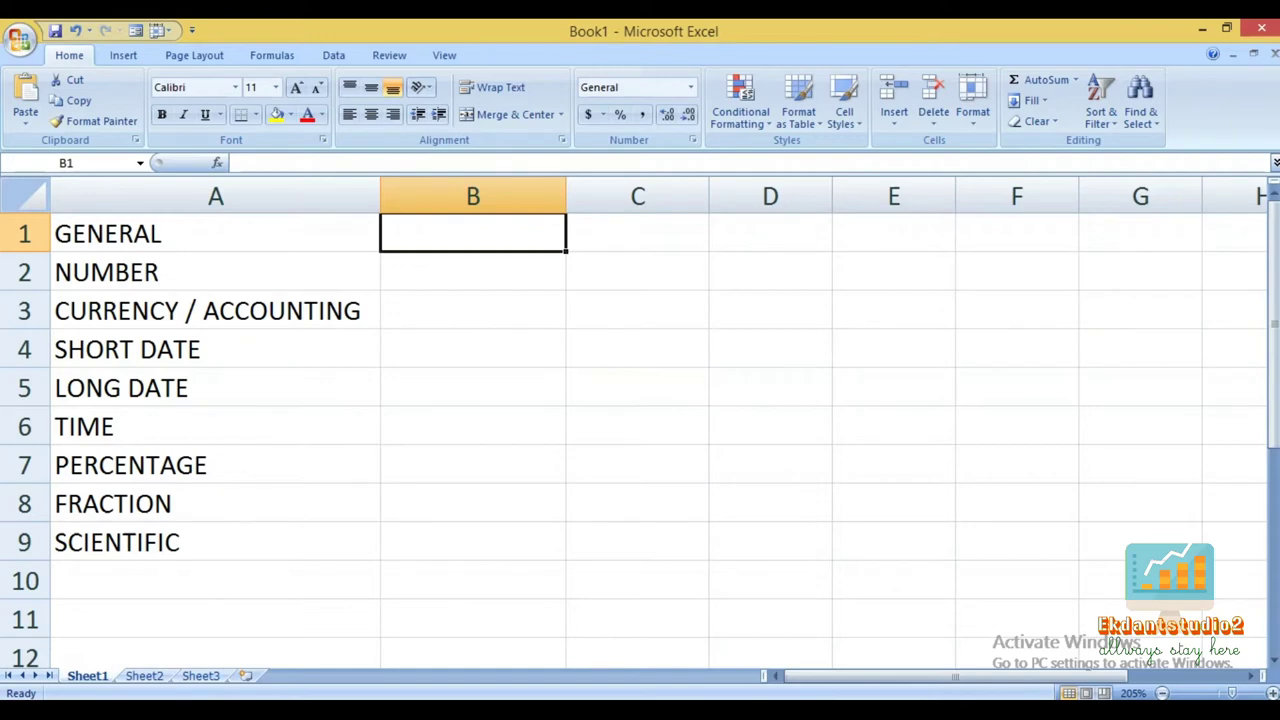
Enter 123456 in B1 and confirm its format remains General.
text(123465)
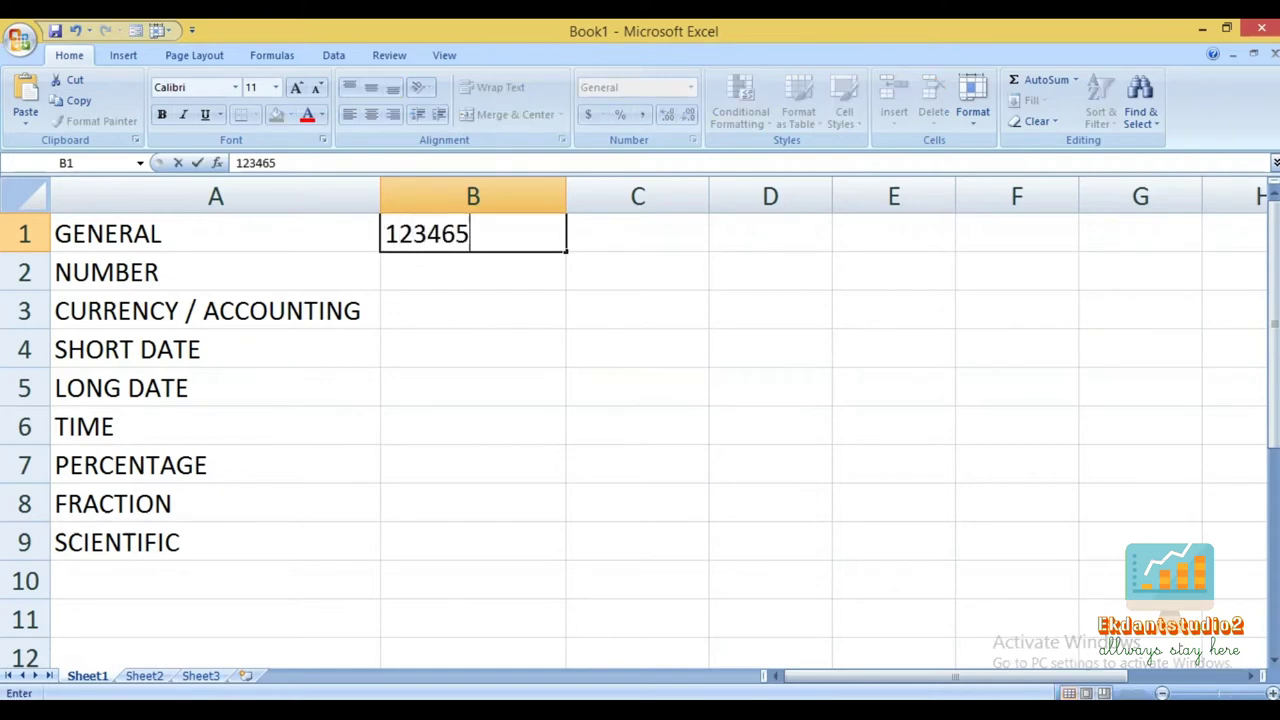
key(BackSpace)
key(BackSpace)
text(56)
key(Return)
click(472, 233)
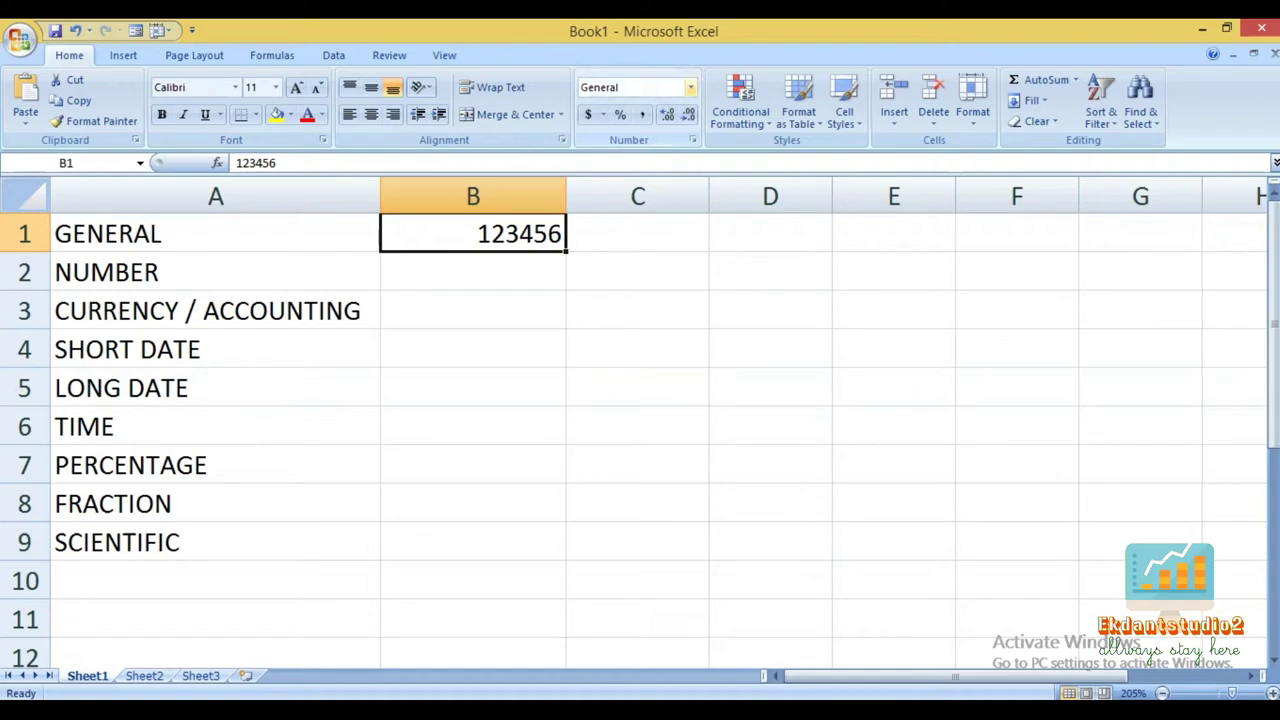
click(690, 87)
click(688, 114)
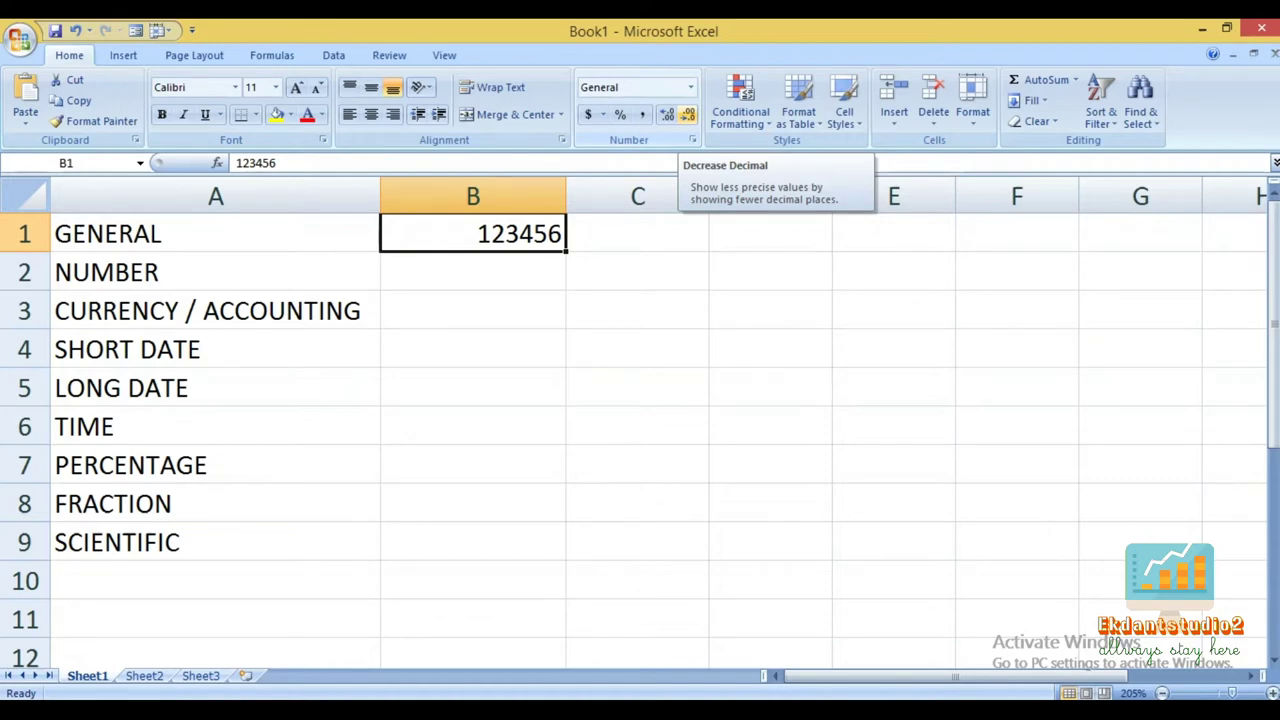
click(472, 271)
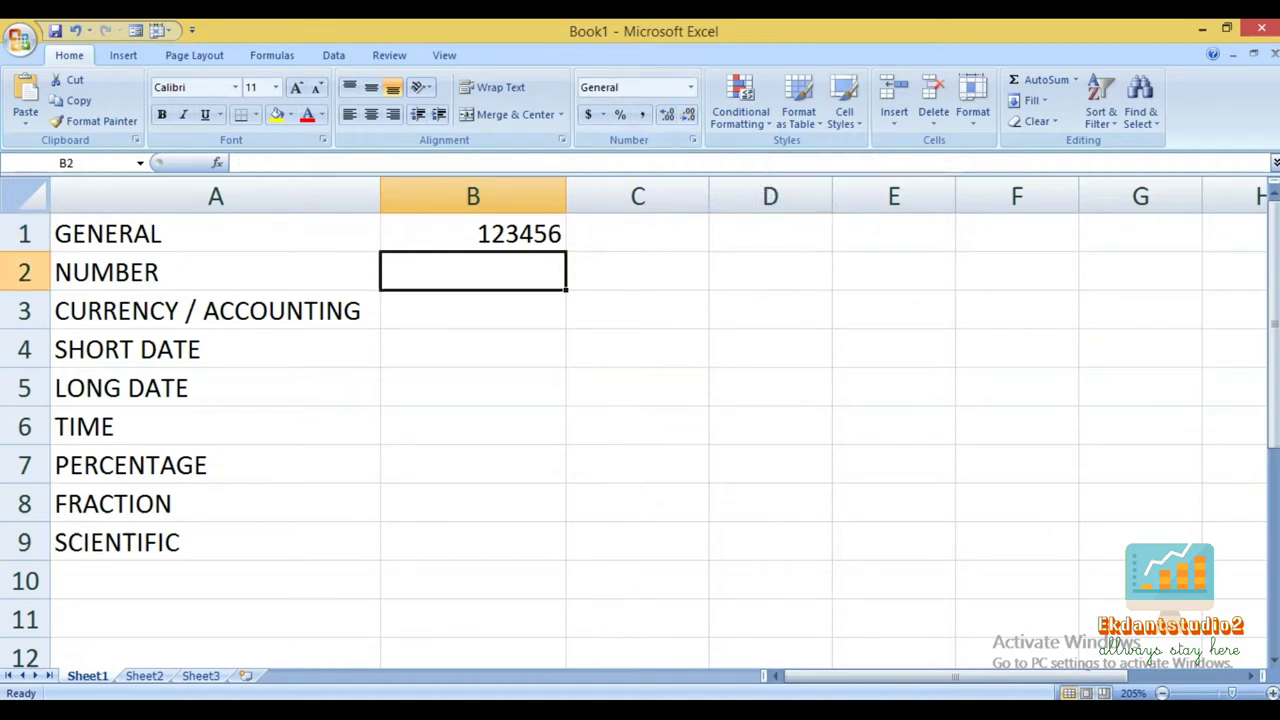
Copy 123456 from B1 into B2 and apply Number format, displaying 123456.00.
click(472, 233)
key(ctrl+c)
key(Down)
key(ctrl+v)
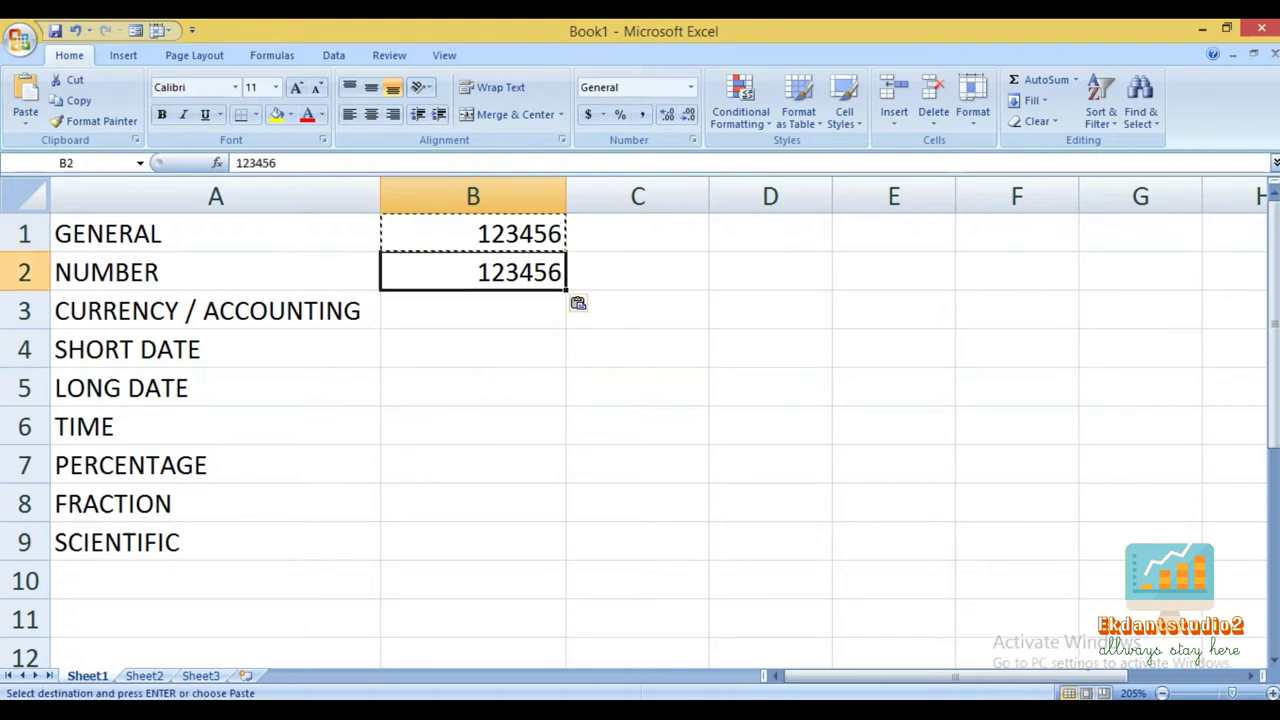
key(Return)
key(Up)
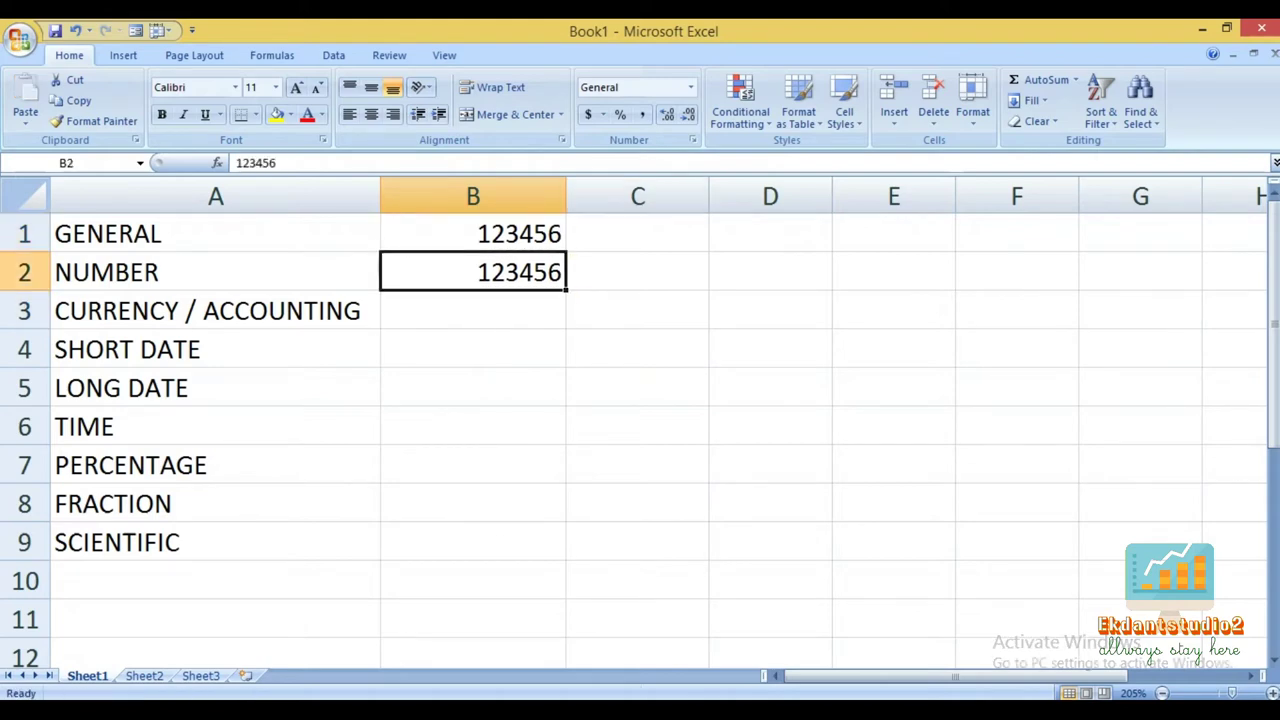
click(690, 87)
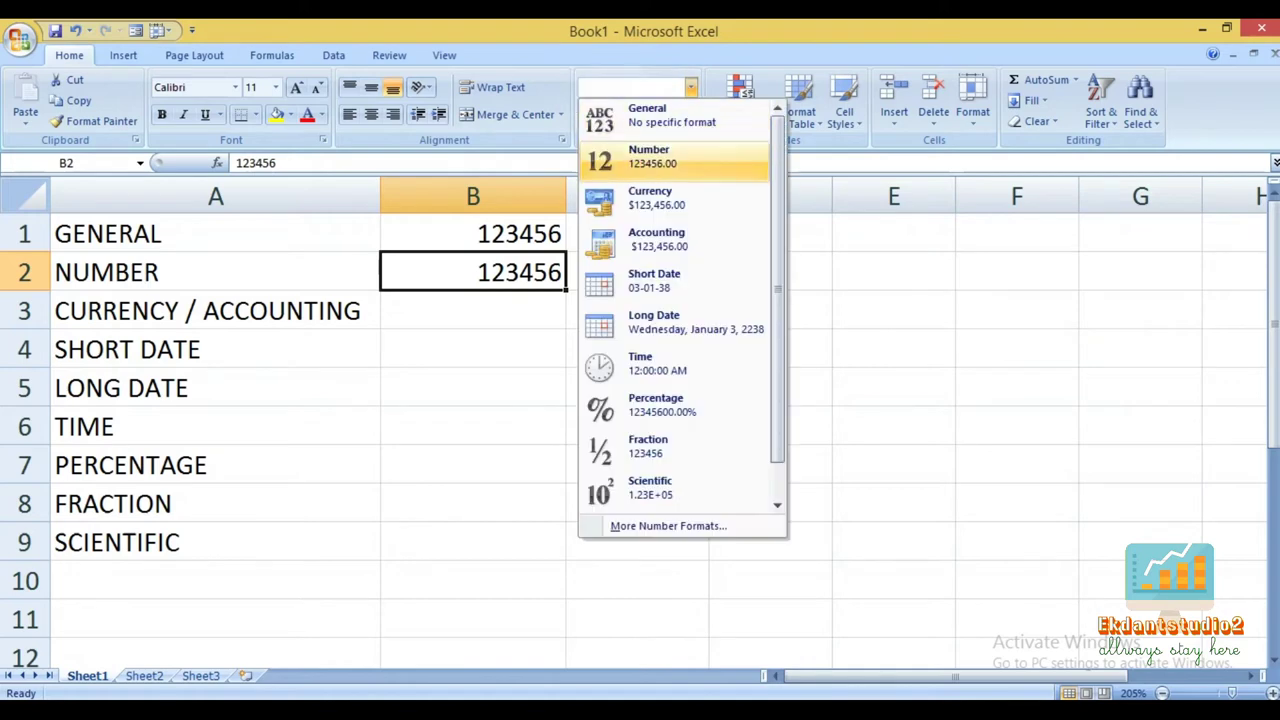
click(648, 156)
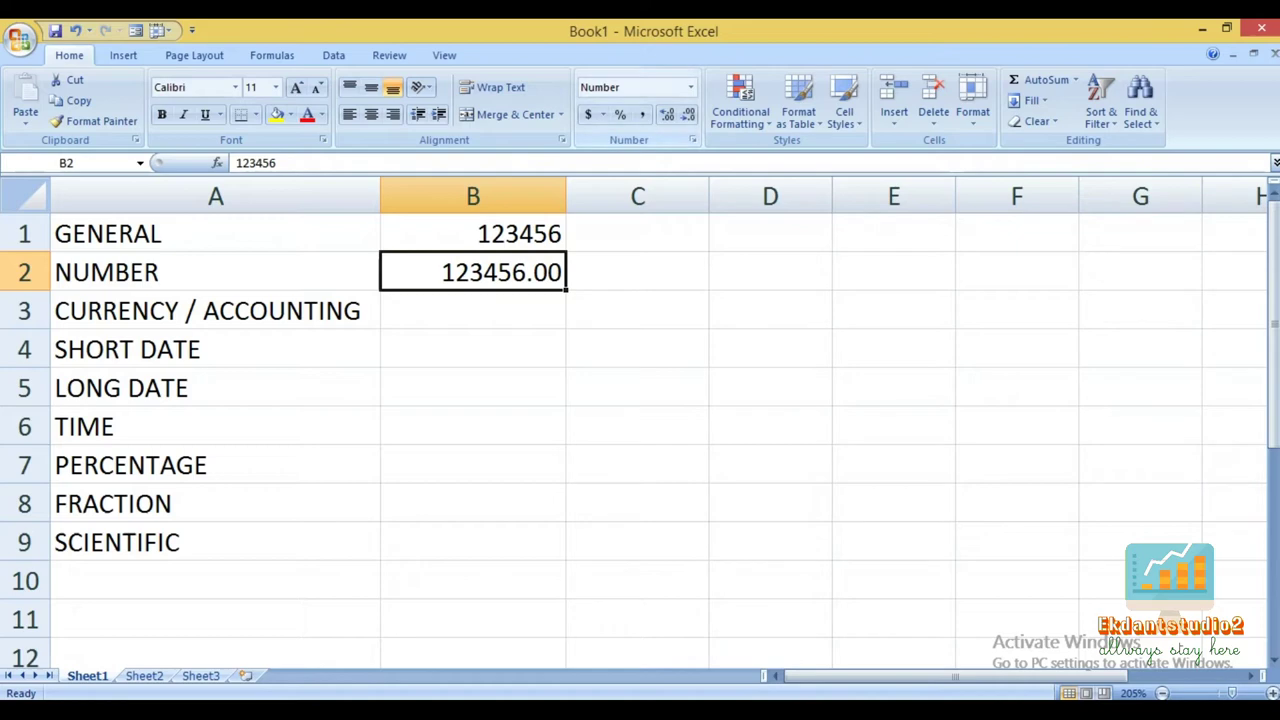
click(472, 310)
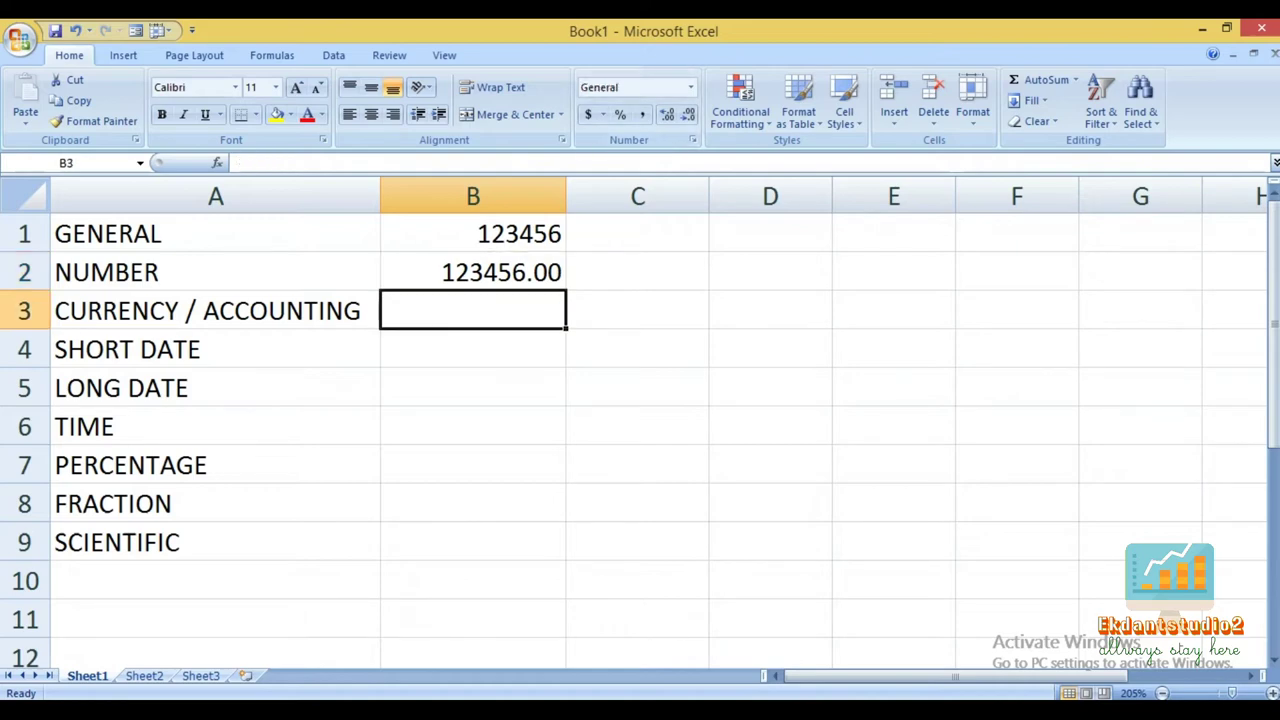
Paste 123456 from B1 into B3 and apply Currency format, displaying $123,456.00.
click(472, 233)
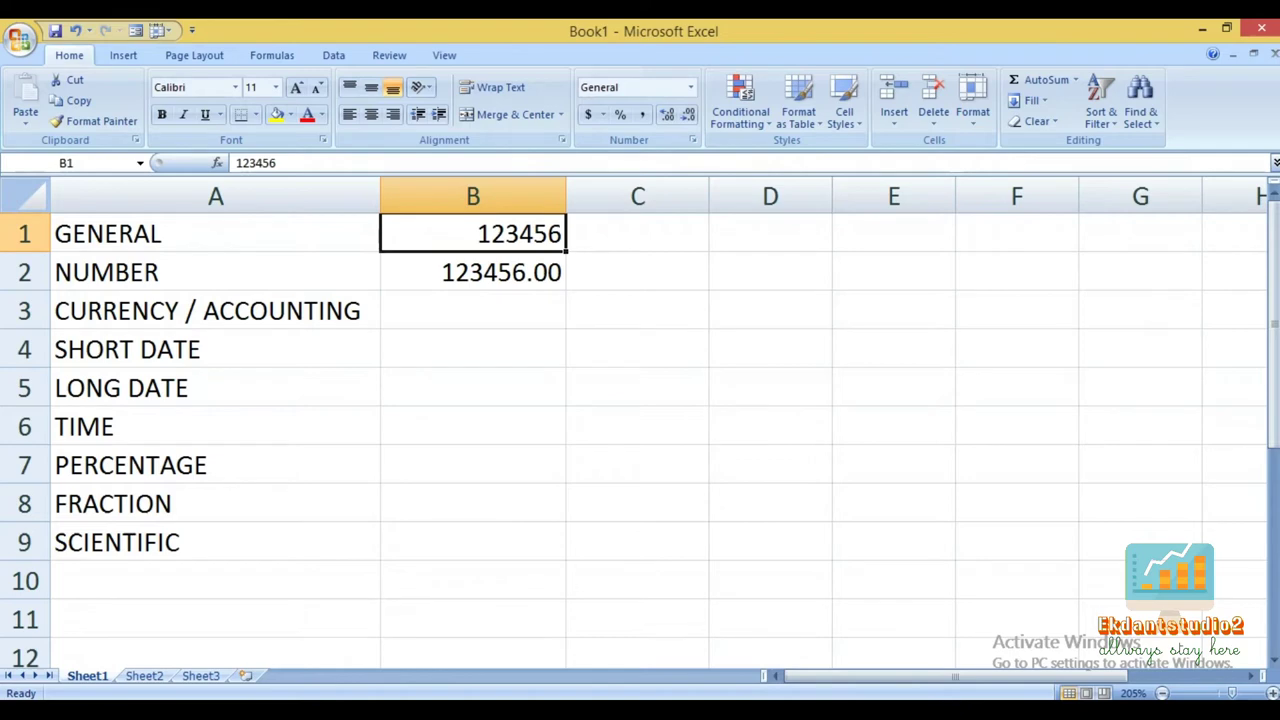
key(ctrl+c)
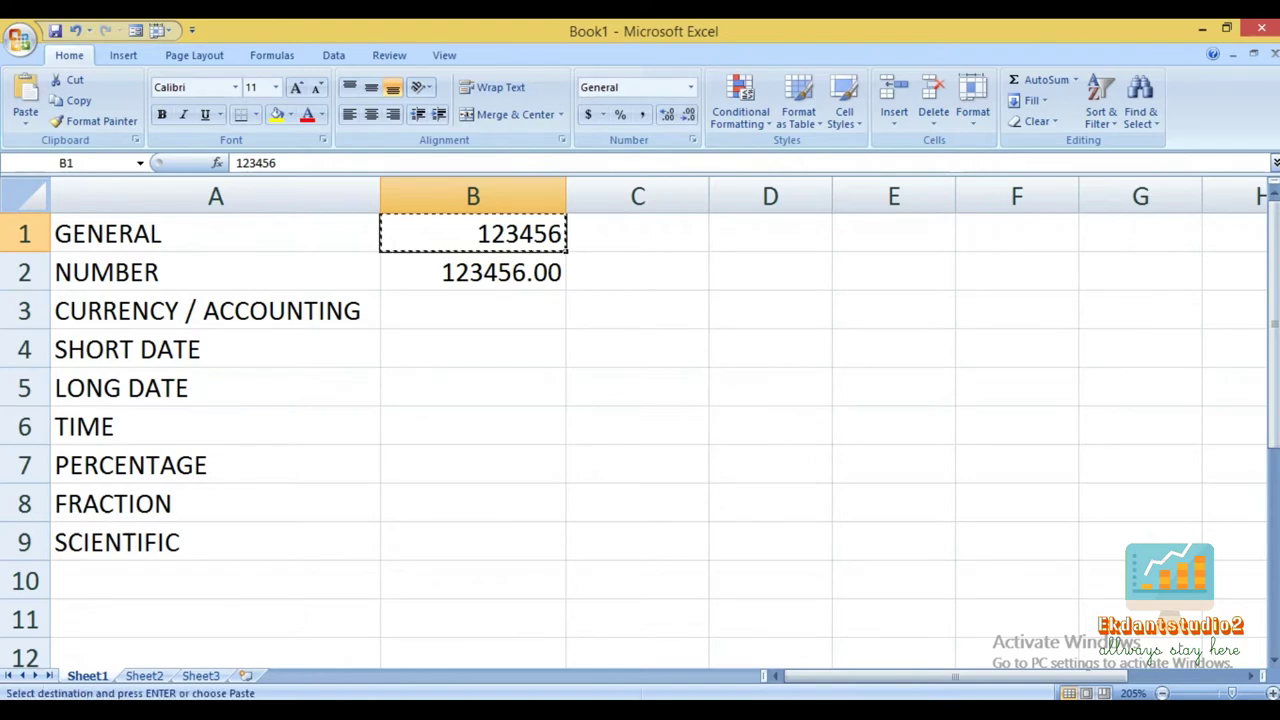
click(472, 311)
key(ctrl+v)
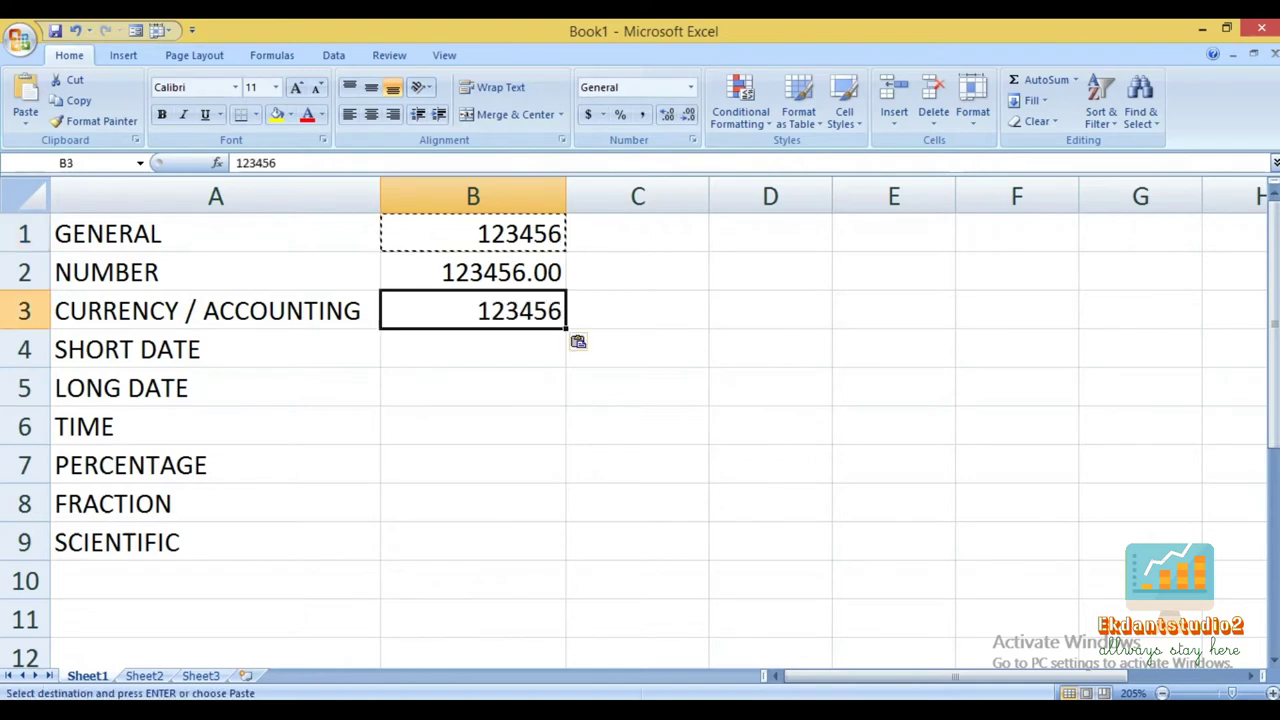
click(637, 311)
key(Escape)
click(472, 311)
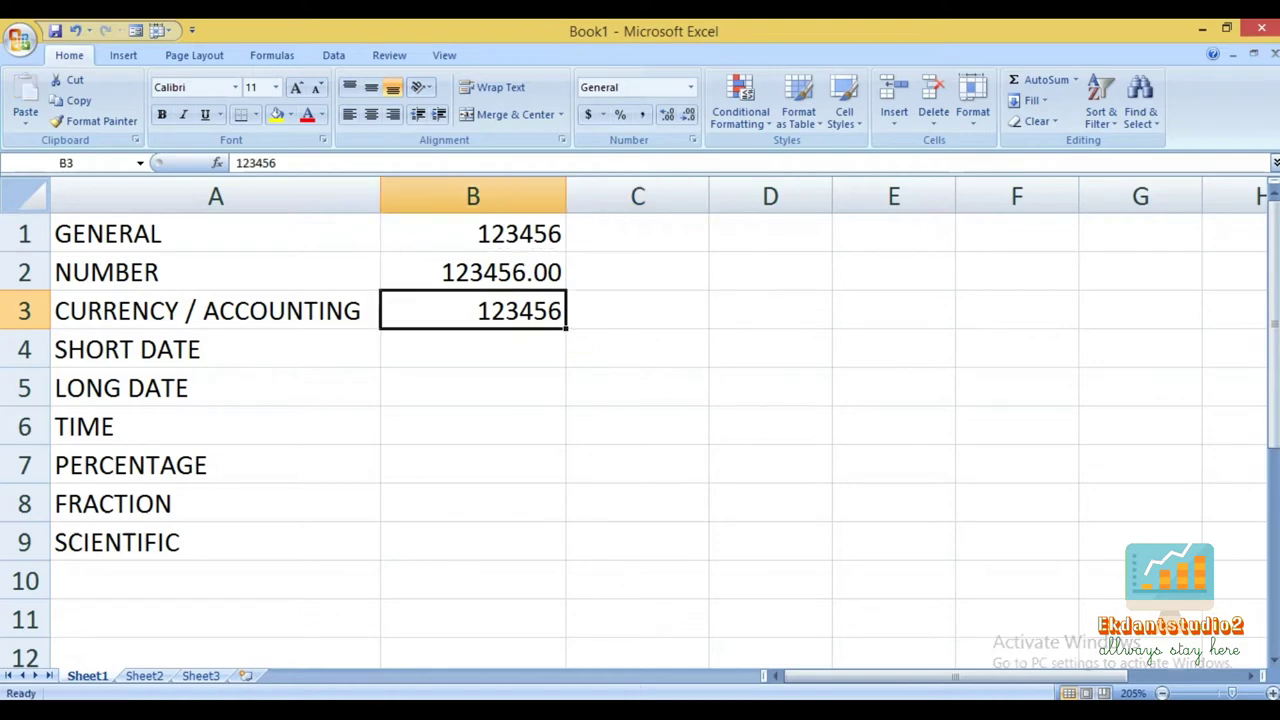
click(690, 87)
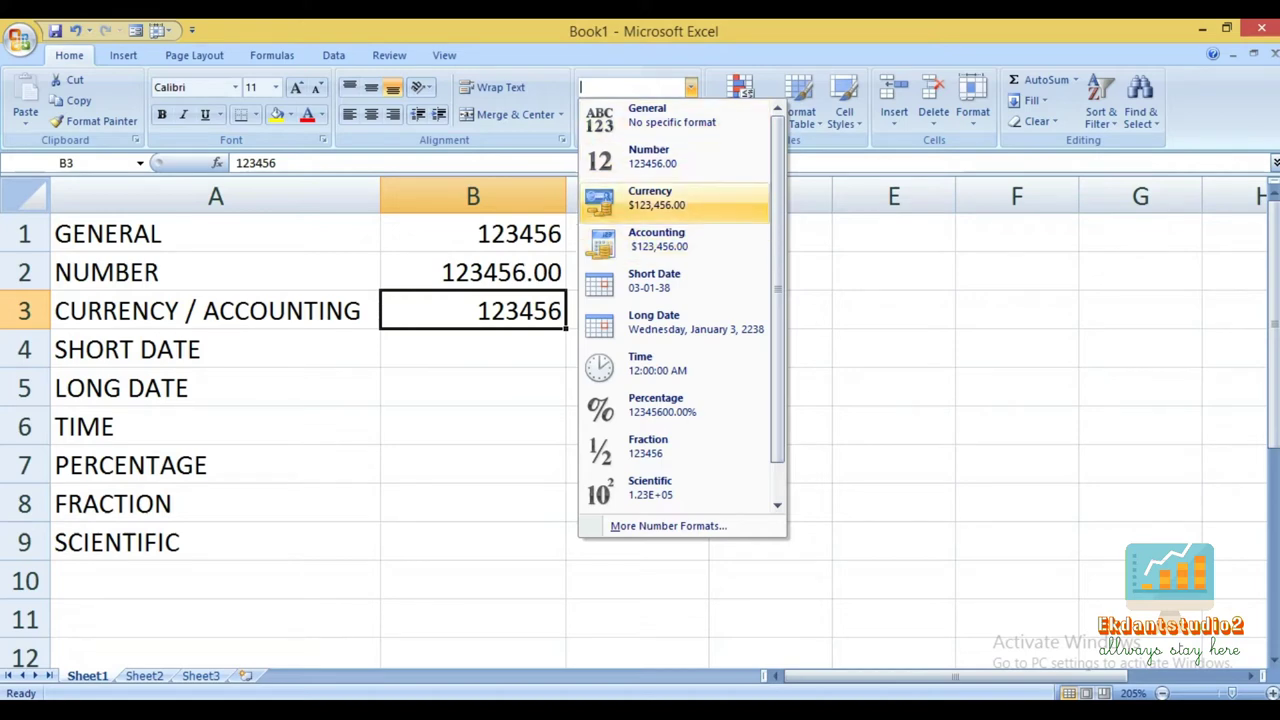
click(650, 197)
click(637, 311)
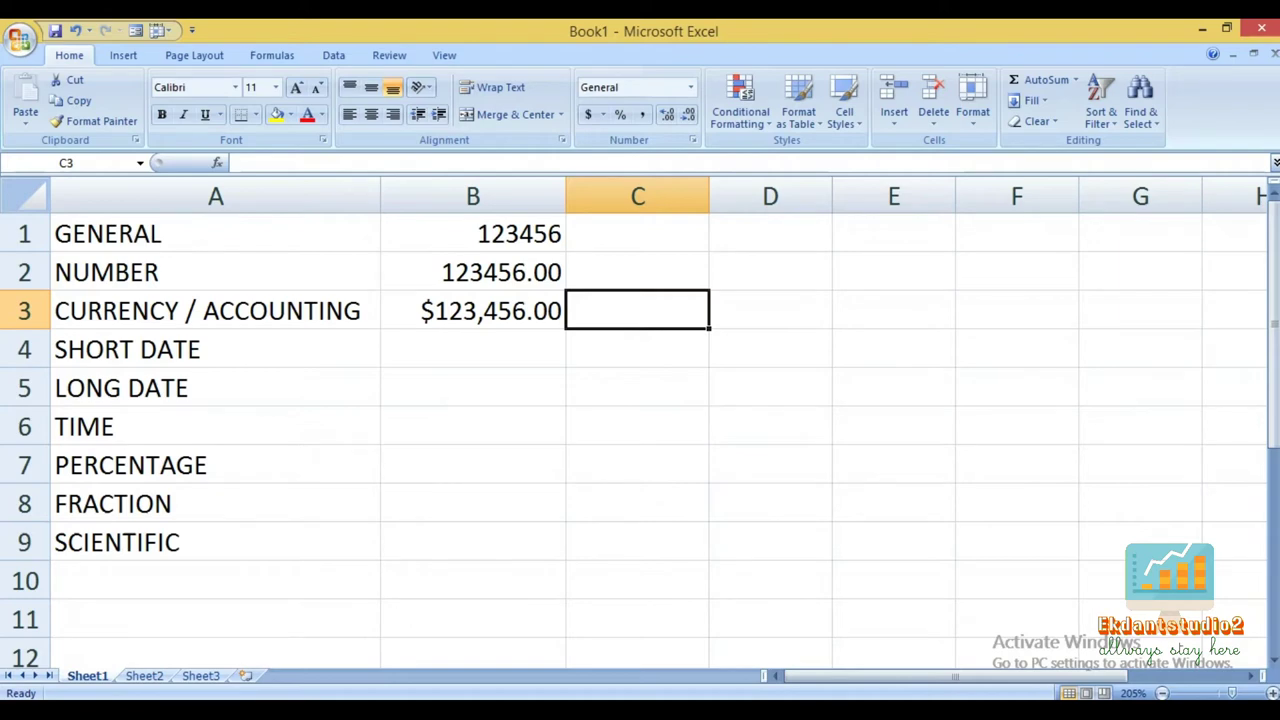
click(472, 349)
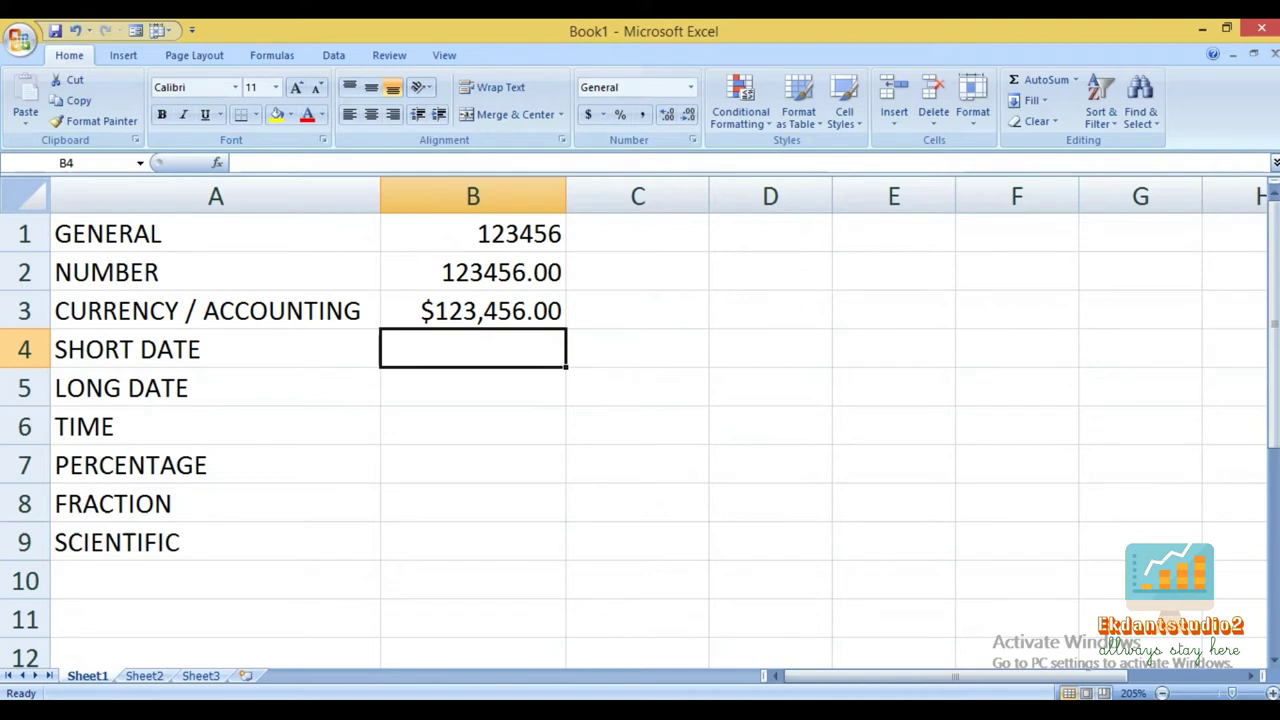
Try 15061994 in B4 as a Short Date, then clear the resulting hash-mark entry.
text(1506)
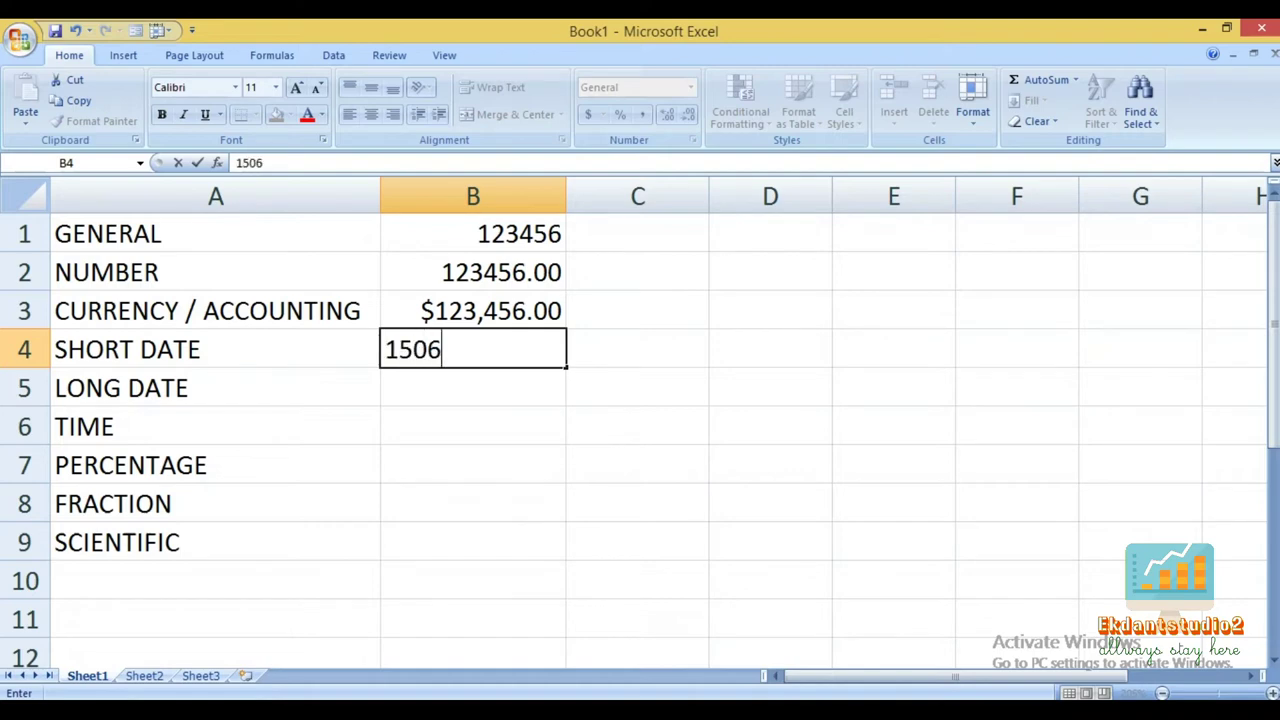
text(1994)
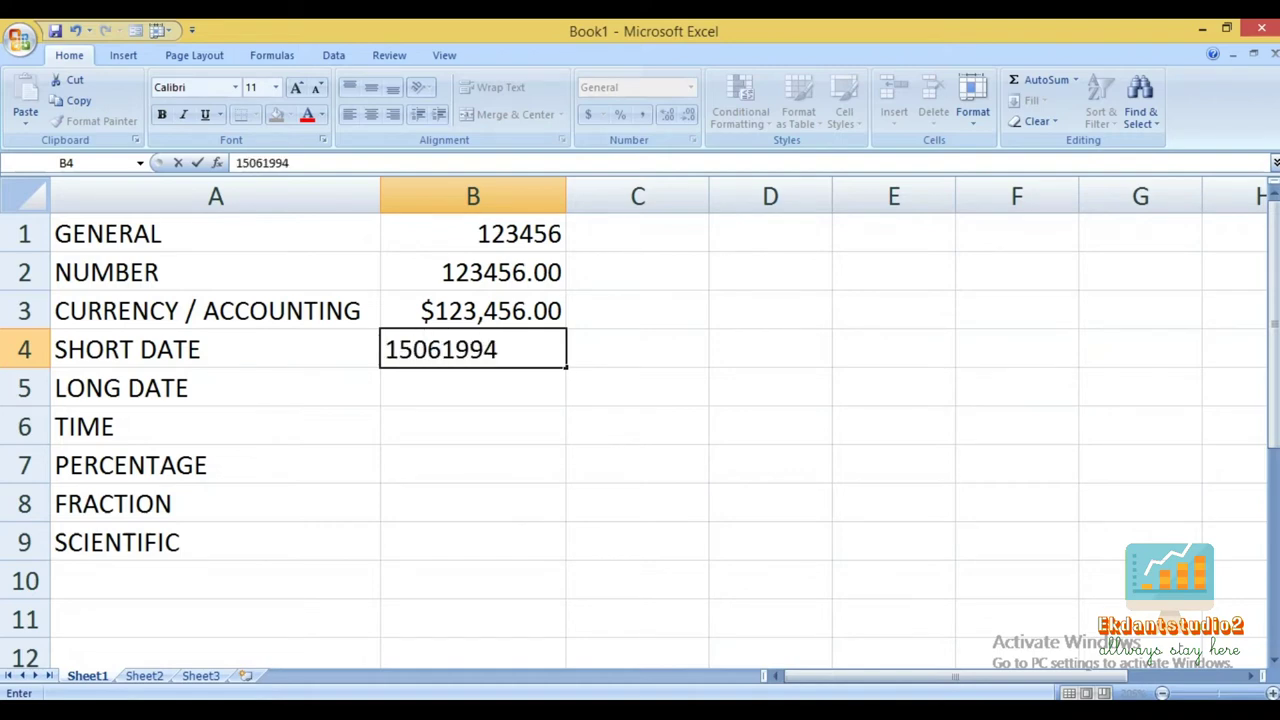
key(Return)
click(472, 349)
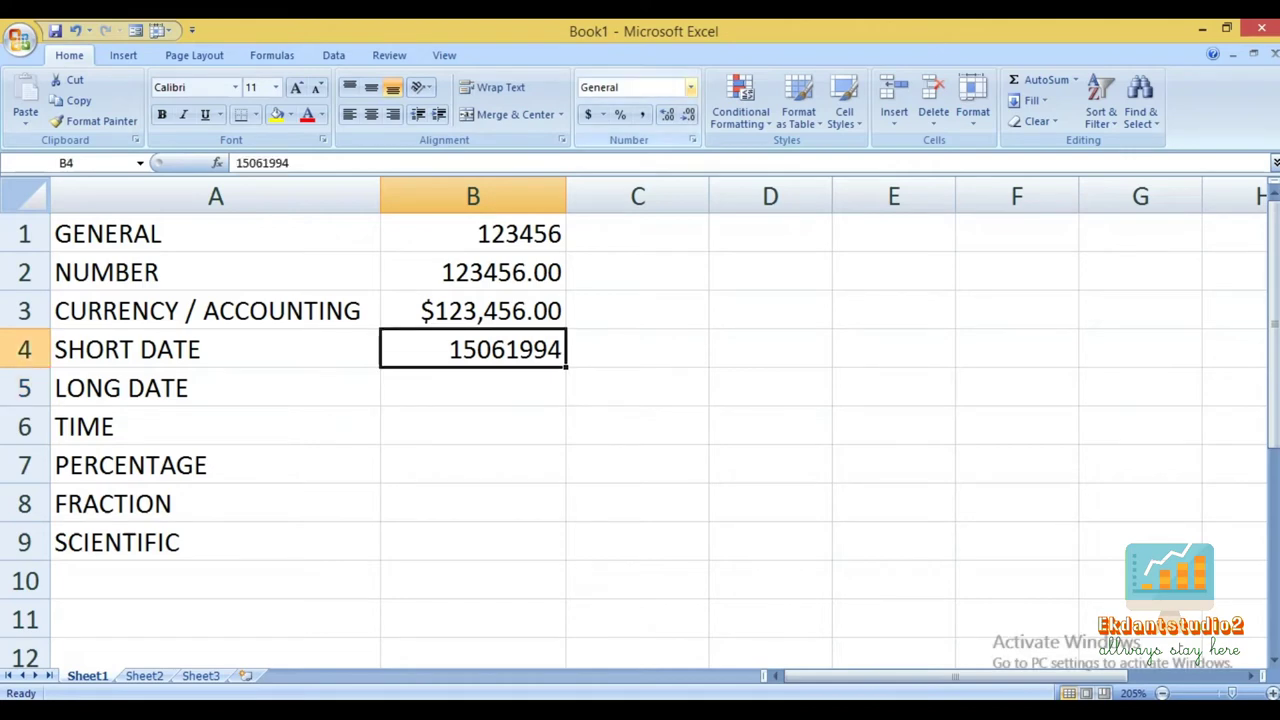
click(690, 87)
key(Down)
key(Down)
key(Down)
key(Down)
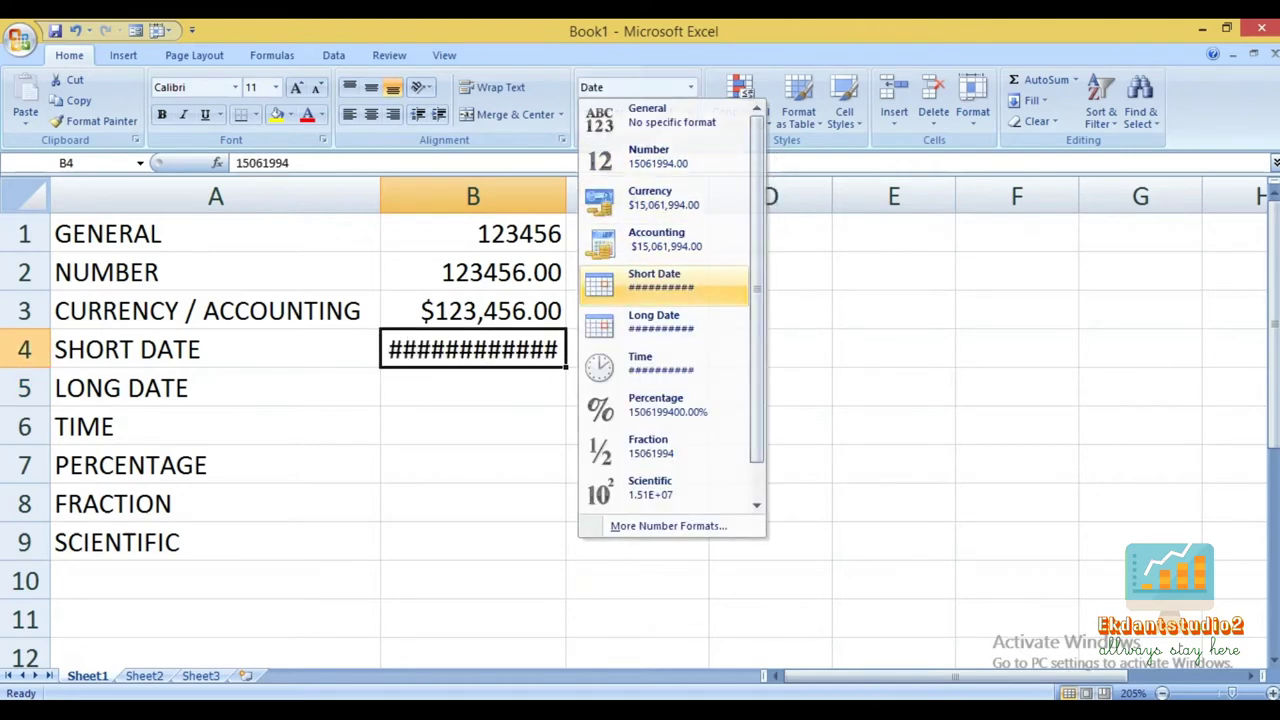
key(Return)
drag(566, 196, 1002, 196)
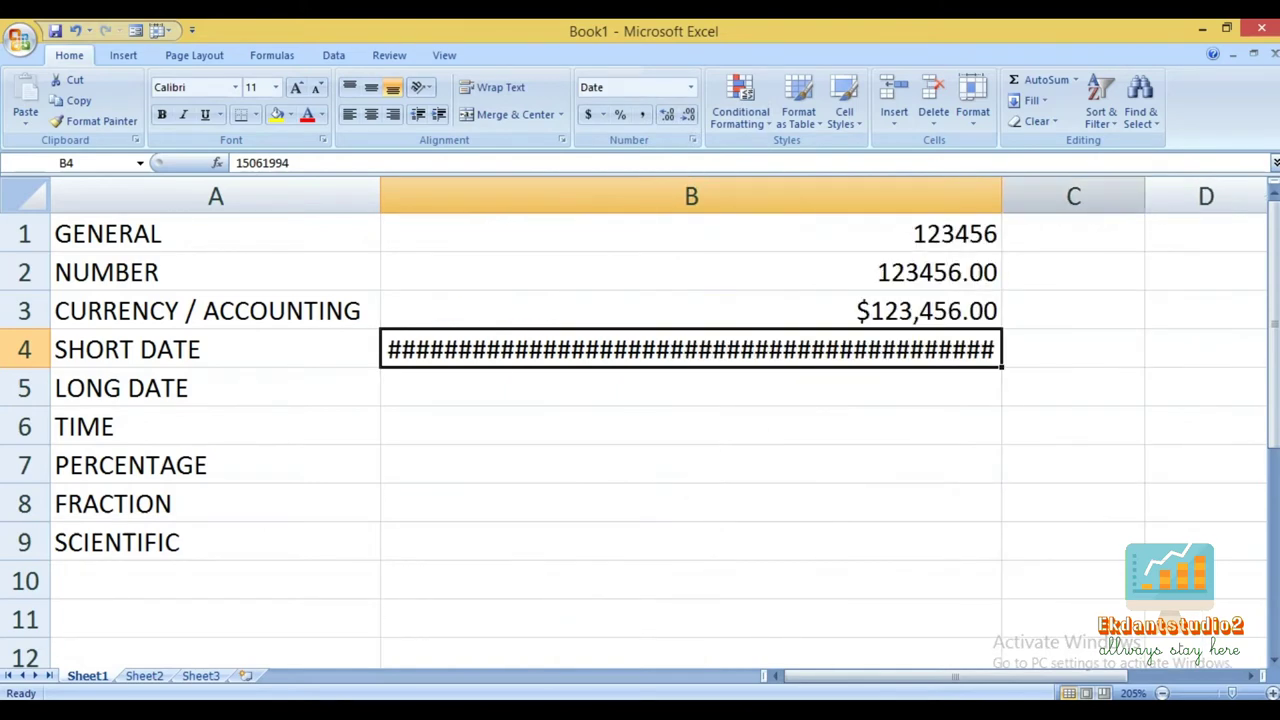
drag(1002, 196, 627, 196)
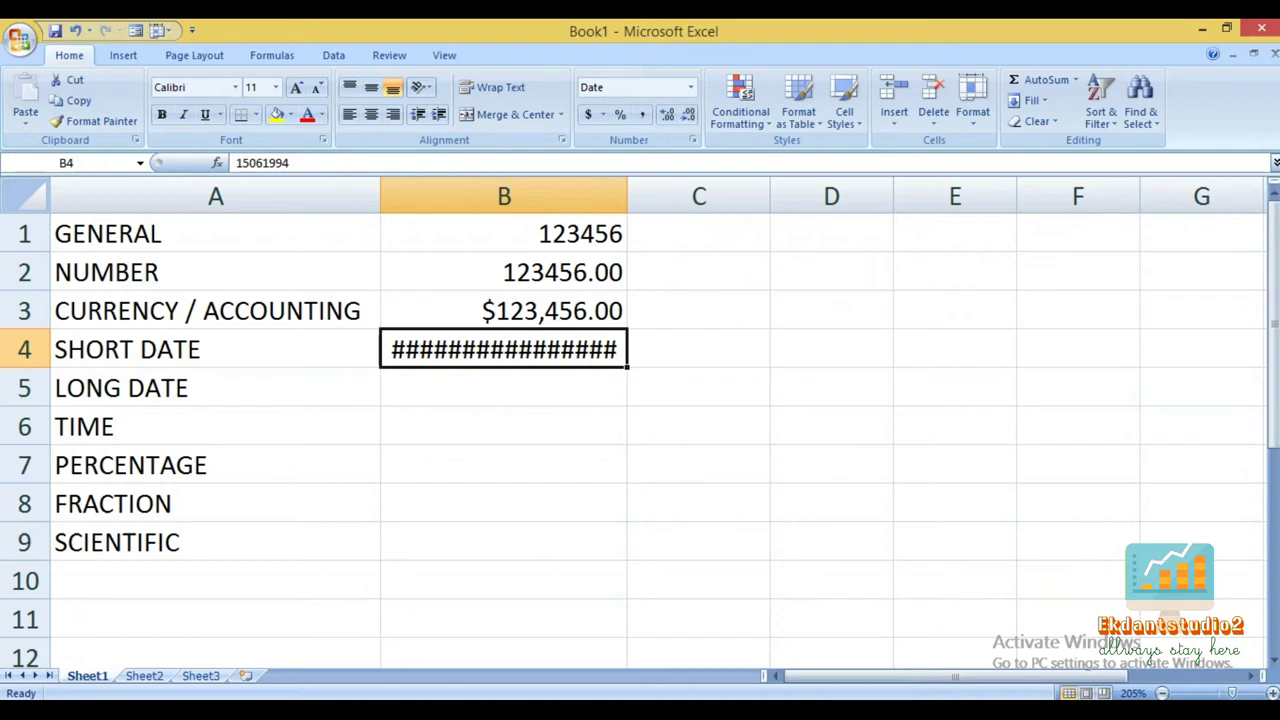
key(BackSpace)
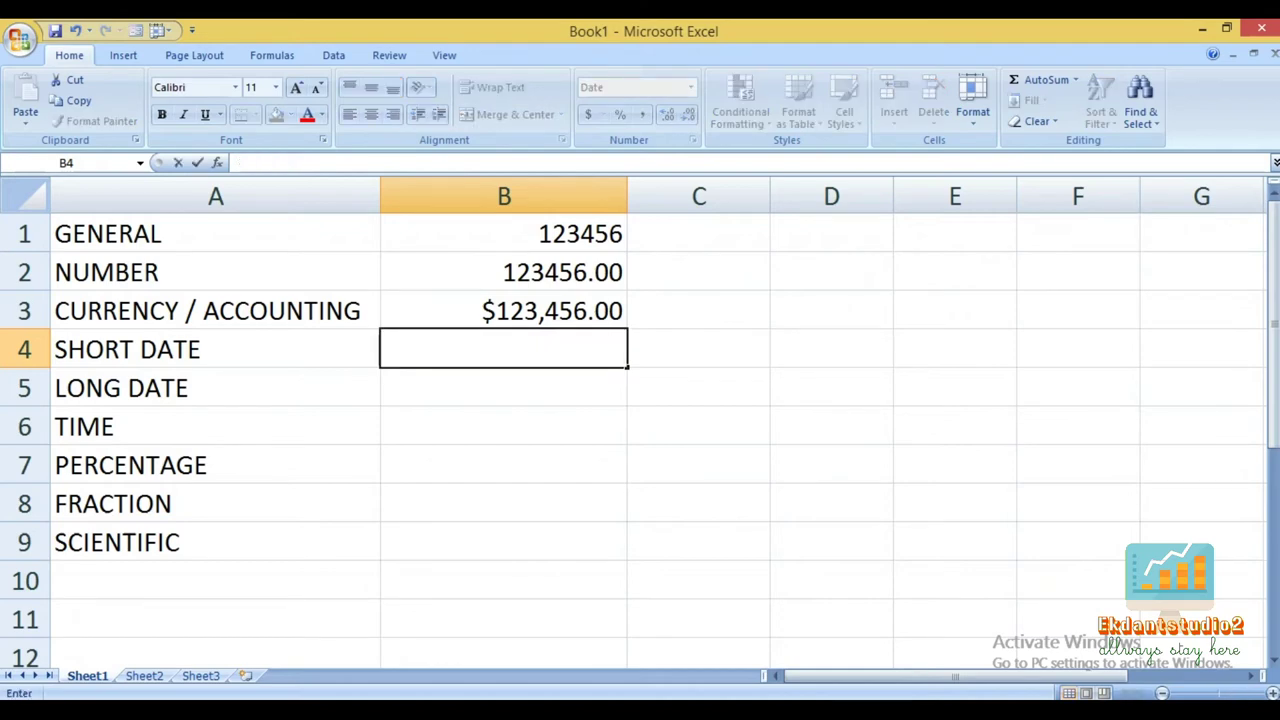
Enter =DATE(1994,06,15) in B4 so it displays 15-06-94.
text(=)
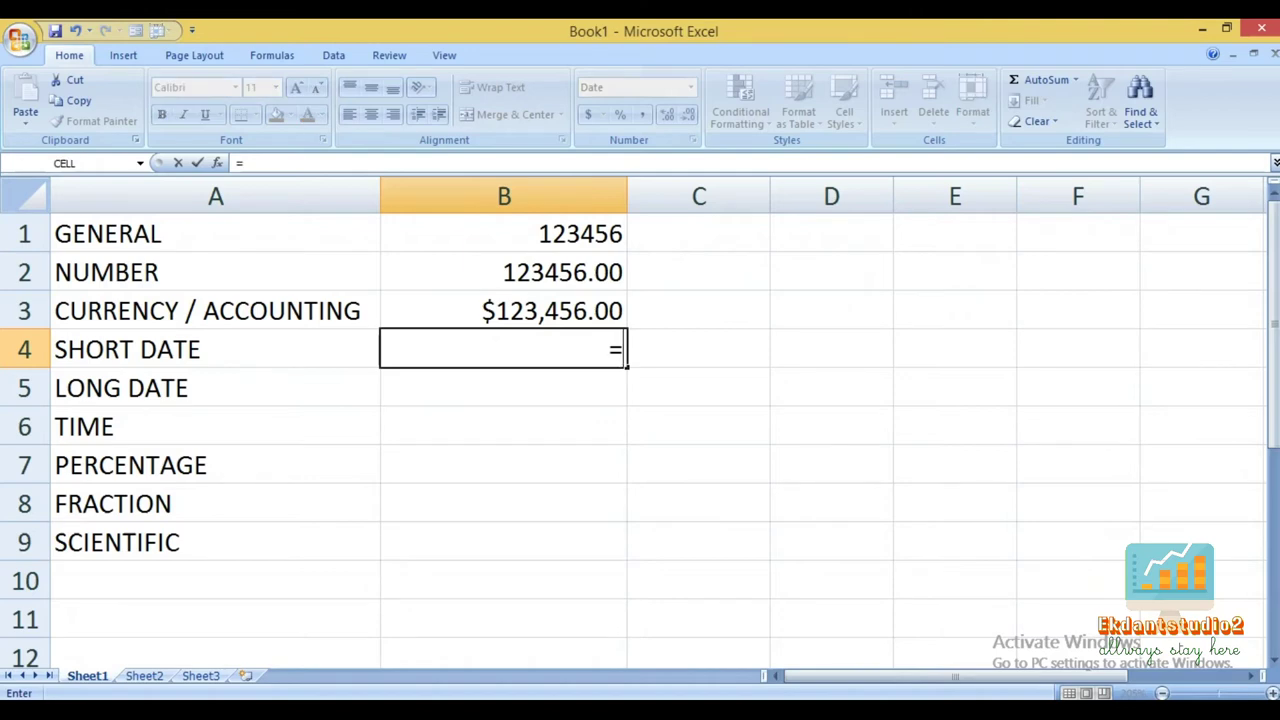
text(DATE)
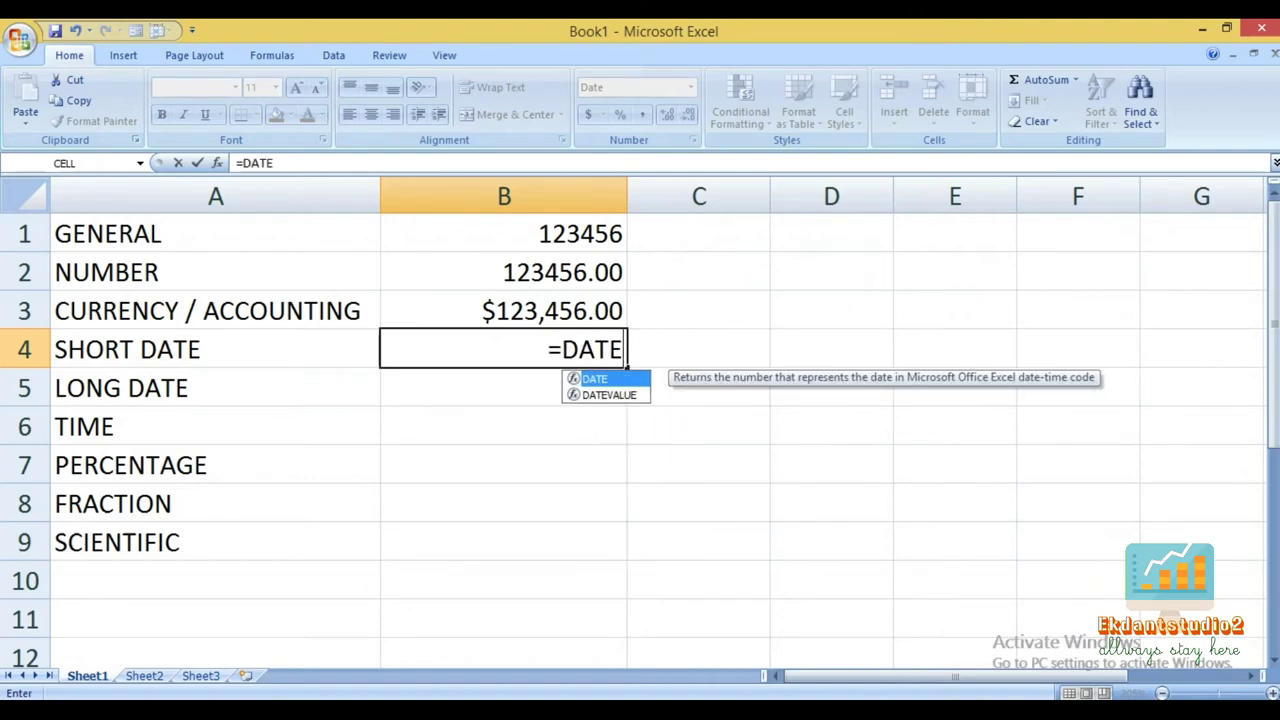
text(()
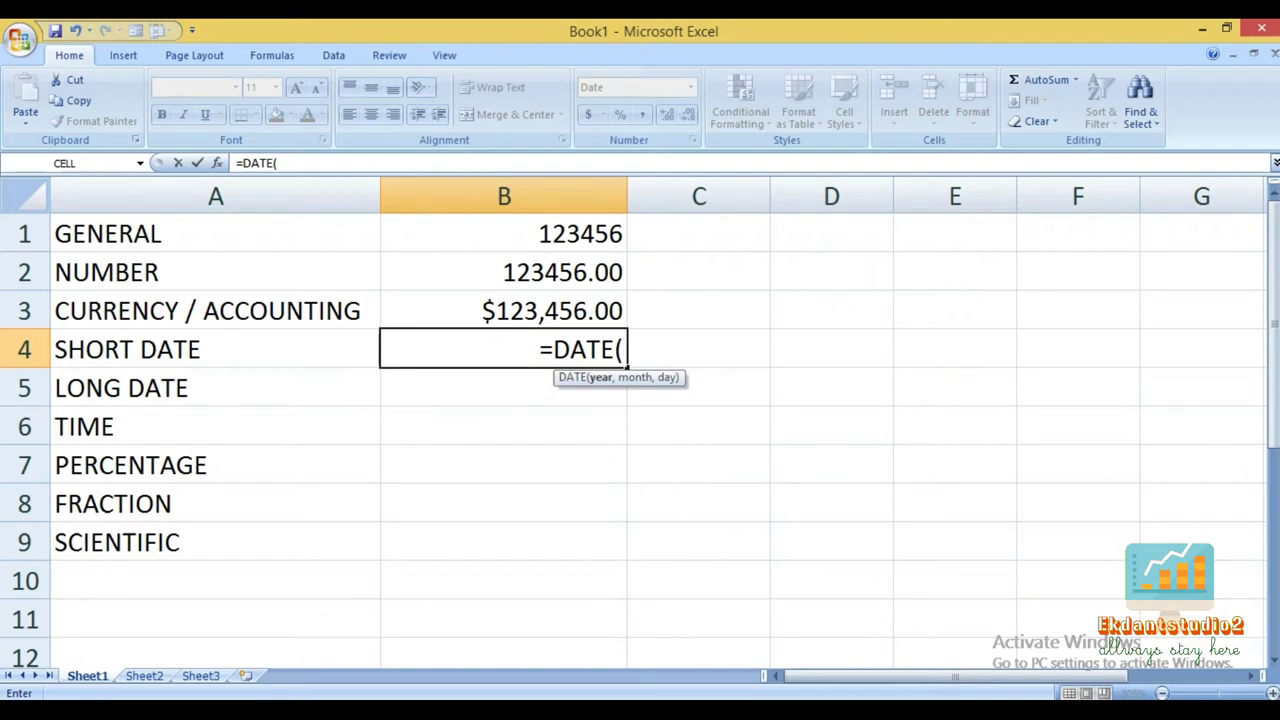
text(1994,)
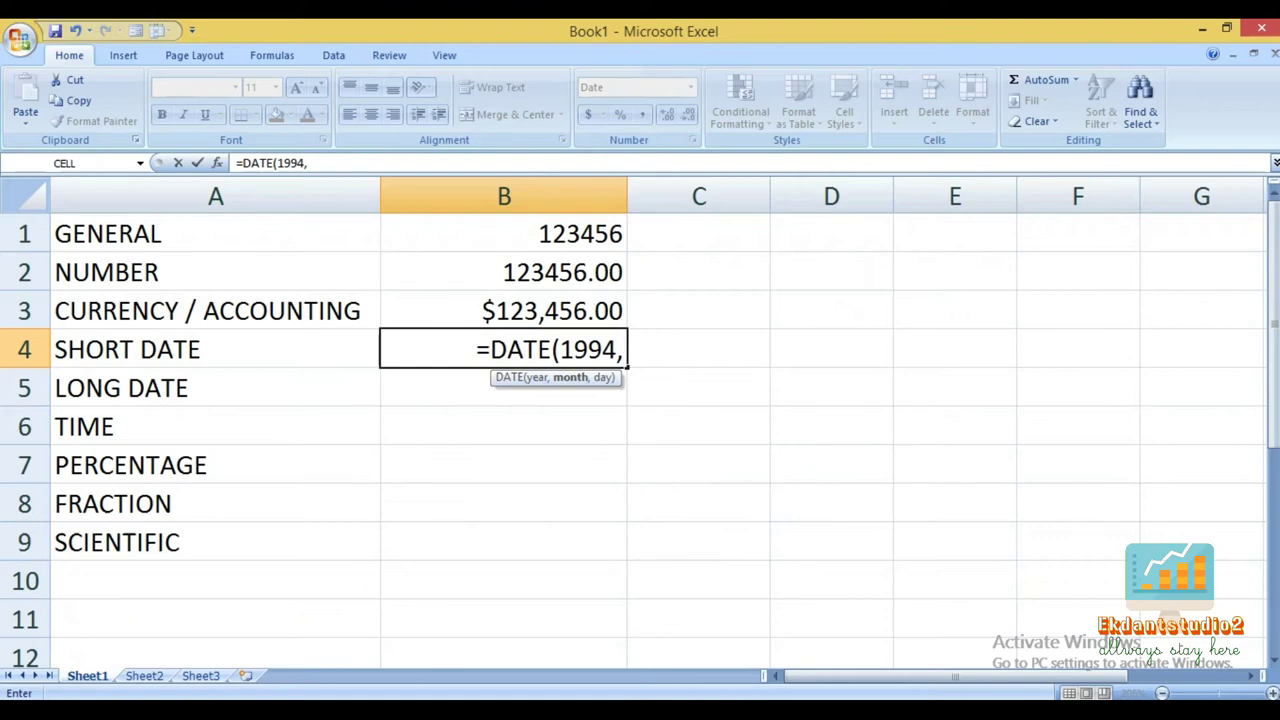
text(06,)
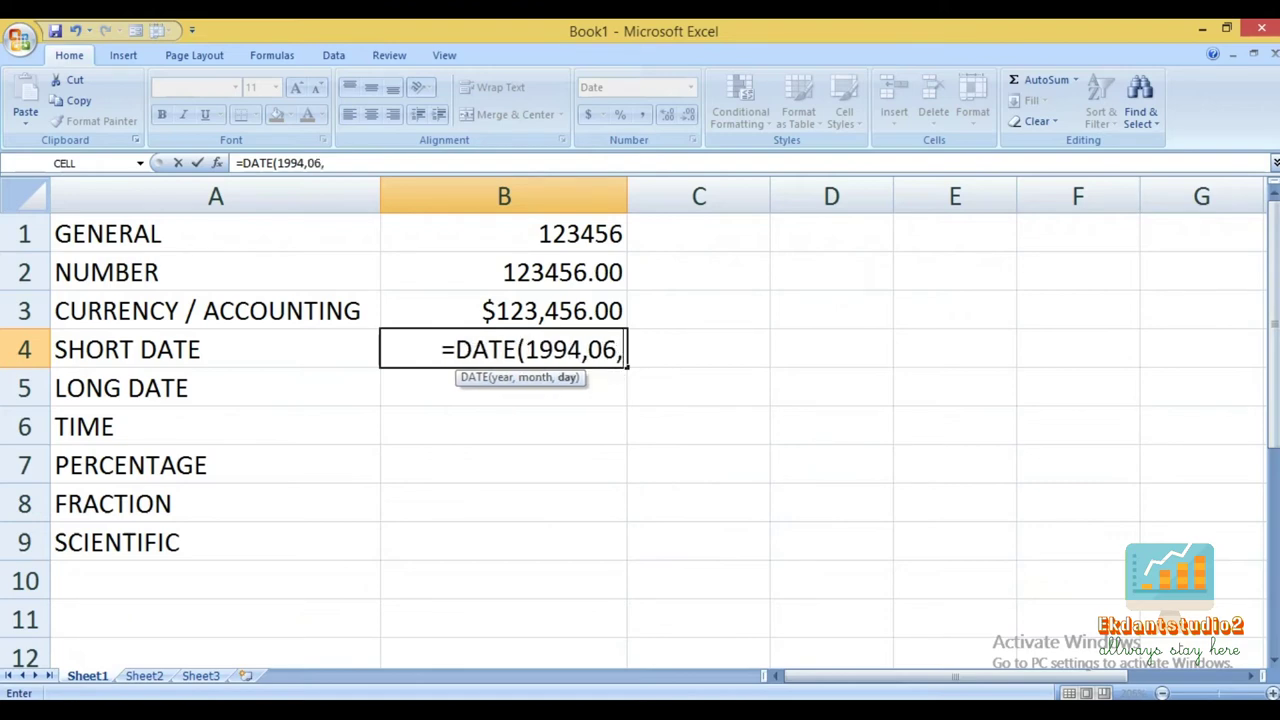
text(15)
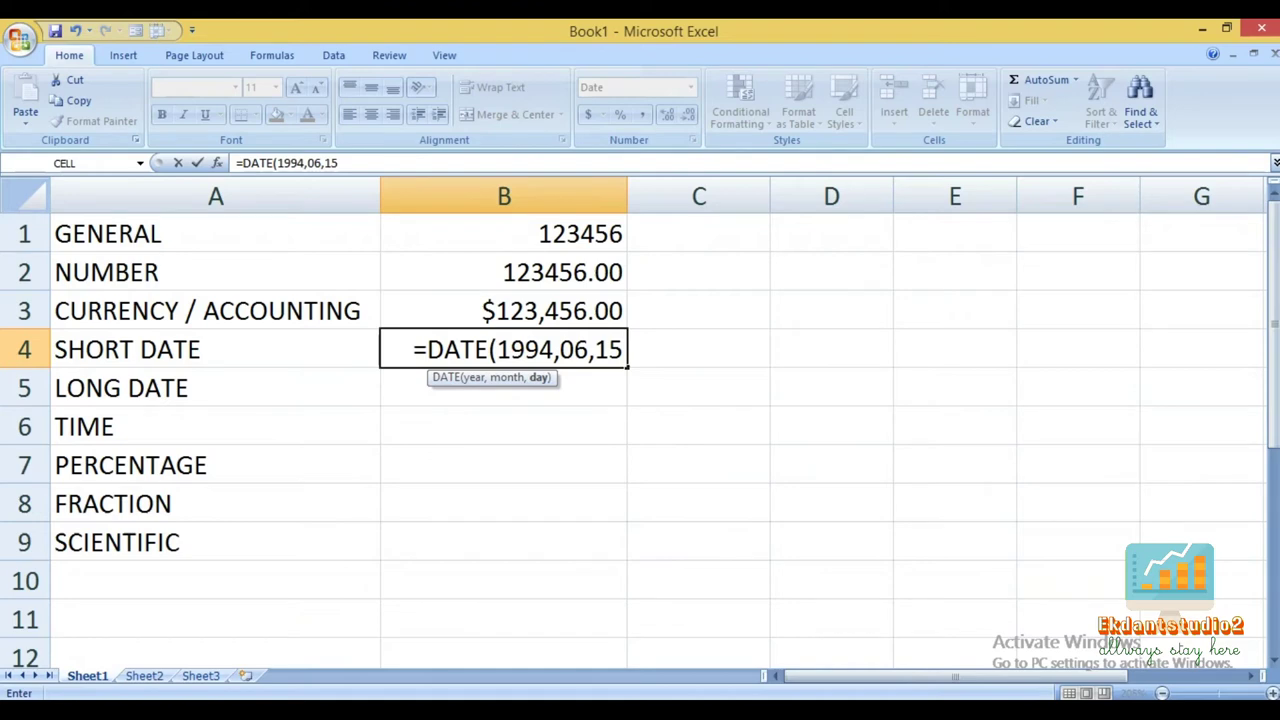
key(Return)
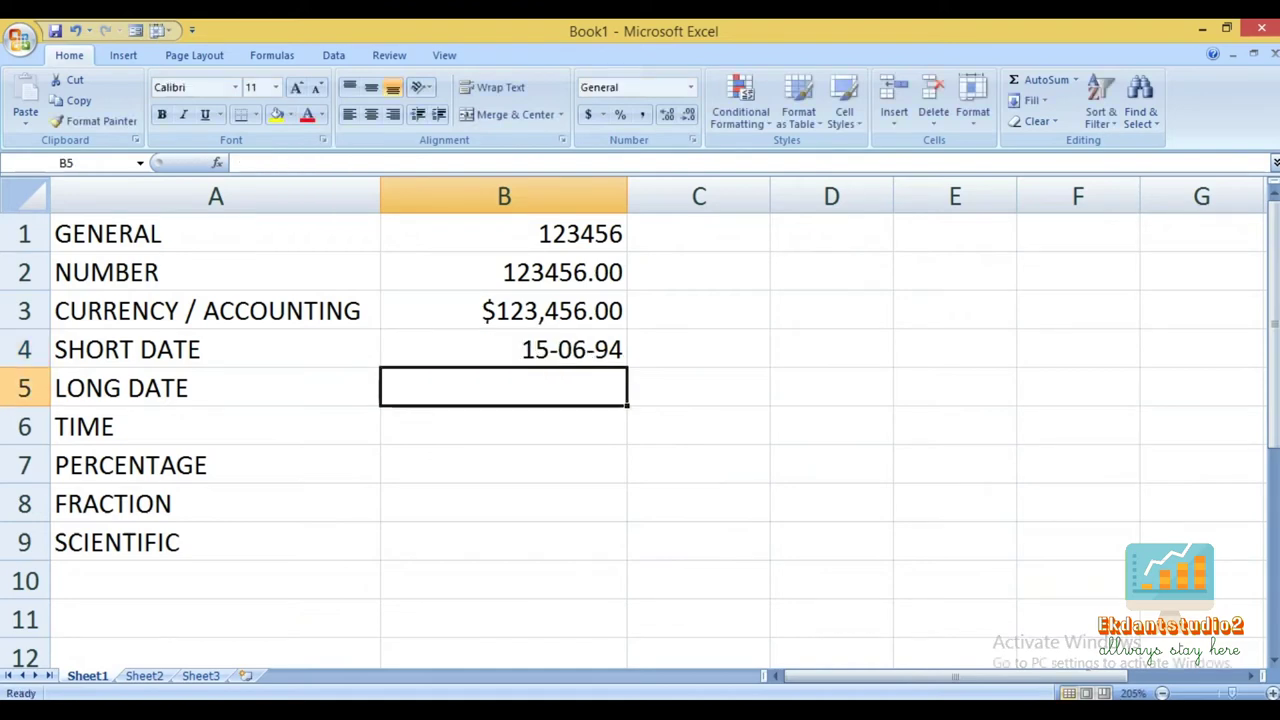
click(503, 349)
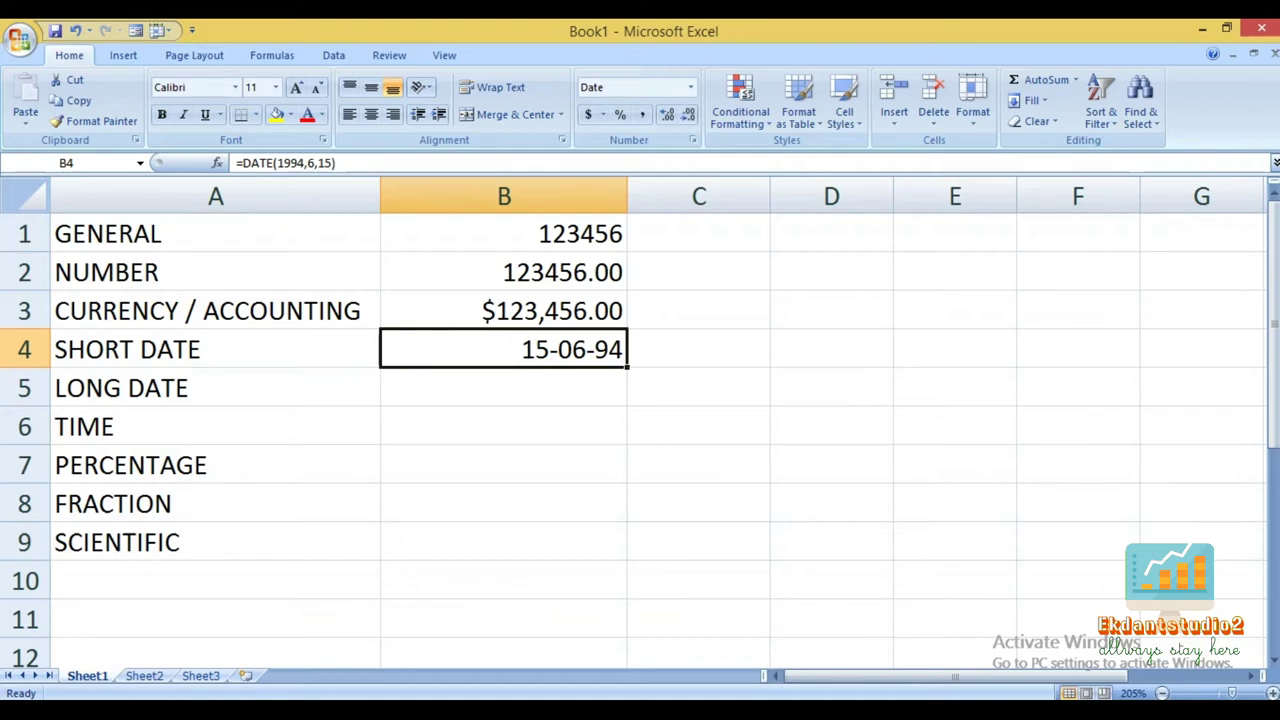
right_click(569, 354)
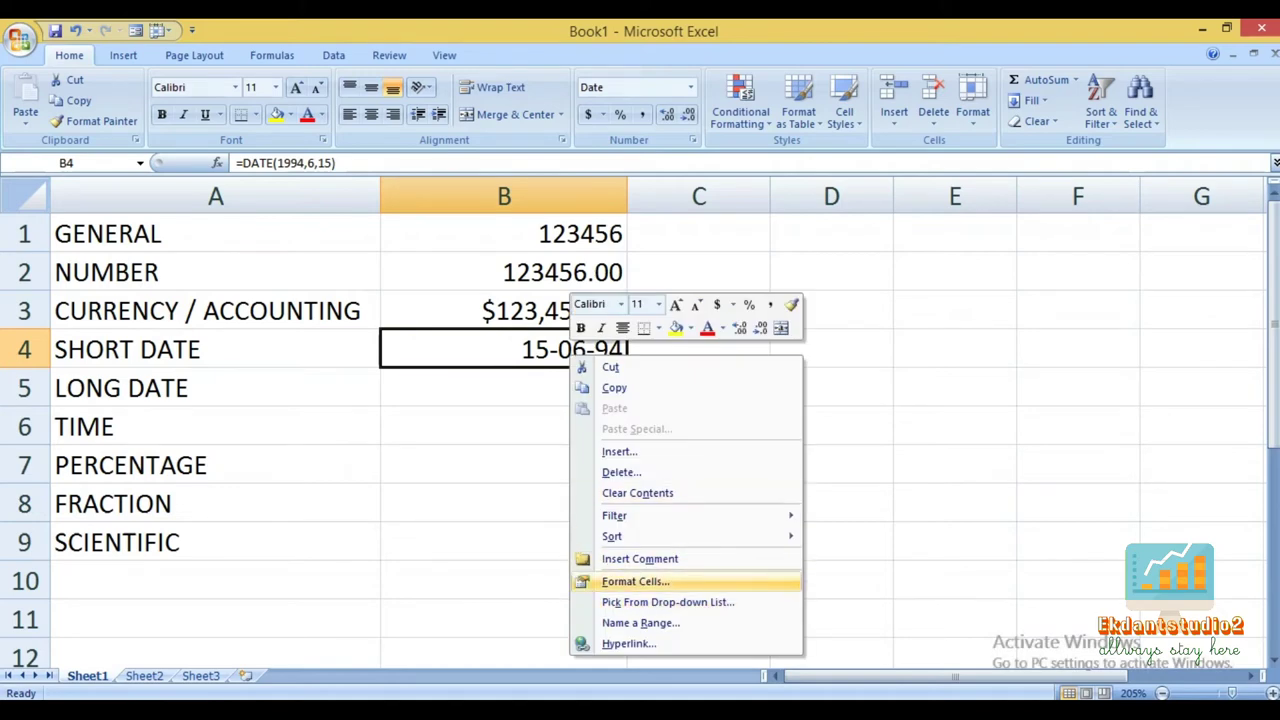
key(Return)
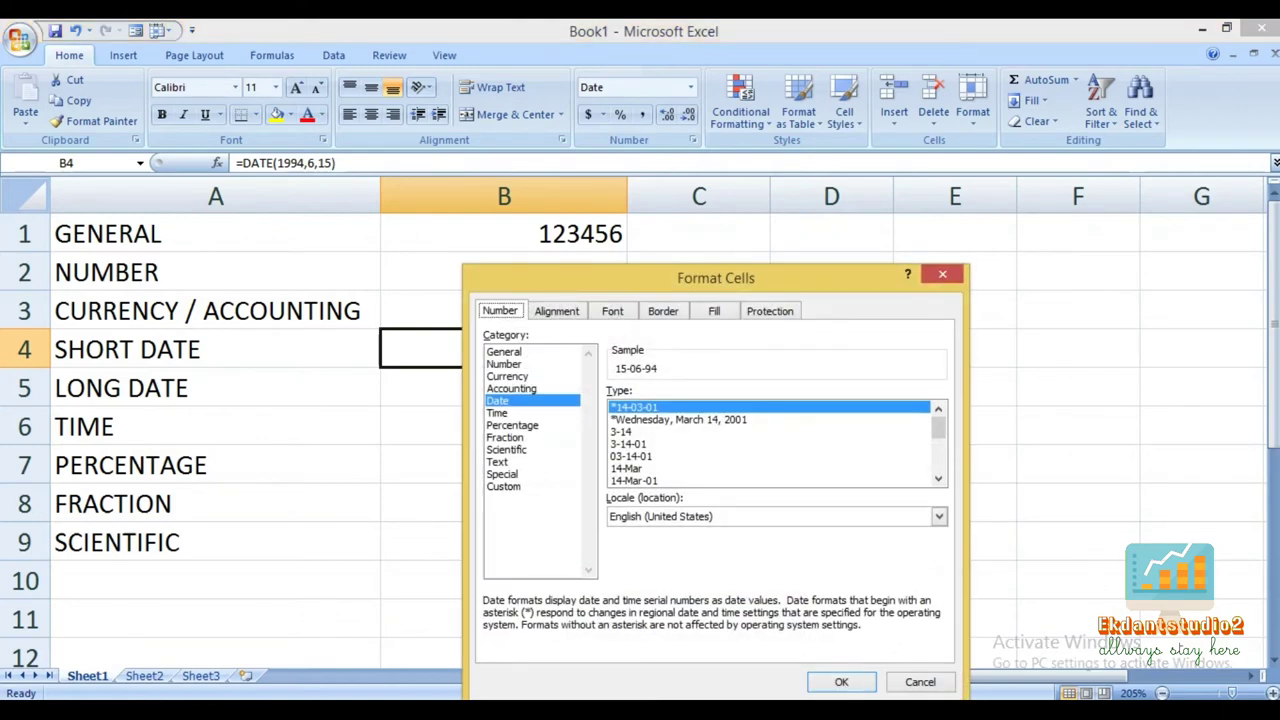
key(Down)
key(Down)
key(Down)
key(Down)
key(Down)
key(Down)
key(Down)
key(Down)
key(Down)
key(Down)
key(Down)
key(Down)
key(Down)
key(Down)
key(Down)
key(Down)
key(Up)
key(Up)
key(Up)
key(Up)
key(Up)
key(Up)
key(Up)
key(Down)
key(Down)
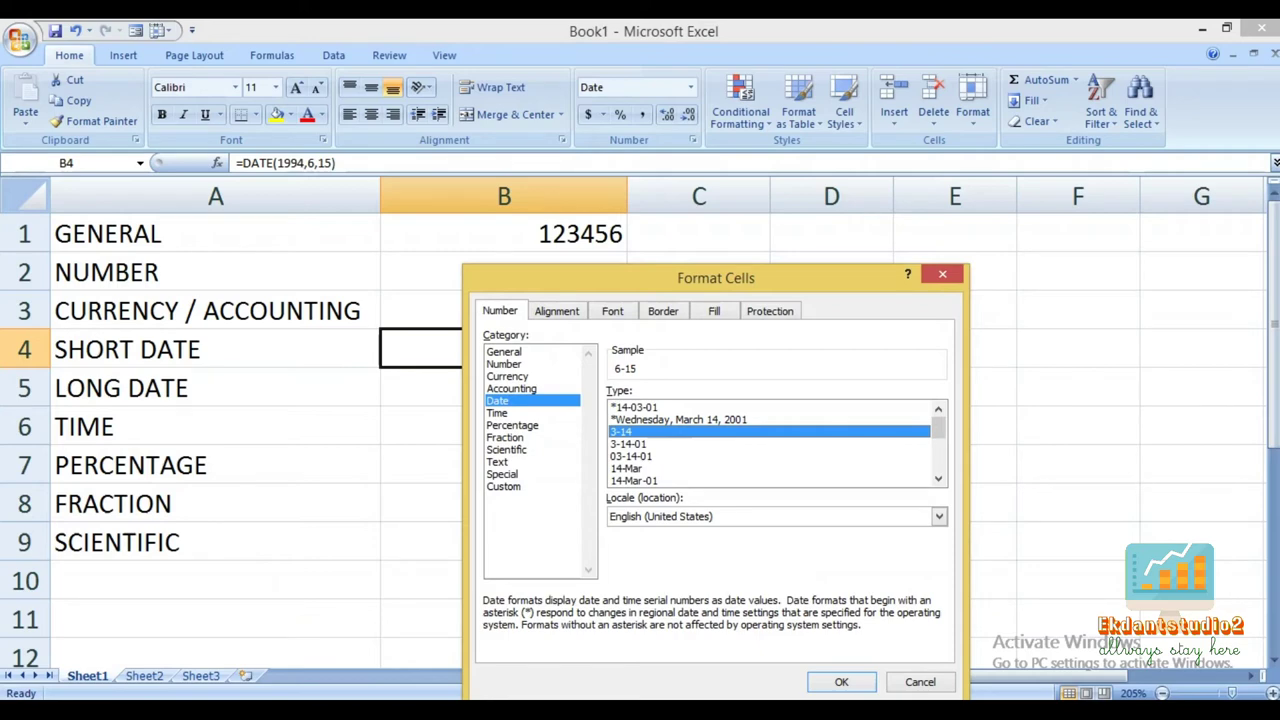
key(Return)
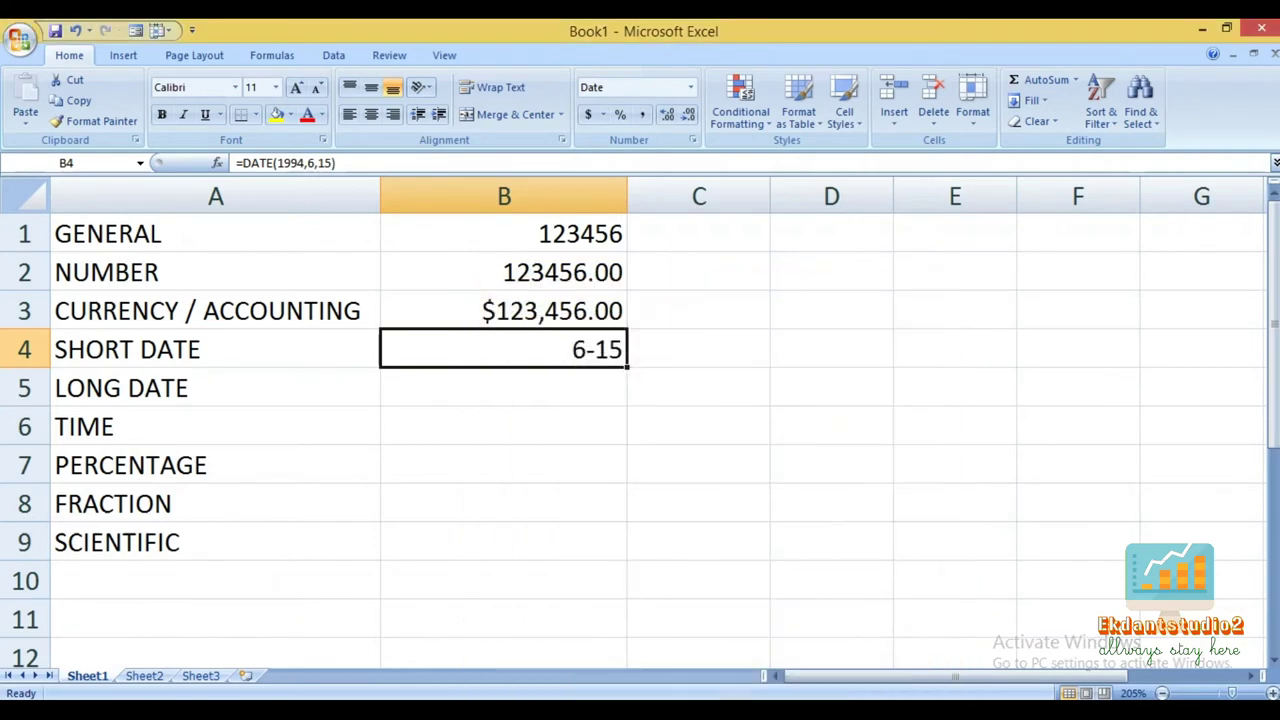
click(698, 349)
click(503, 349)
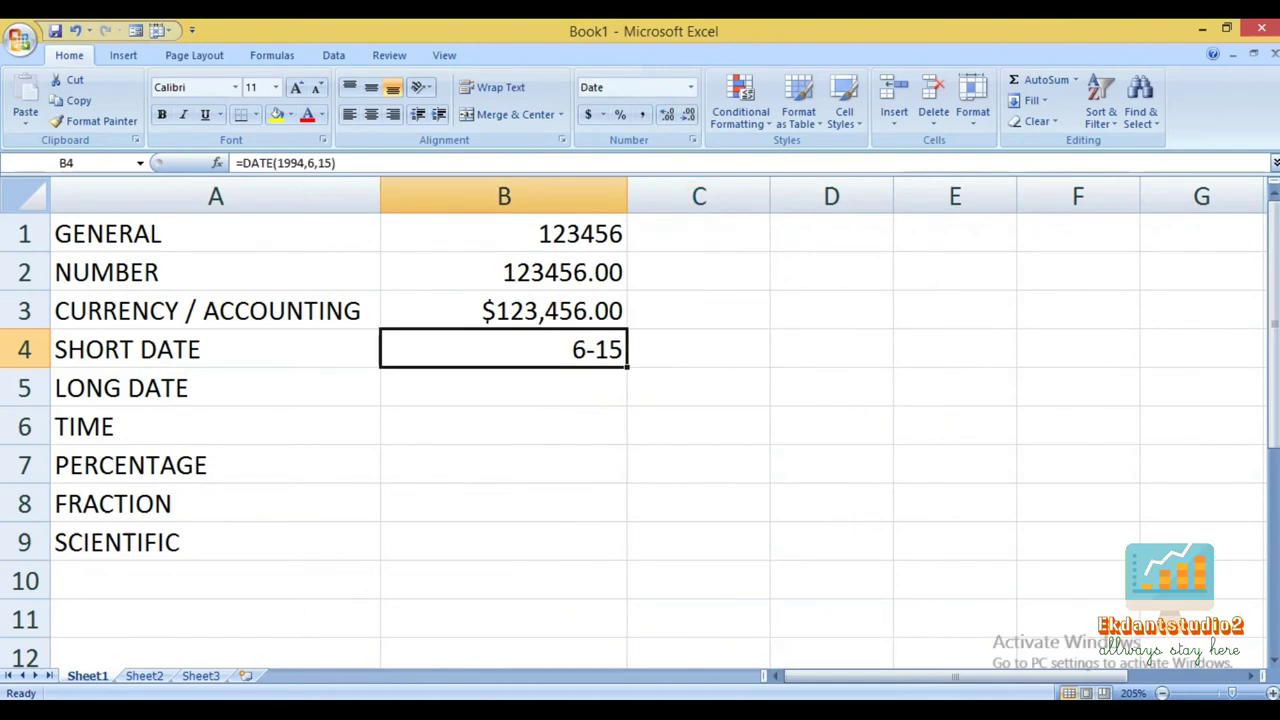
right_click(606, 352)
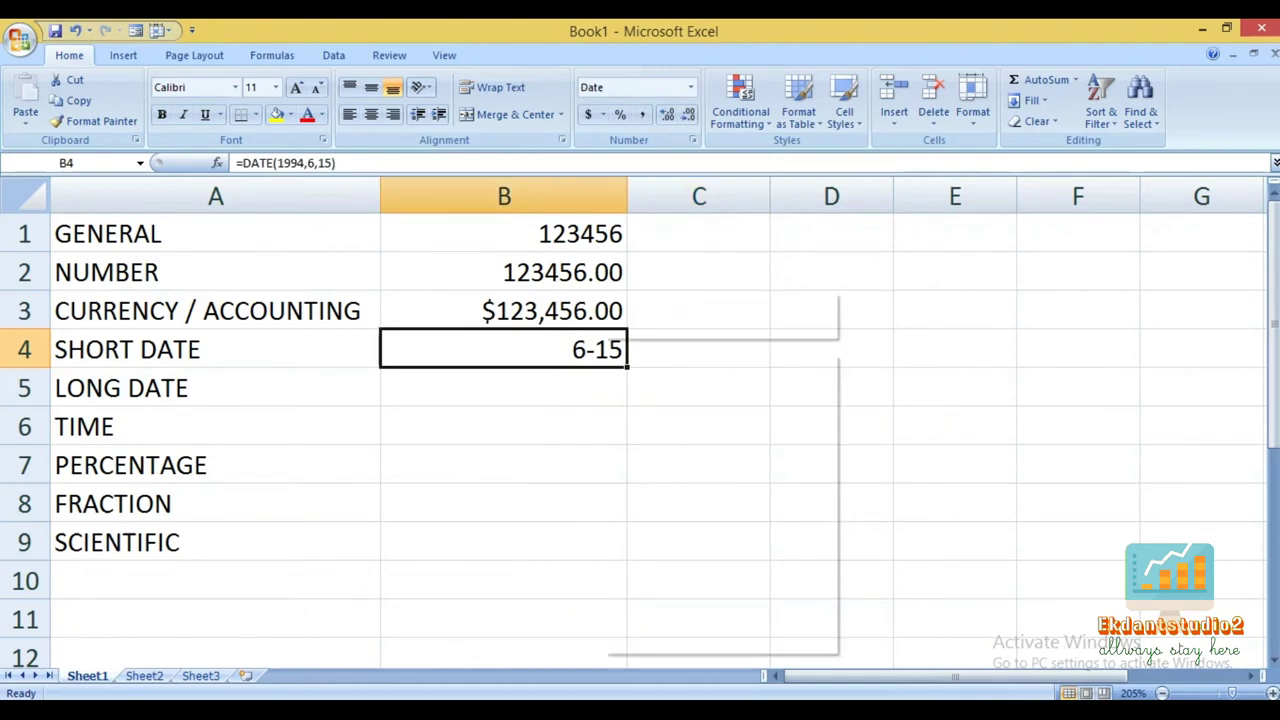
click(669, 579)
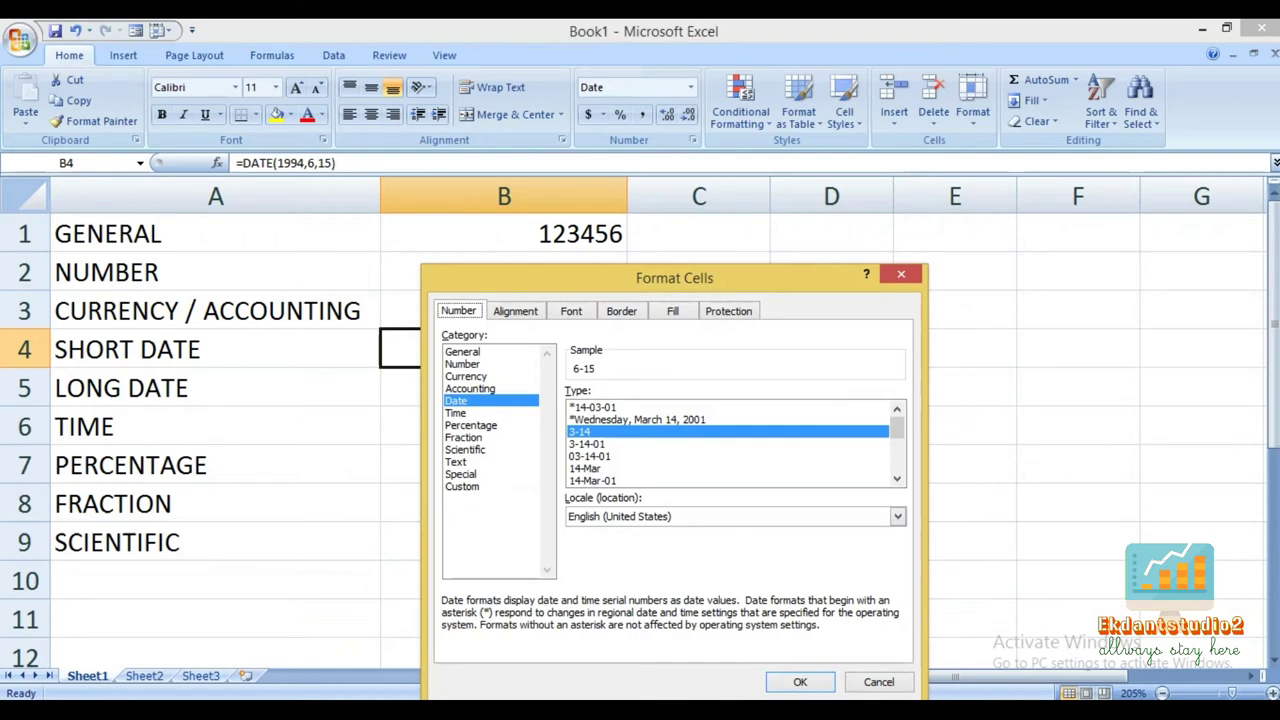
click(585, 468)
click(897, 516)
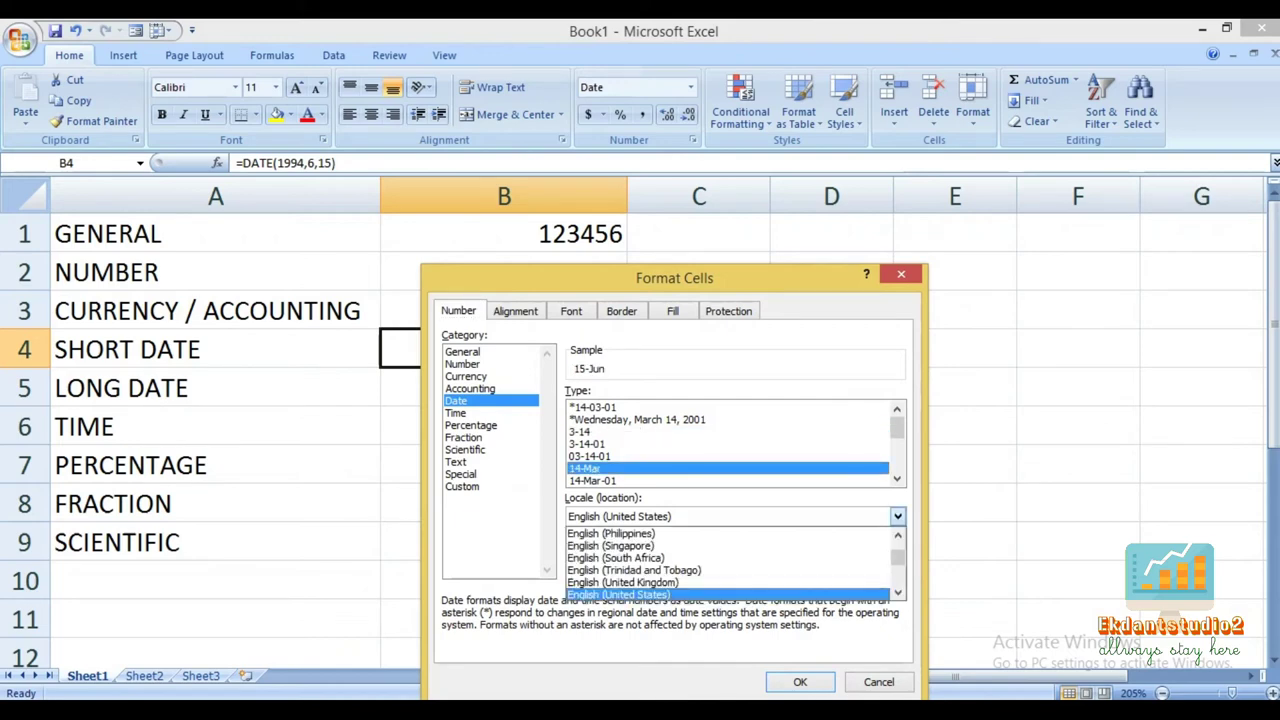
key(Escape)
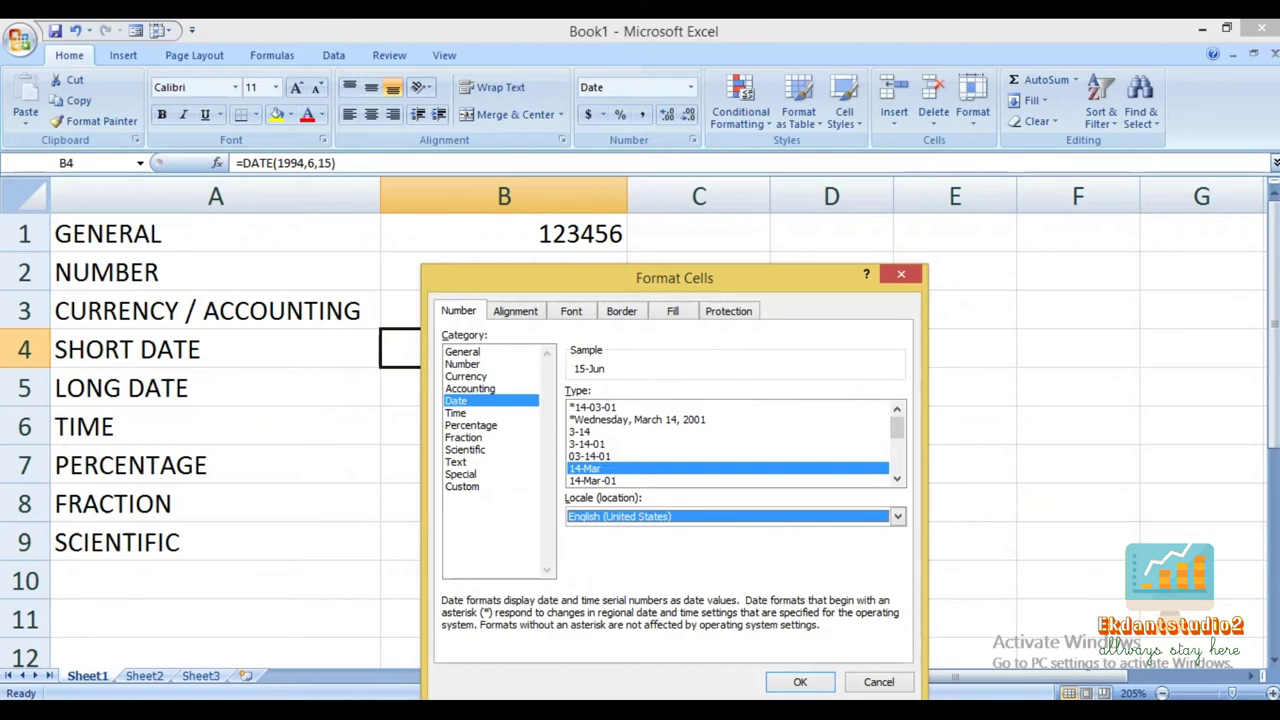
click(593, 407)
click(800, 681)
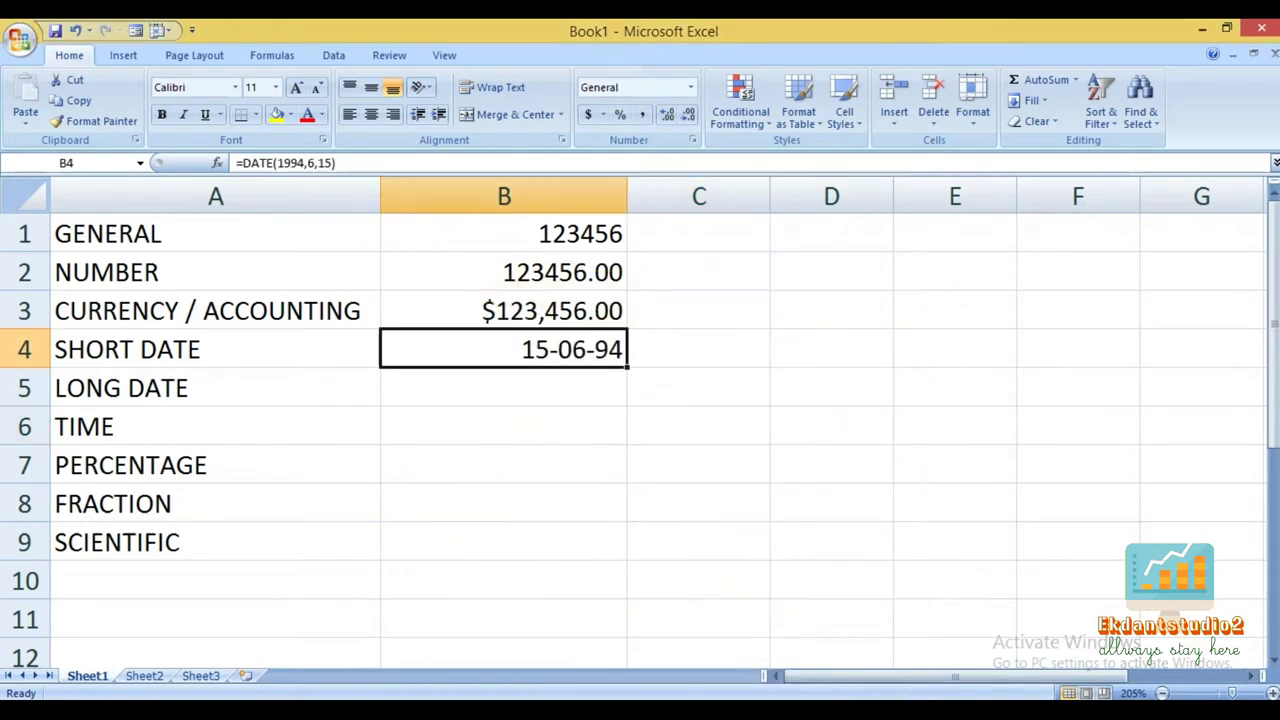
Enter 15060994 in B5 with Long Date format; resizing column B still shows hashes.
click(503, 387)
text(1506)
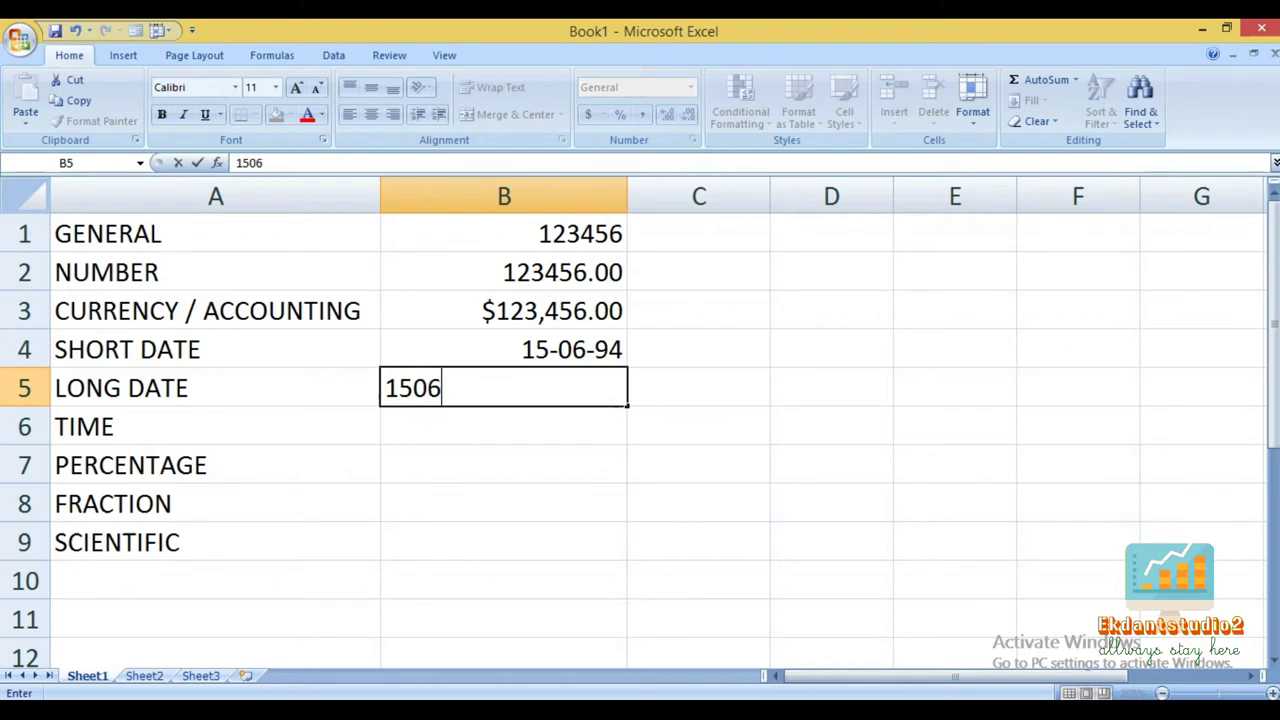
text(0994)
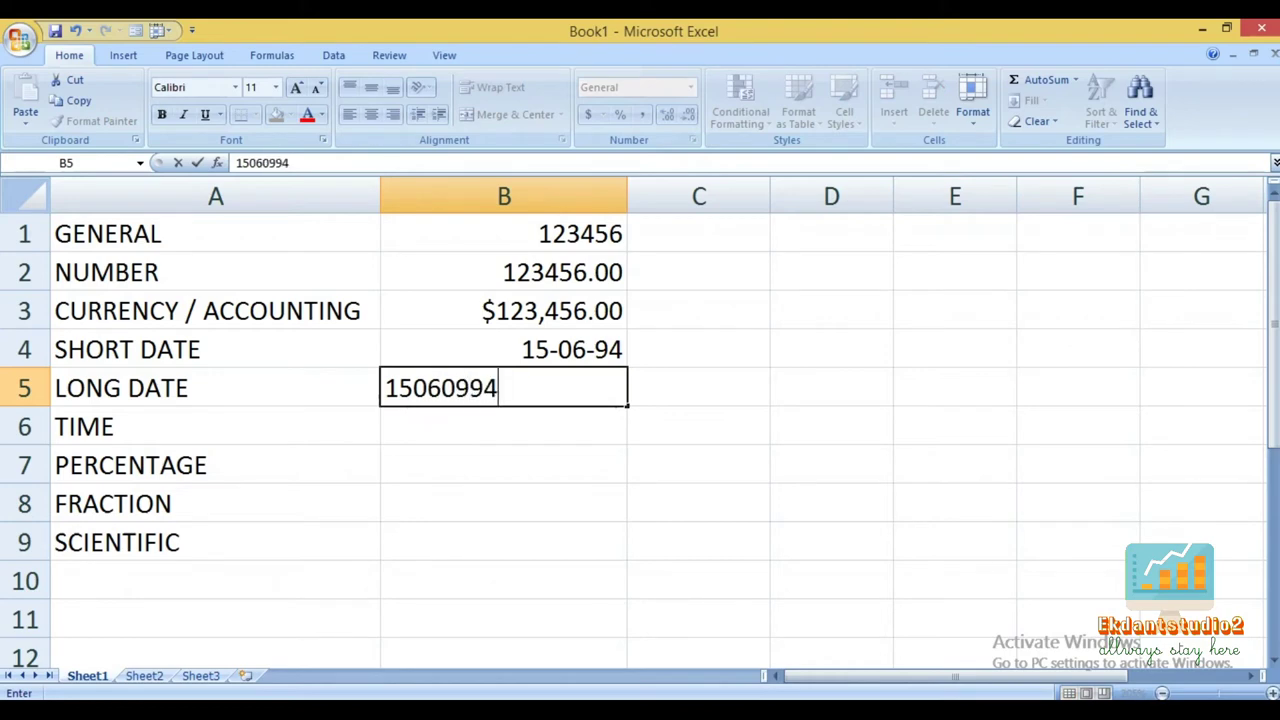
key(Return)
click(504, 388)
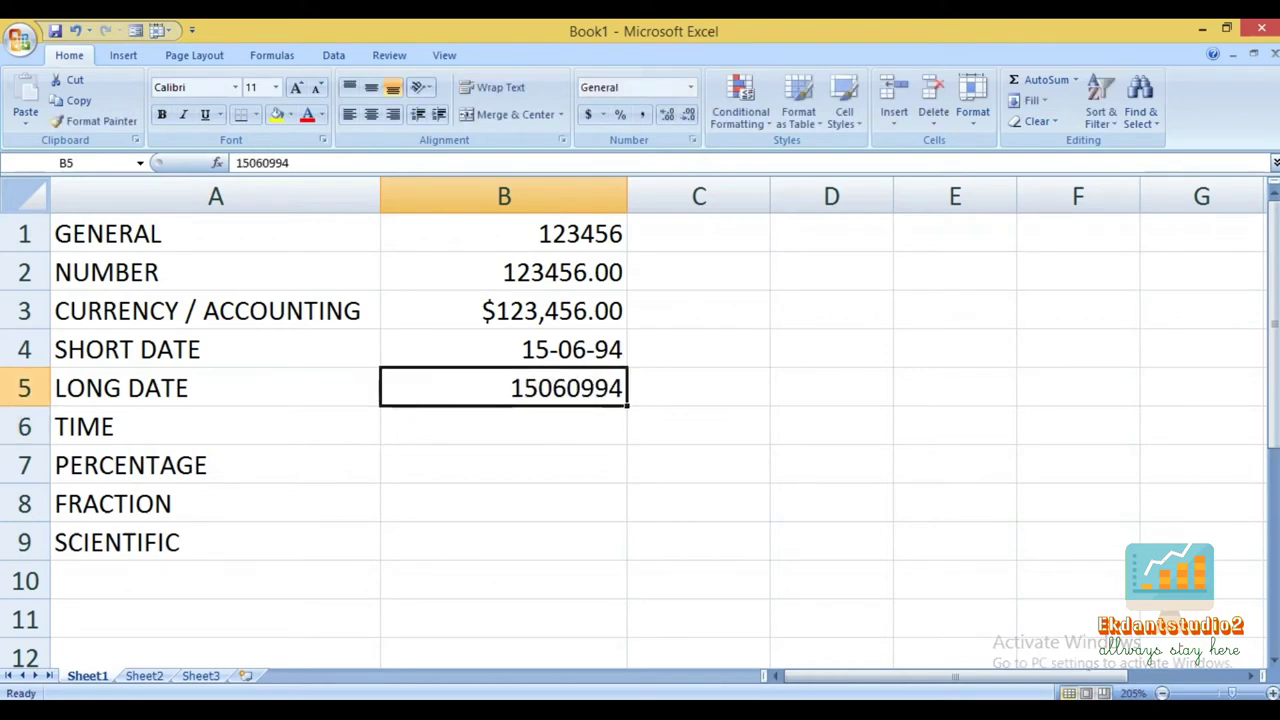
click(690, 87)
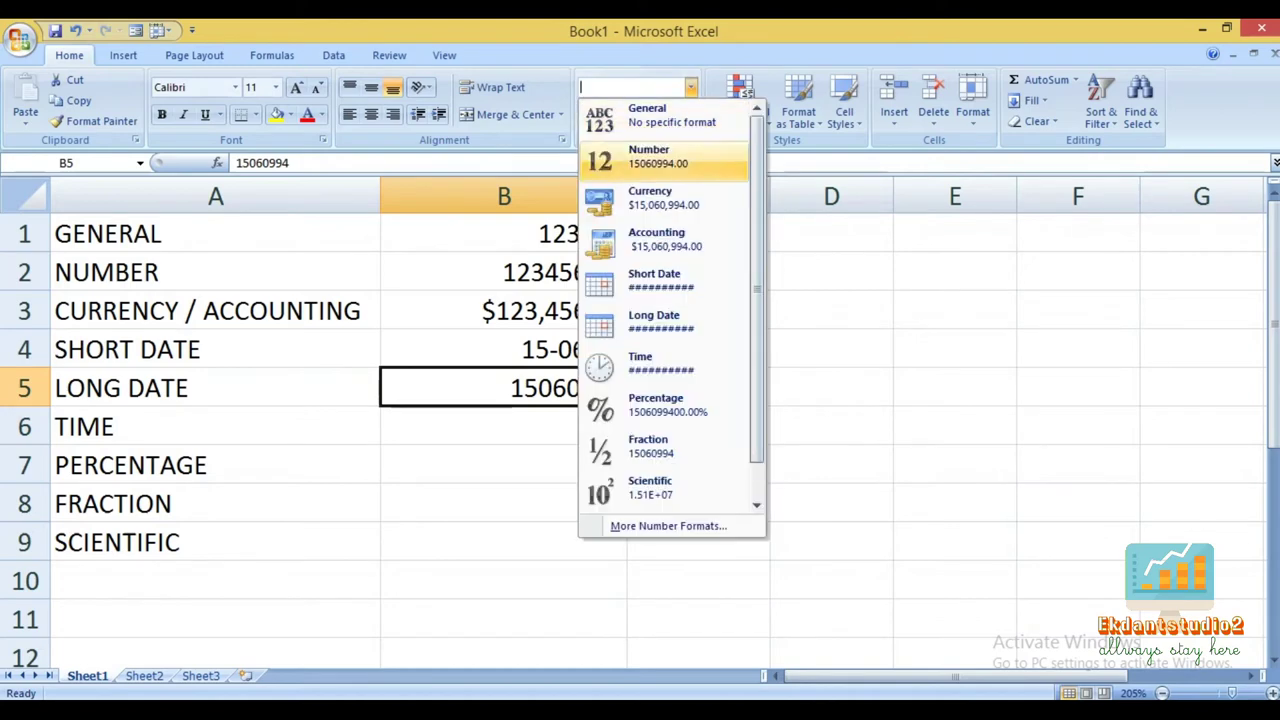
click(660, 322)
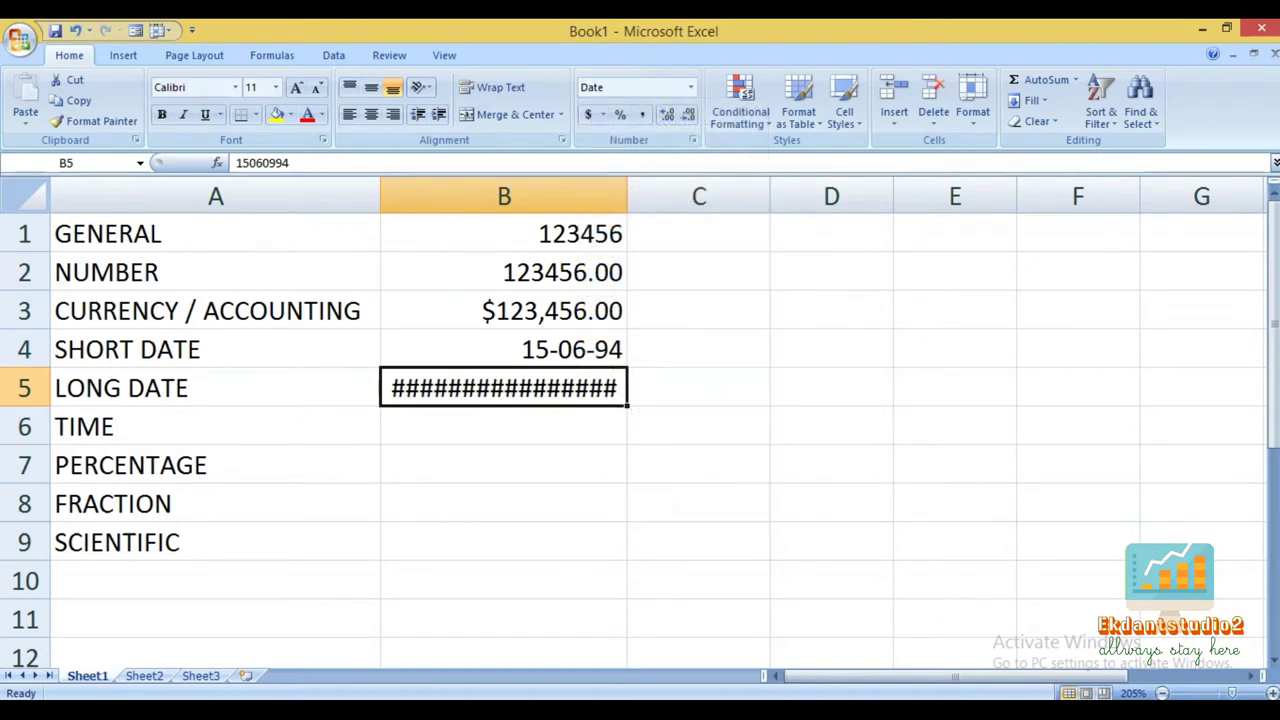
drag(627, 196, 1063, 196)
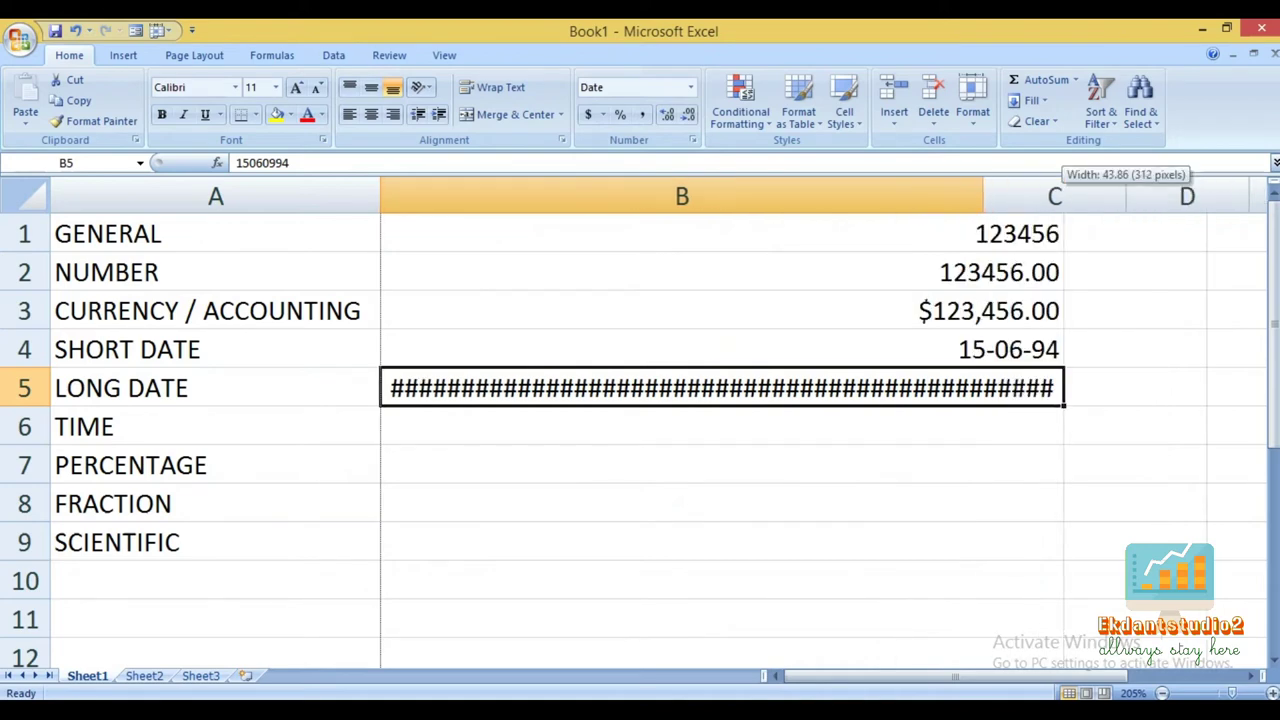
drag(983, 196, 608, 196)
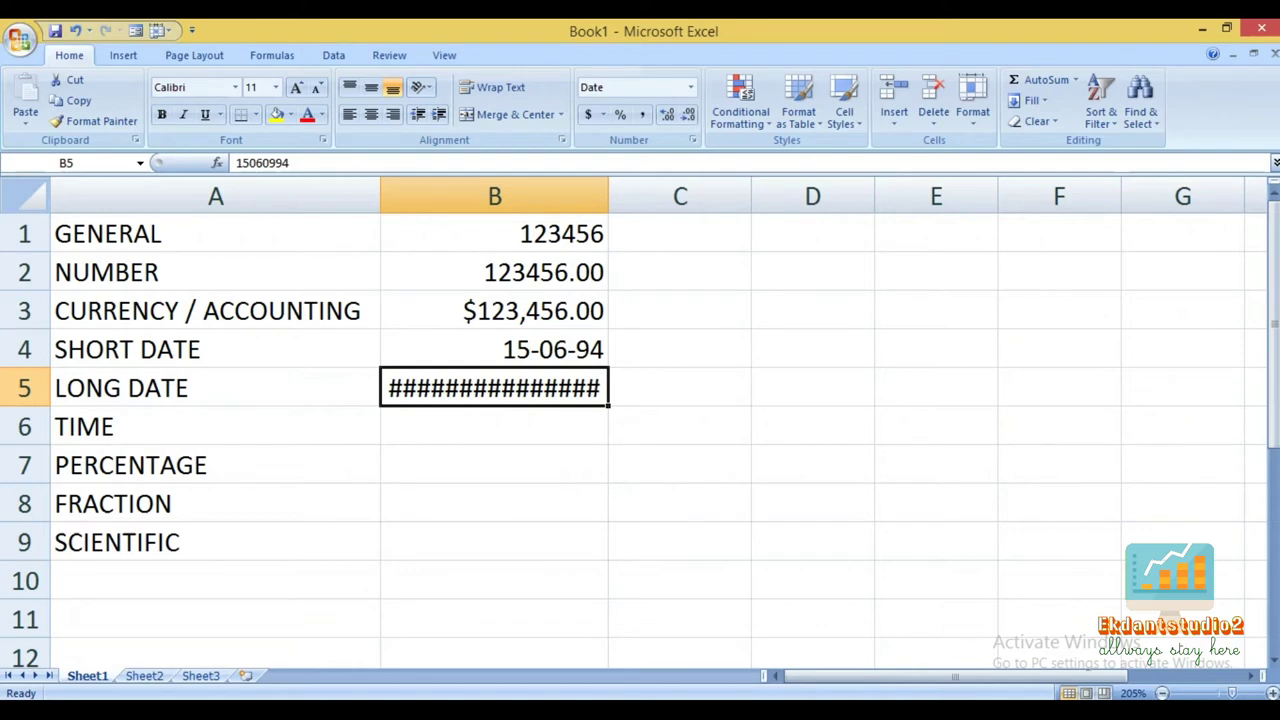
mouse_move(592, 388)
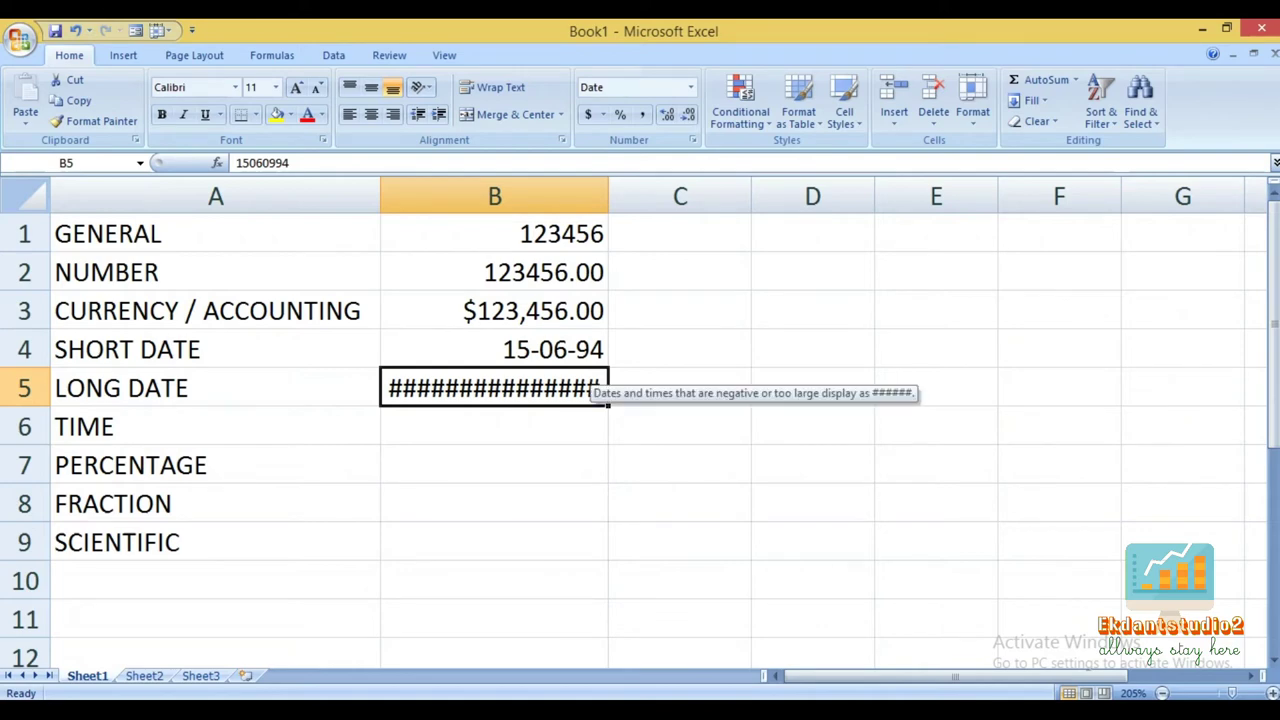
click(494, 349)
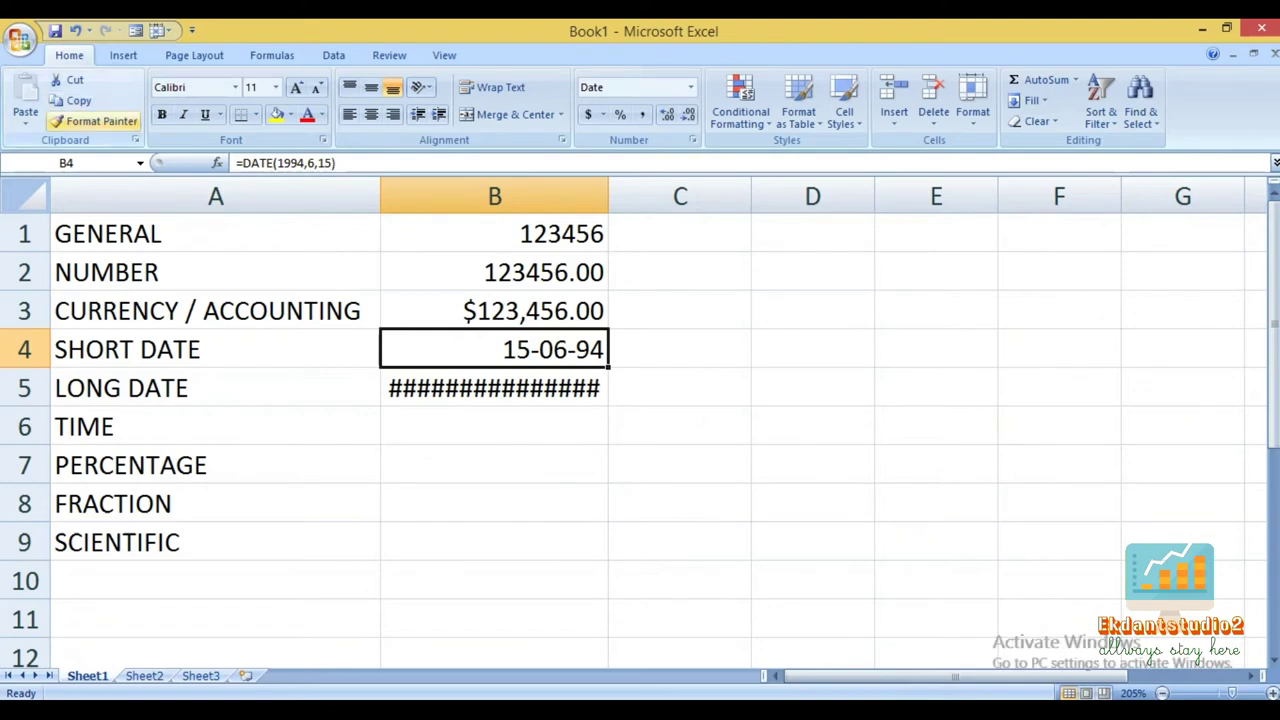
Copy B4's =DATE(1994,6,15) date into B5 using Paste Values, then a full Paste.
key(ctrl+c)
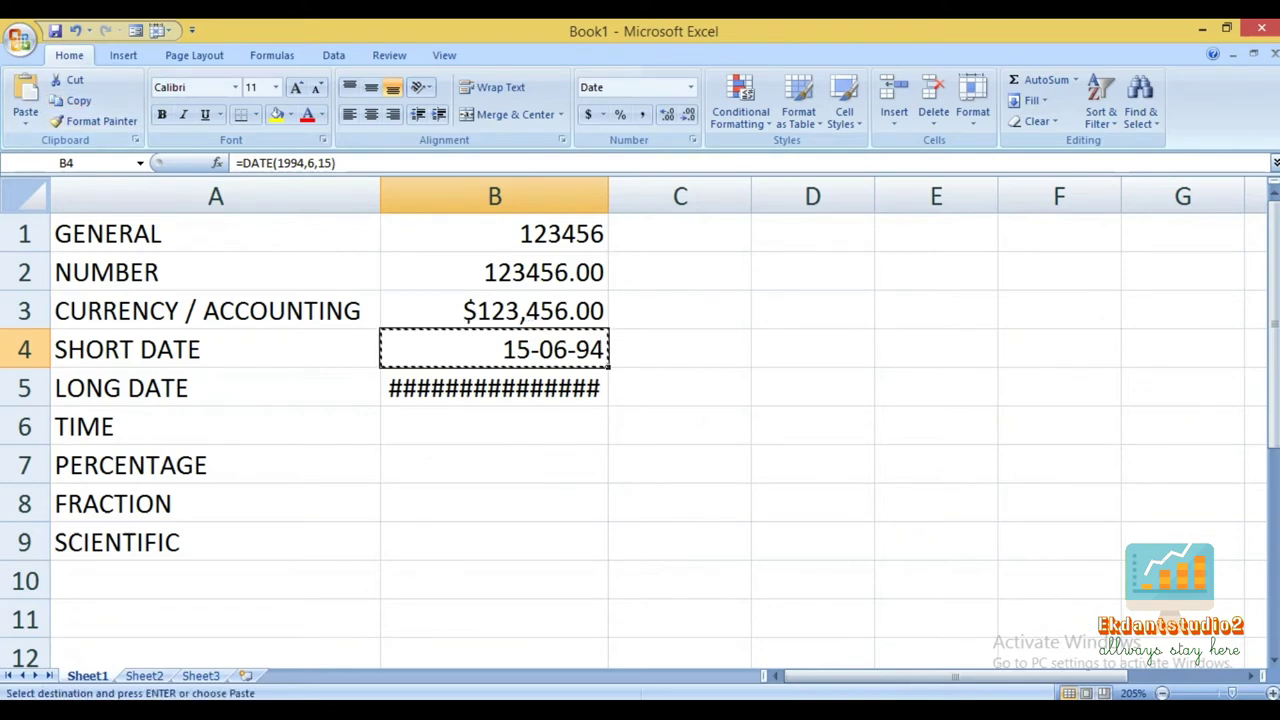
click(494, 388)
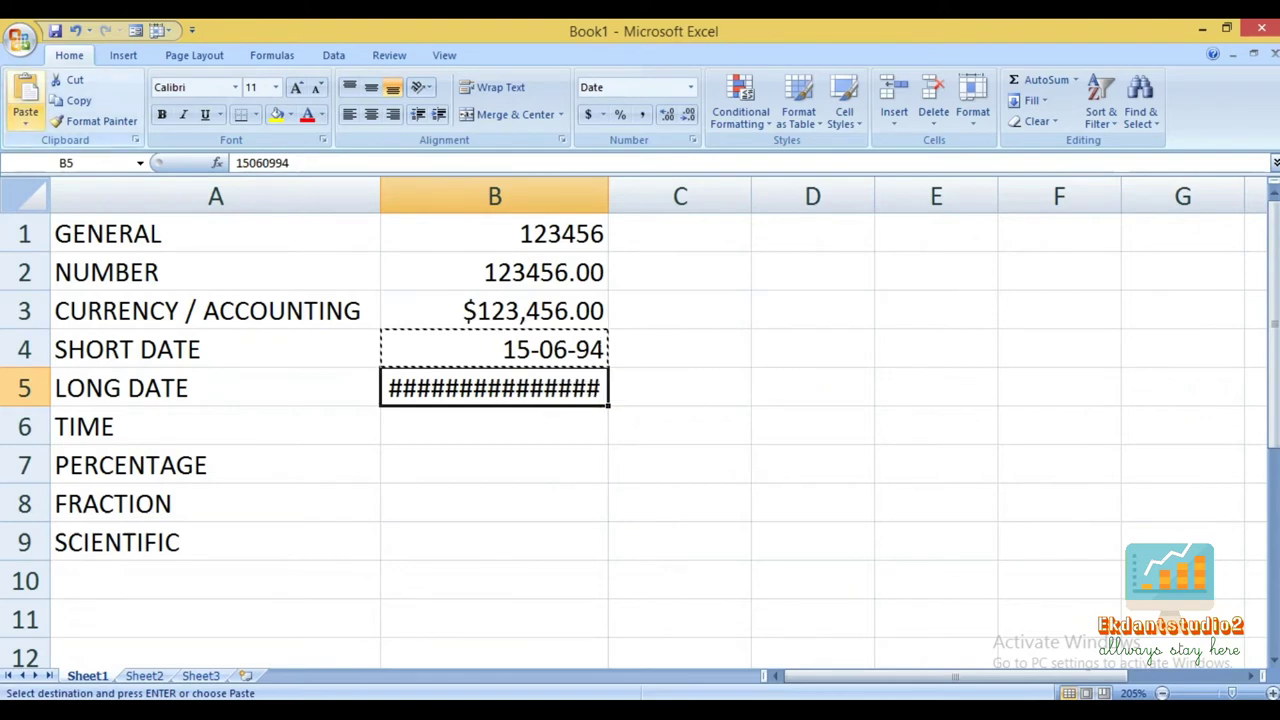
click(25, 123)
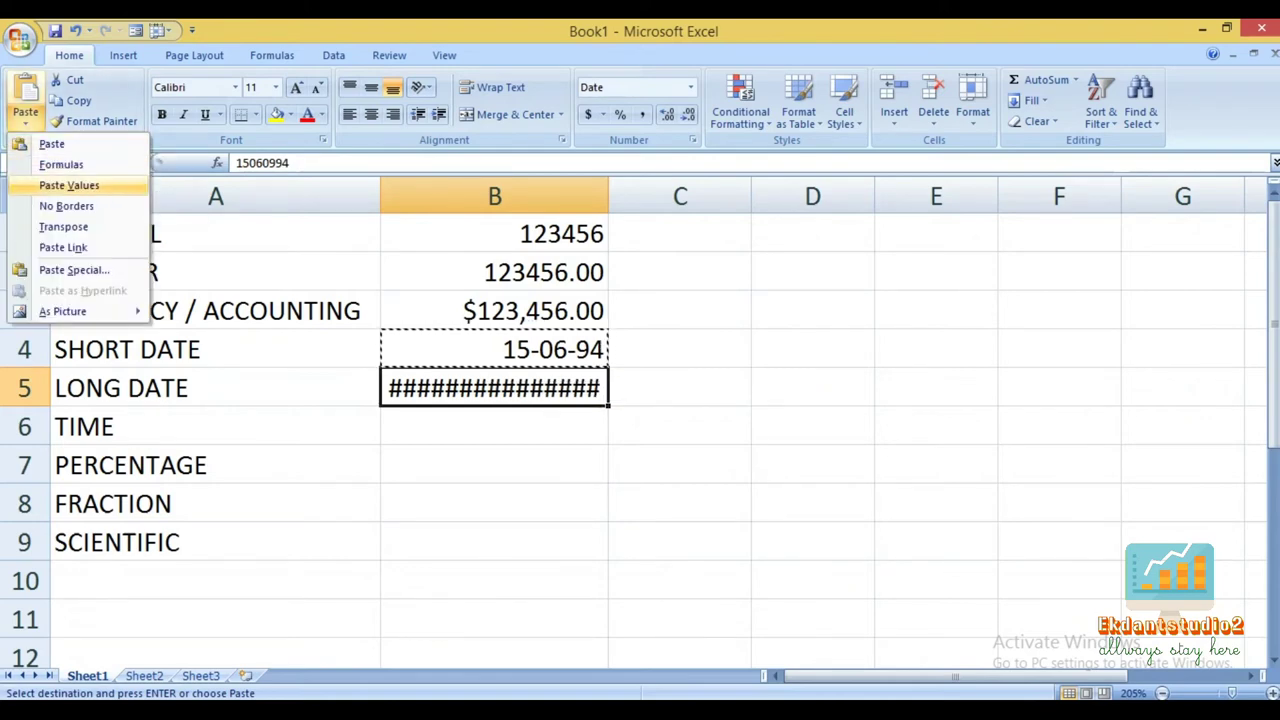
click(69, 185)
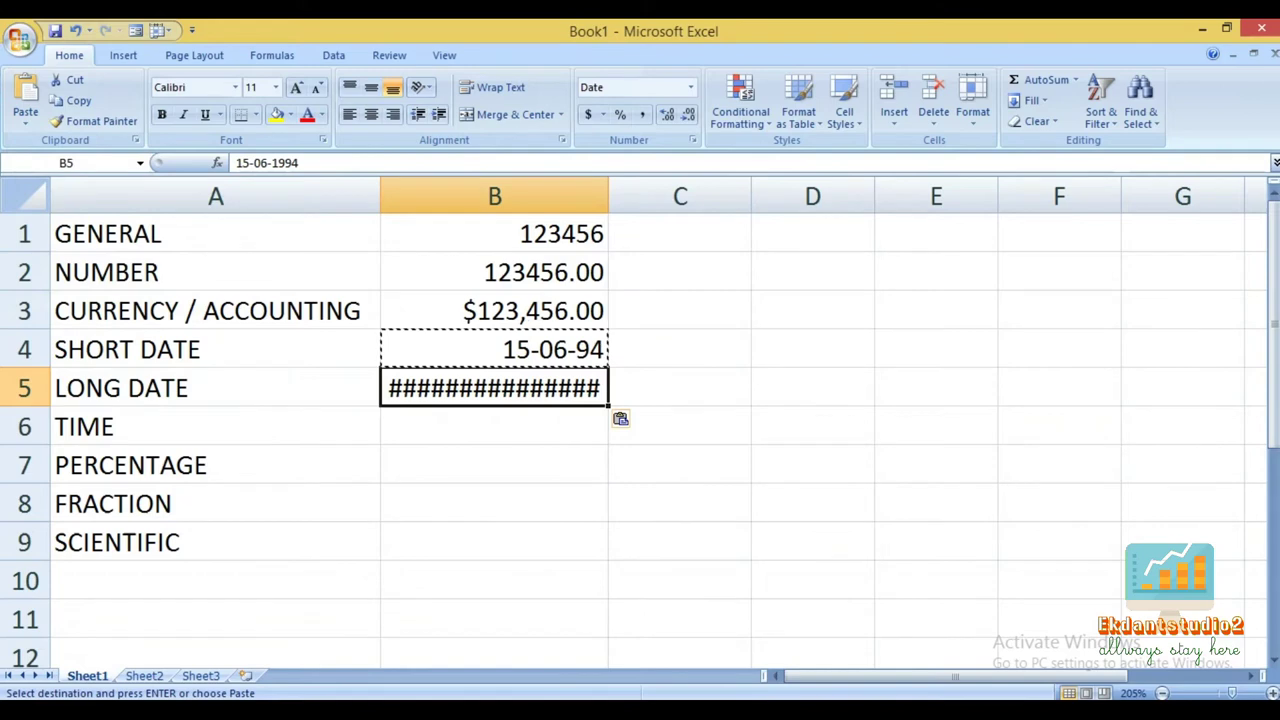
key(Down)
key(Up)
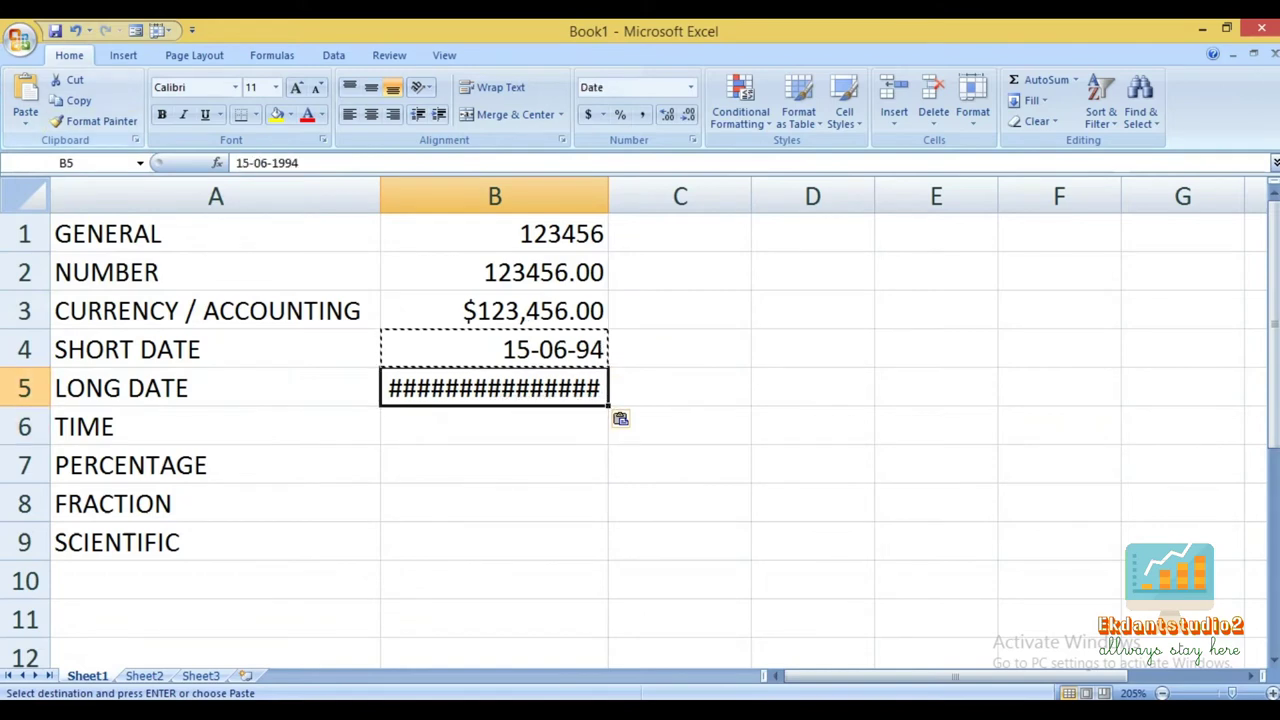
click(25, 123)
click(51, 143)
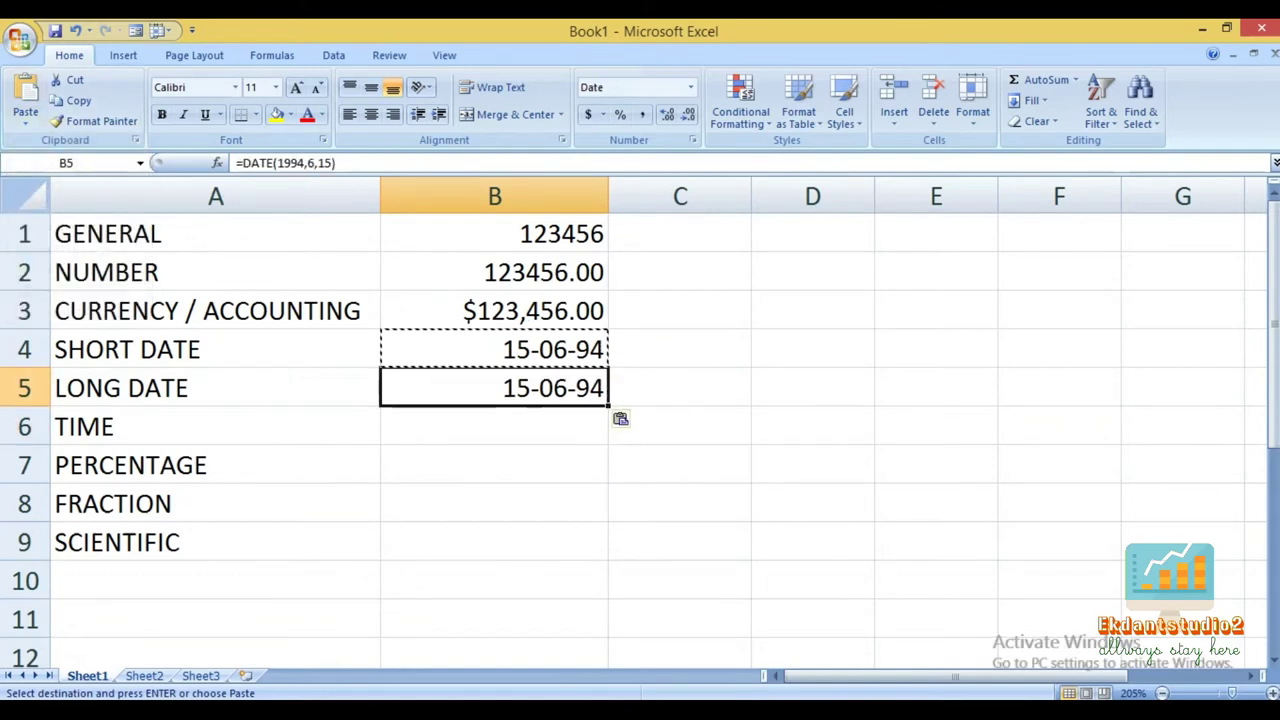
key(Down)
key(Escape)
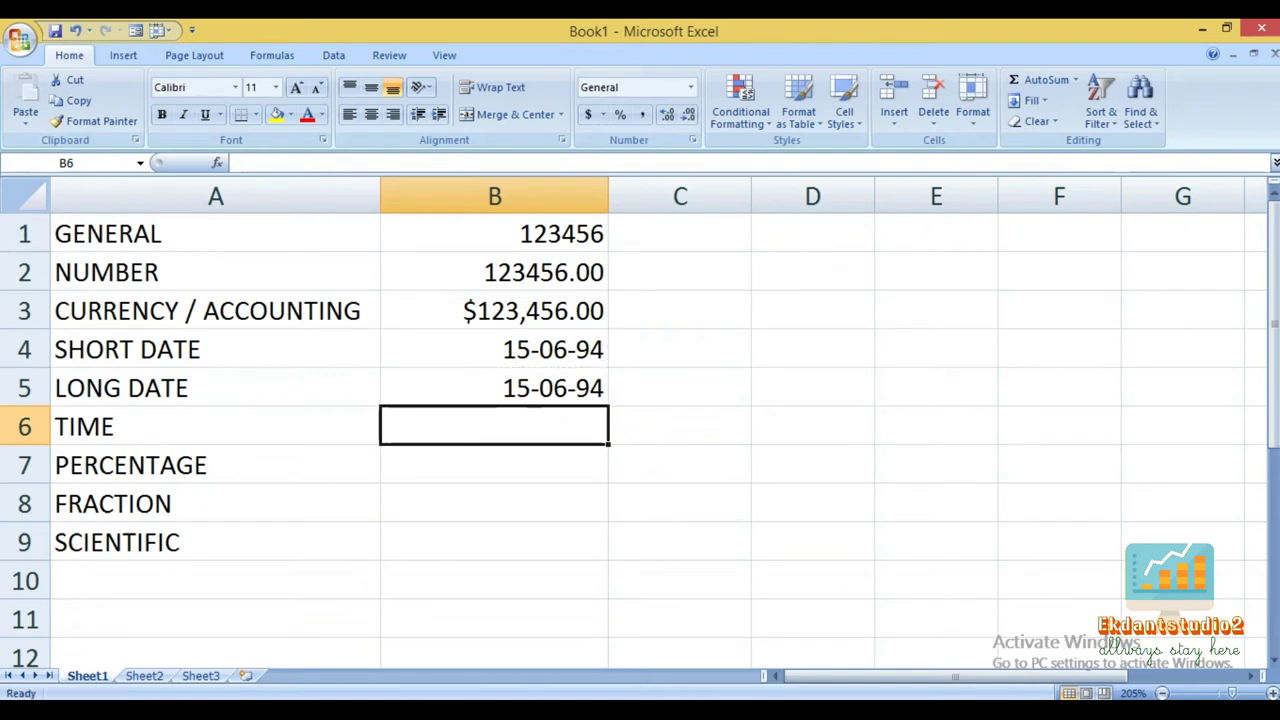
key(Up)
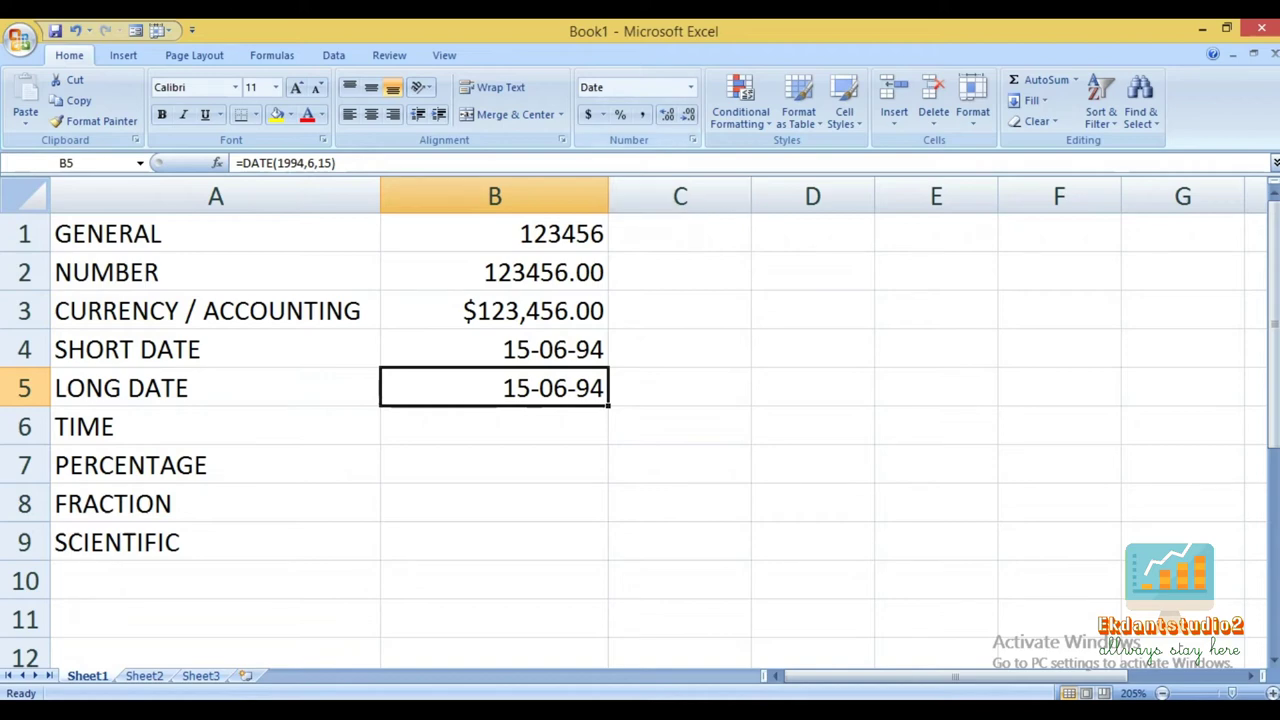
Apply Long Date to B5 and fit column B to show Wednesday, June 15, 1994.
click(690, 87)
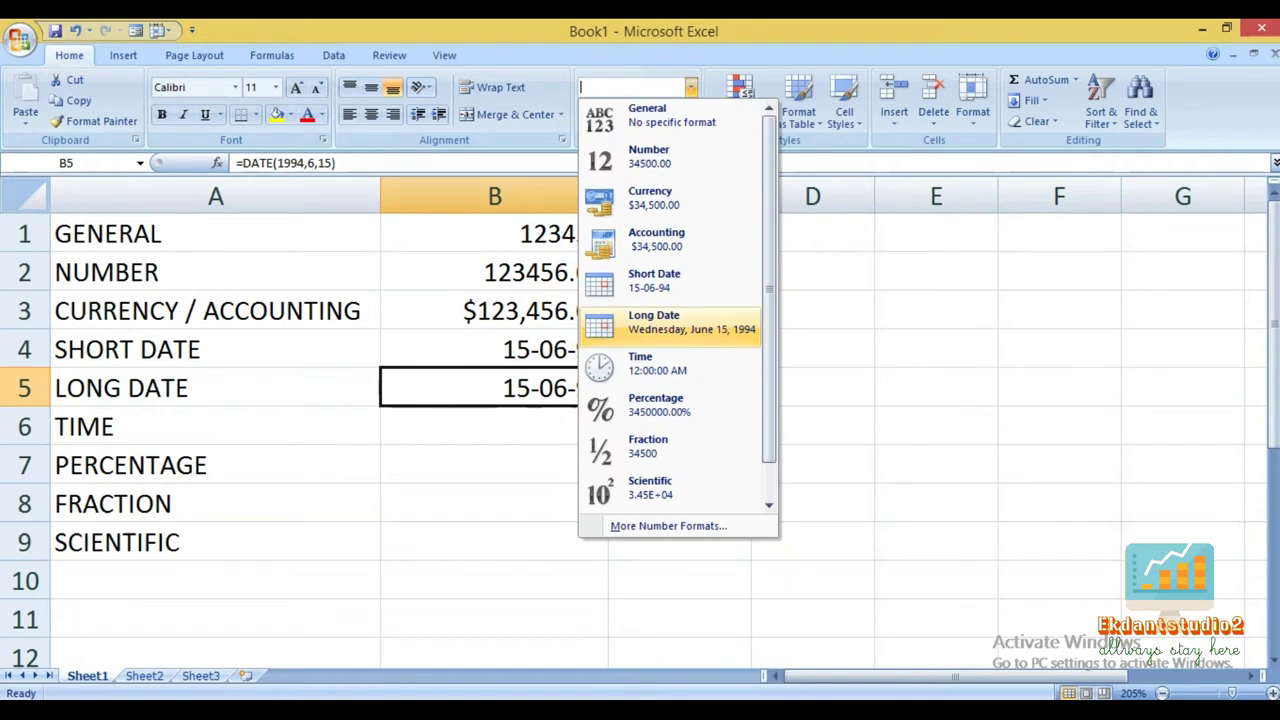
click(654, 321)
drag(608, 196, 739, 196)
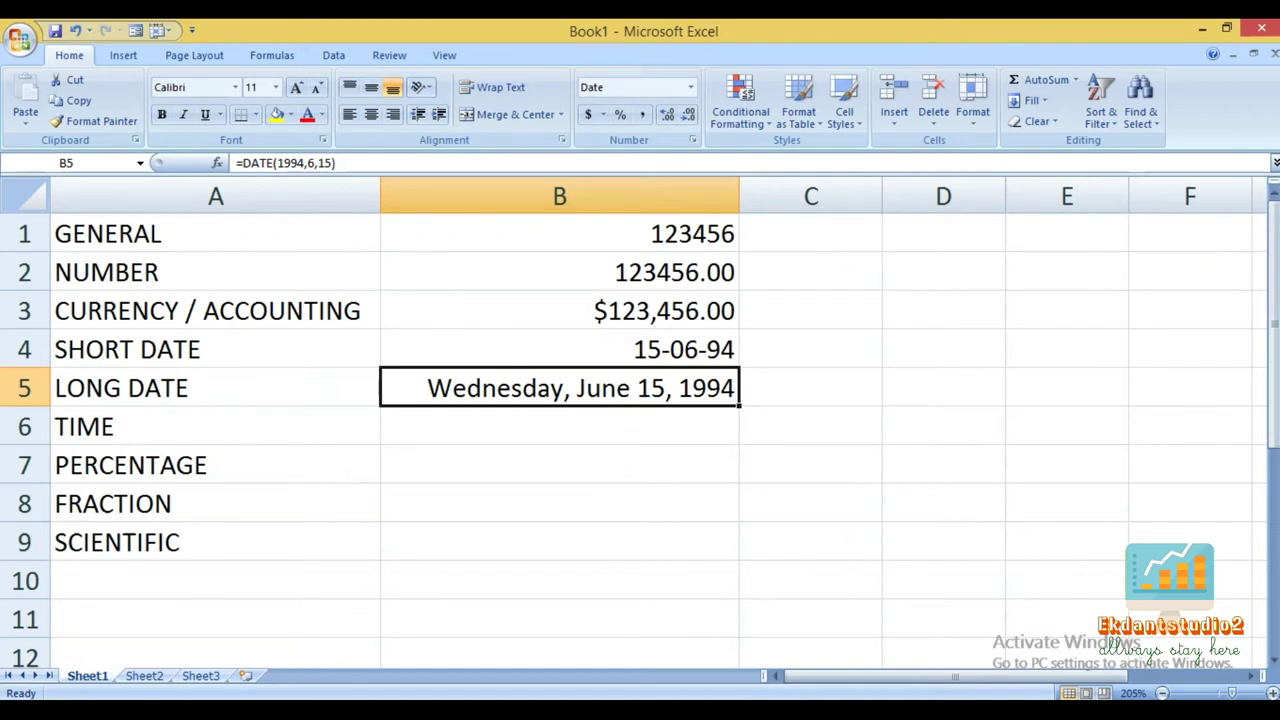
drag(739, 196, 710, 196)
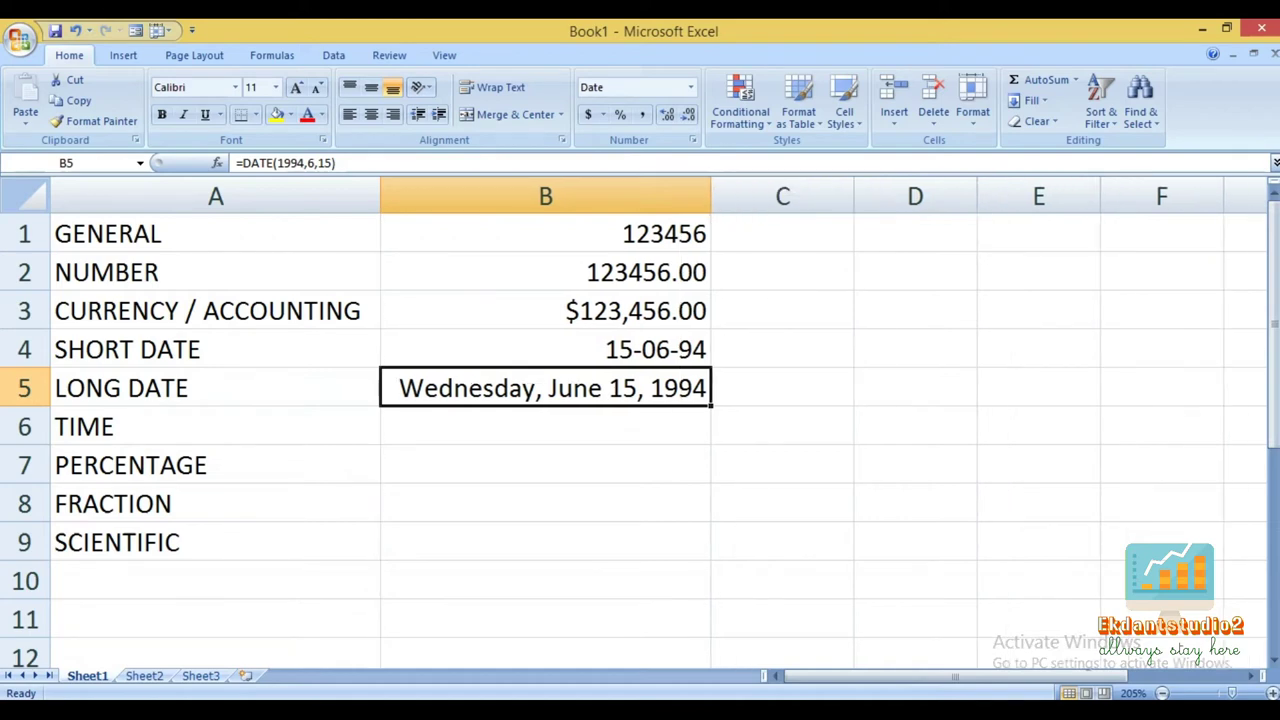
click(782, 387)
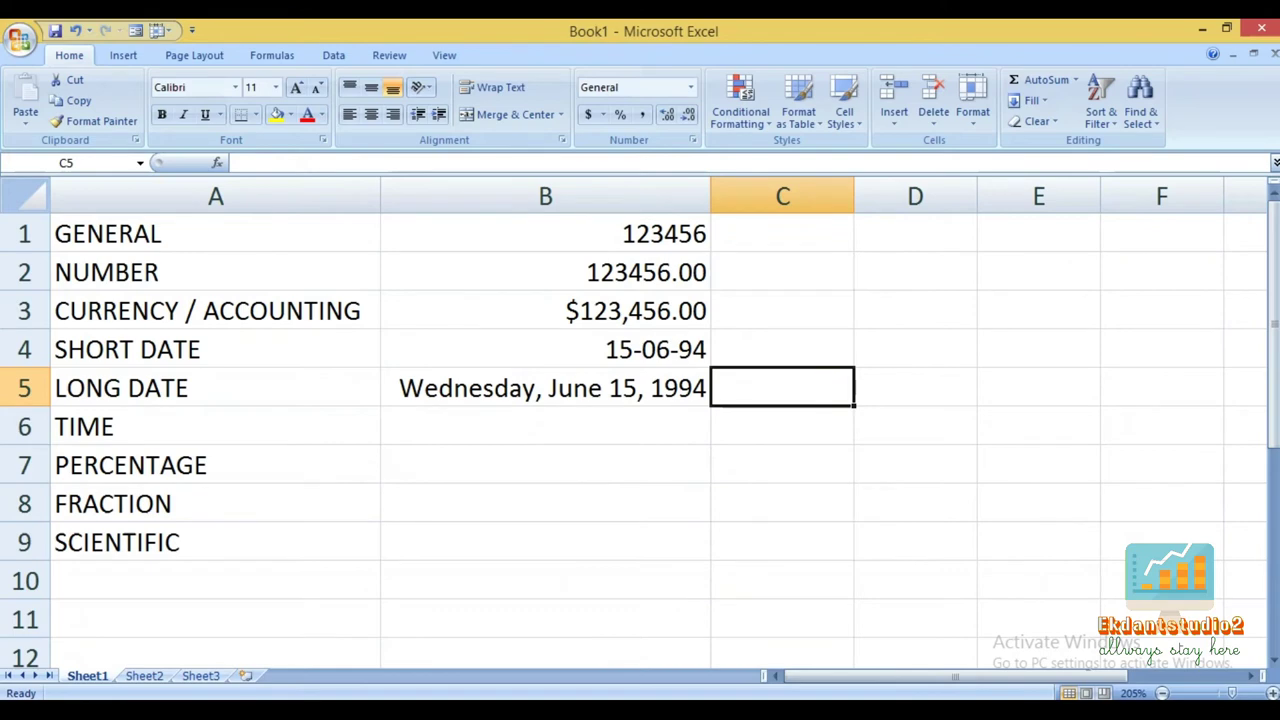
click(545, 426)
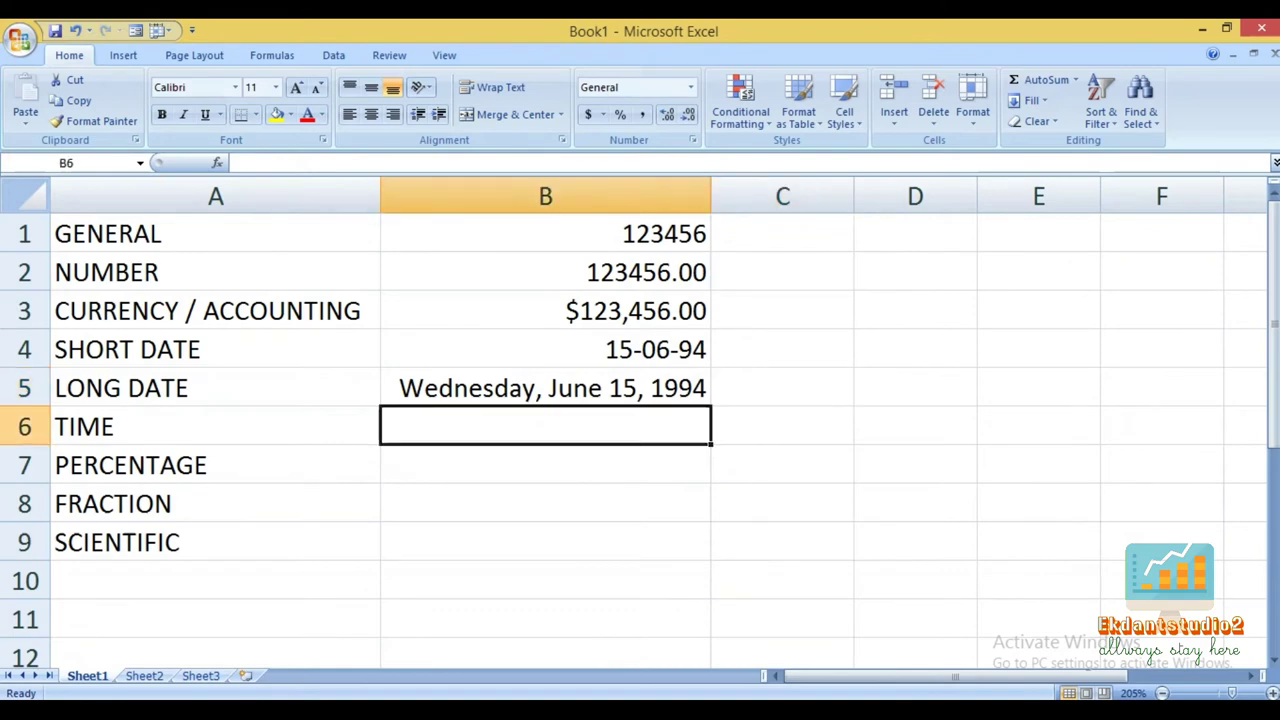
Enter 1610 in B6 with Time format, showing 12:00:00 AM, then delete it.
text(16)
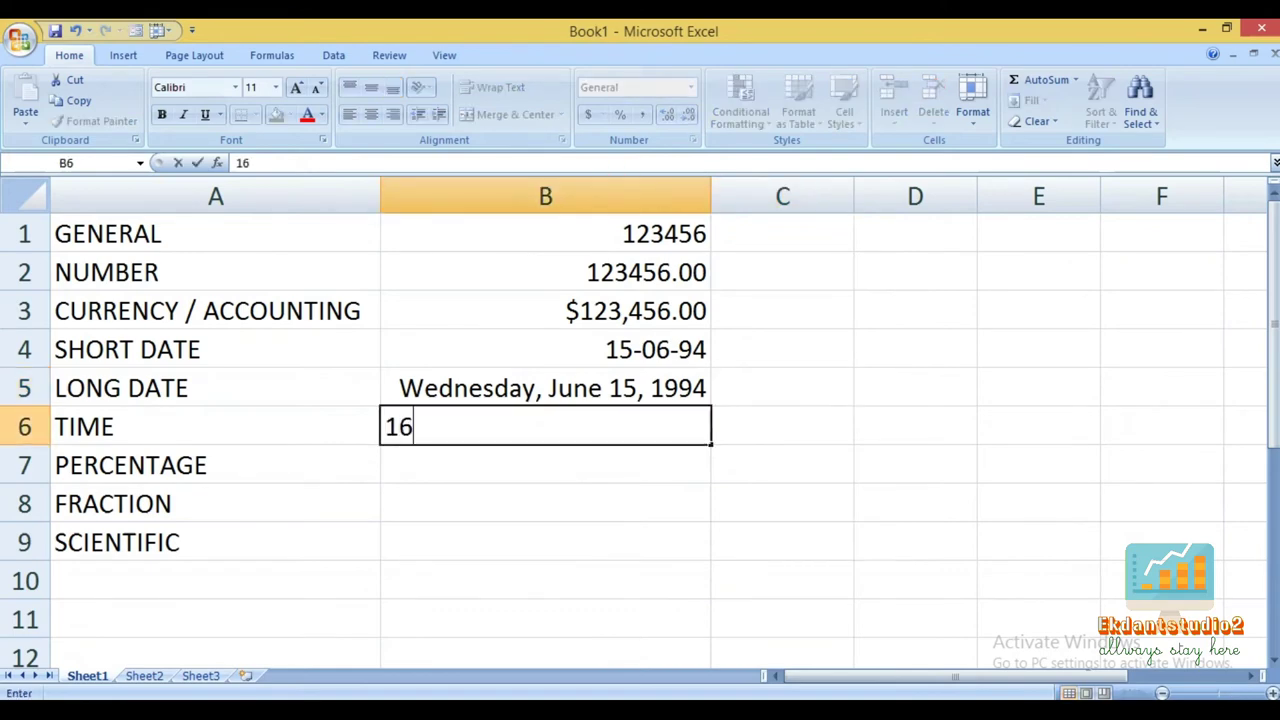
text(10)
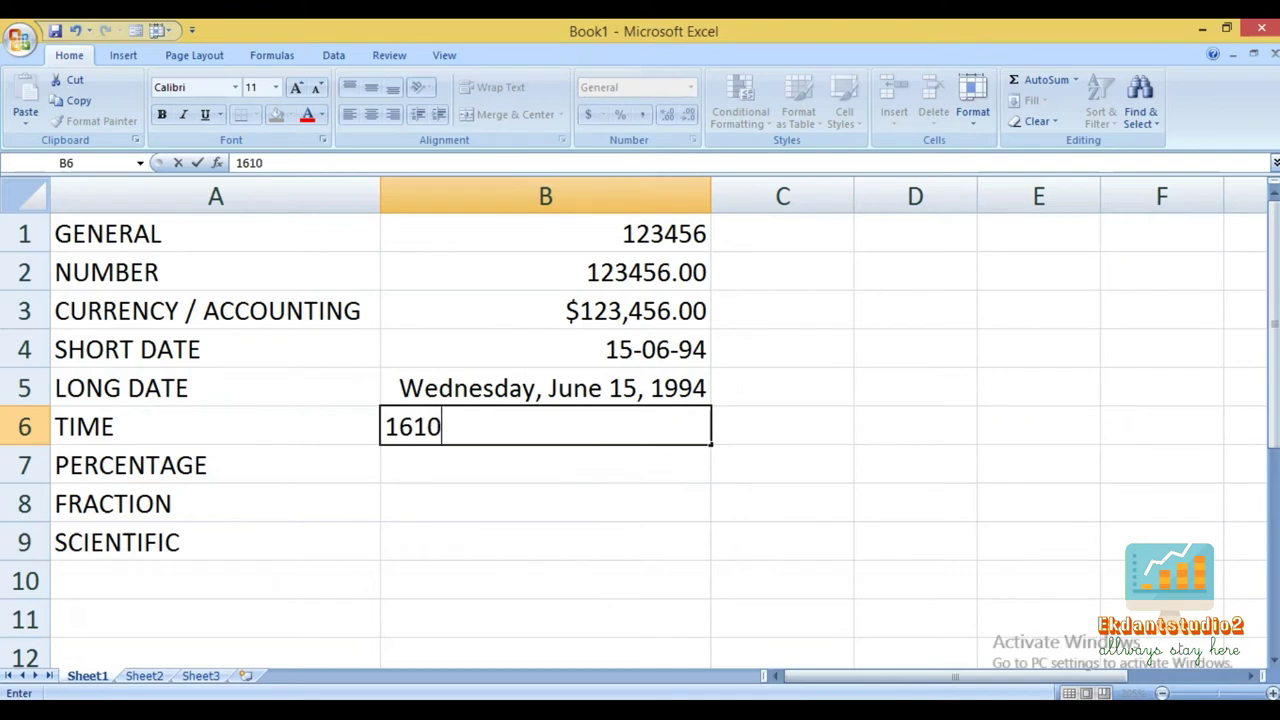
key(Return)
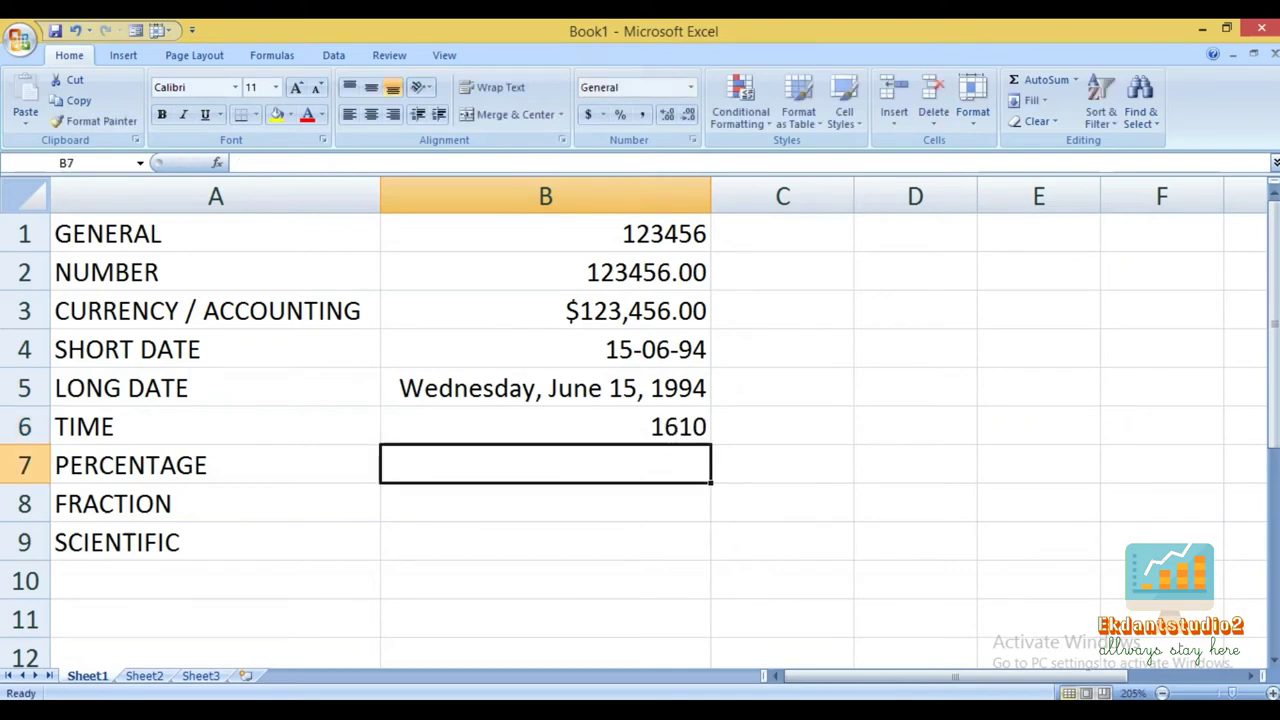
key(Up)
click(690, 87)
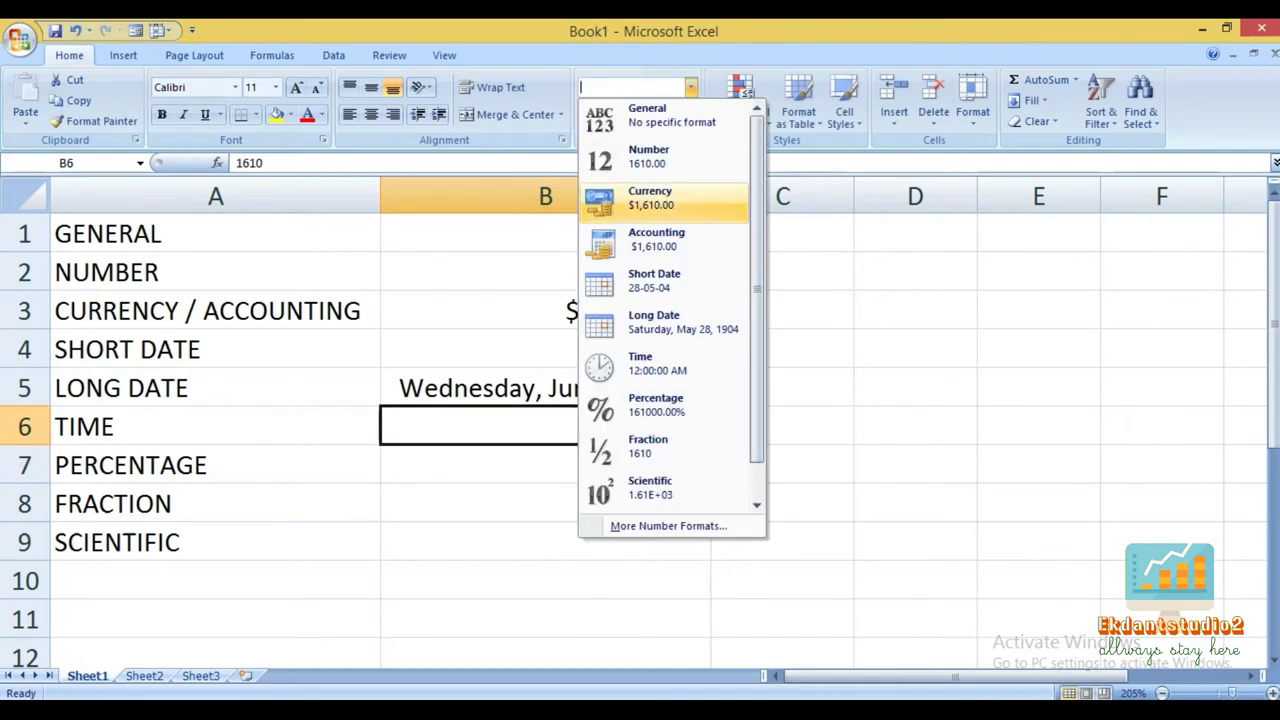
click(660, 367)
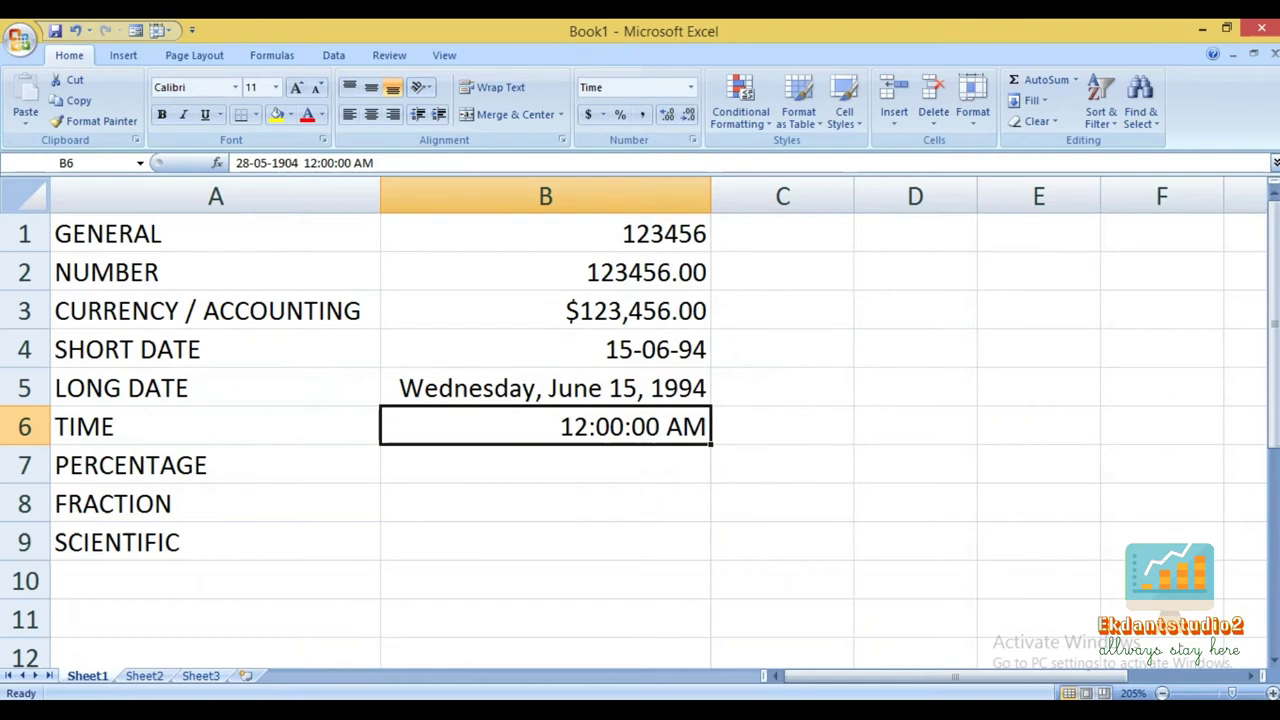
key(Delete)
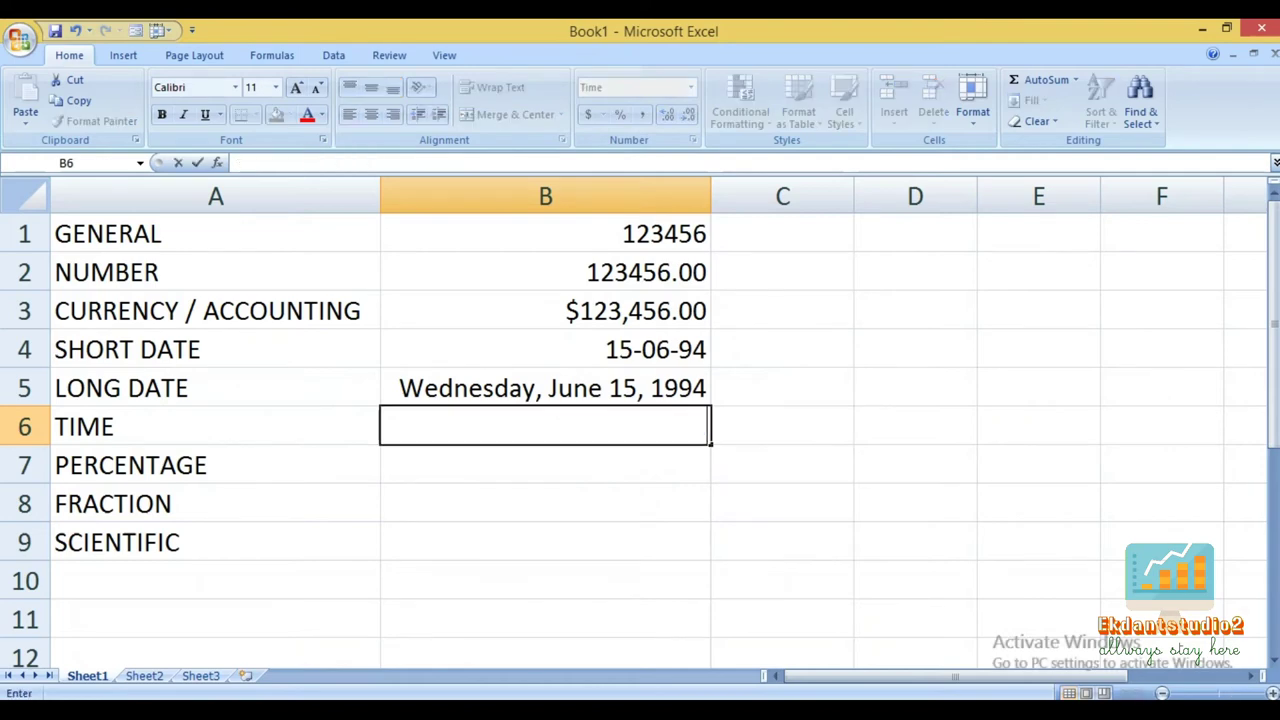
Enter =TIME(15,15,00) in B6, then correct the hour to 9 to show 9:15:00 AM.
text(=)
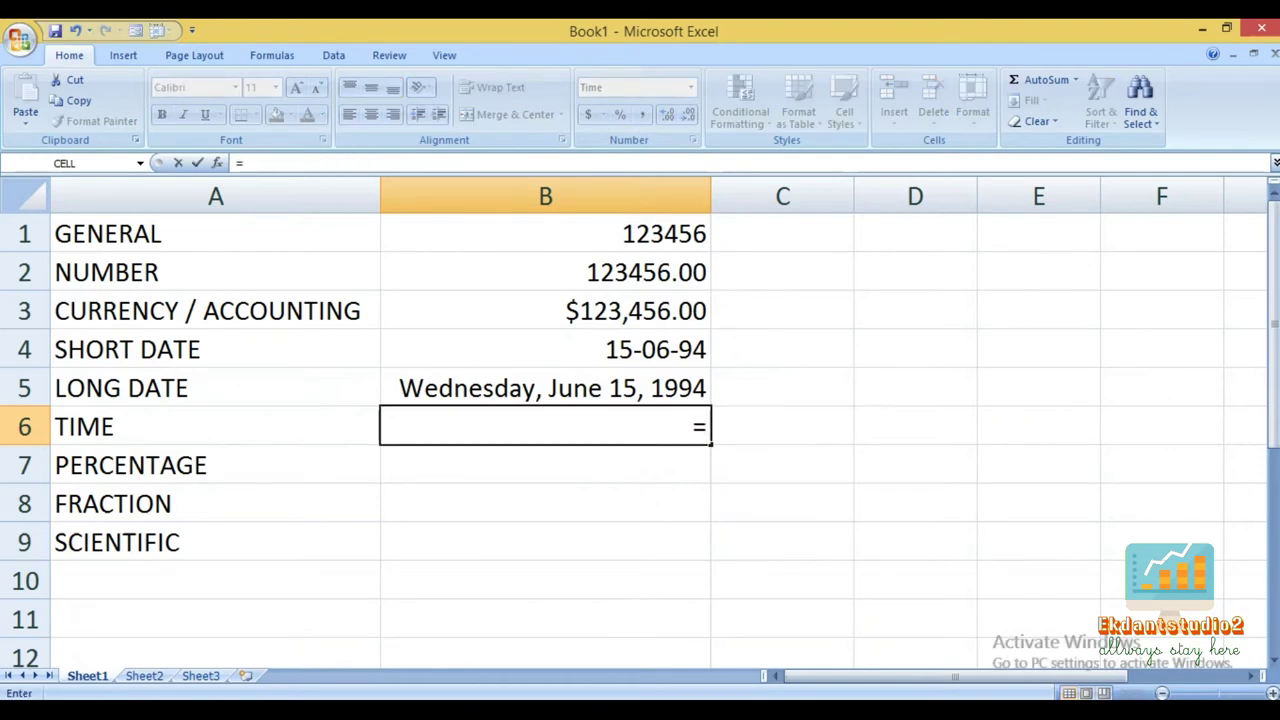
text(T)
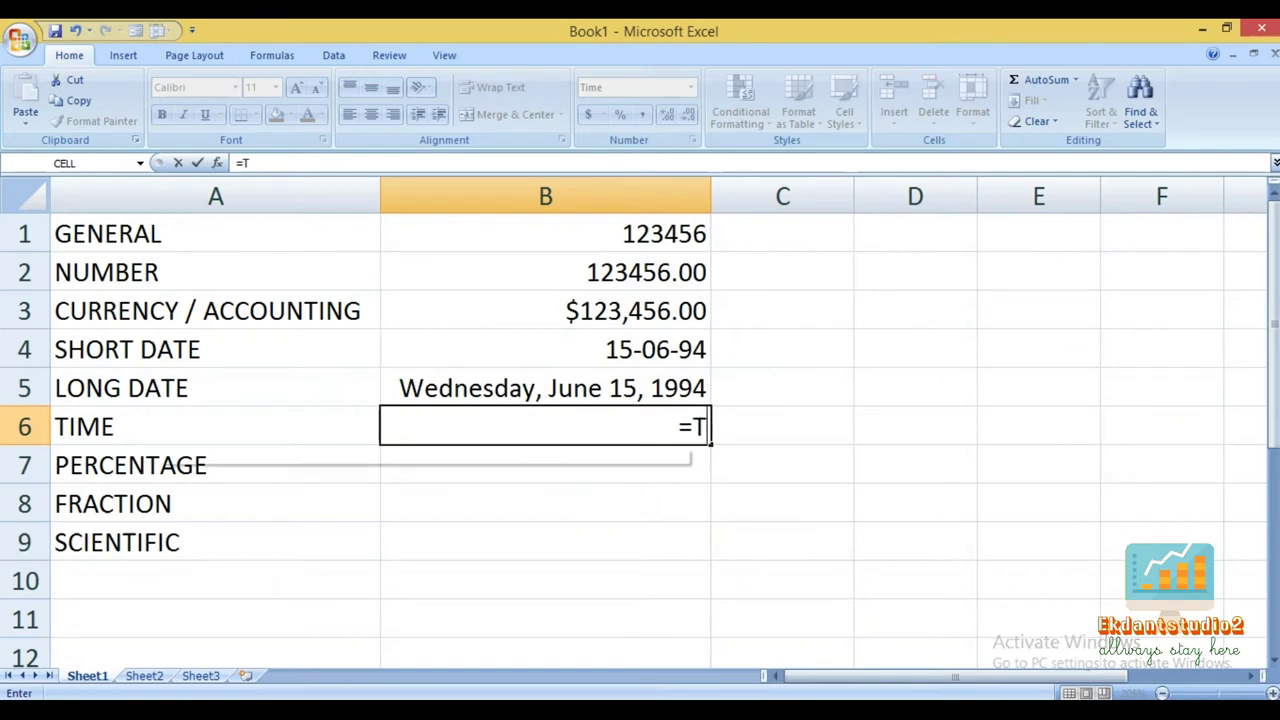
text(IME)
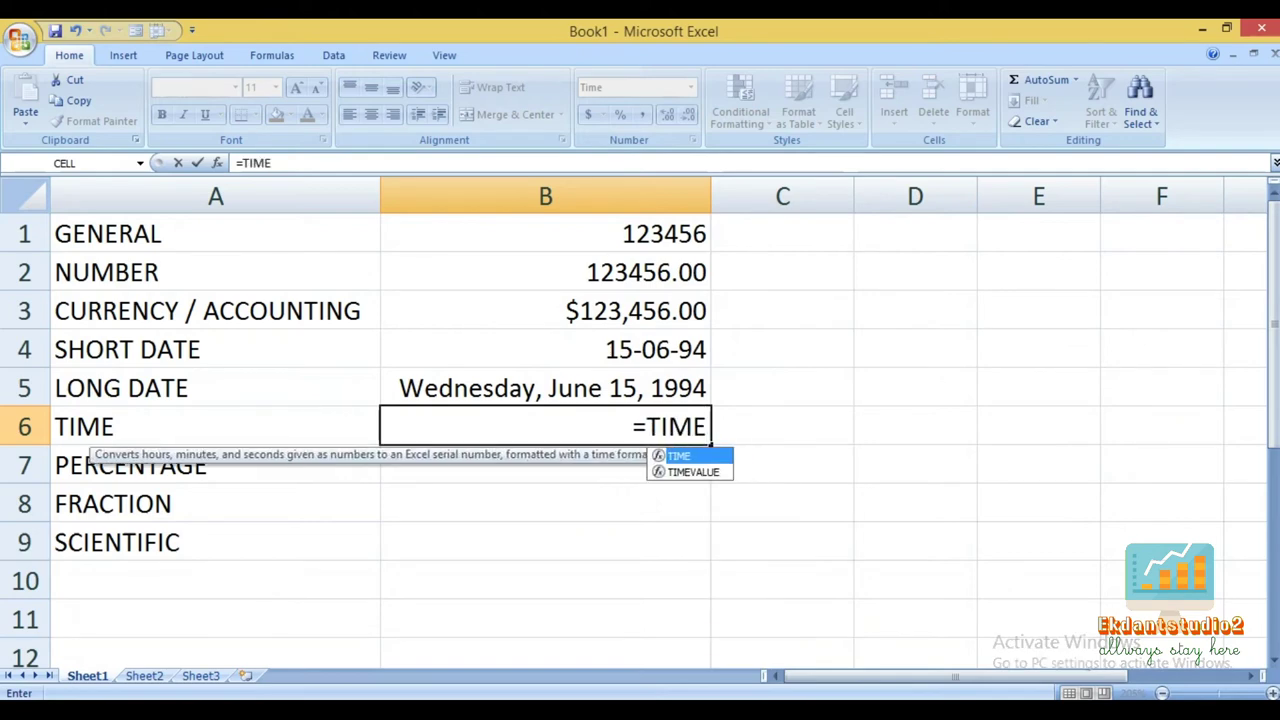
text(()
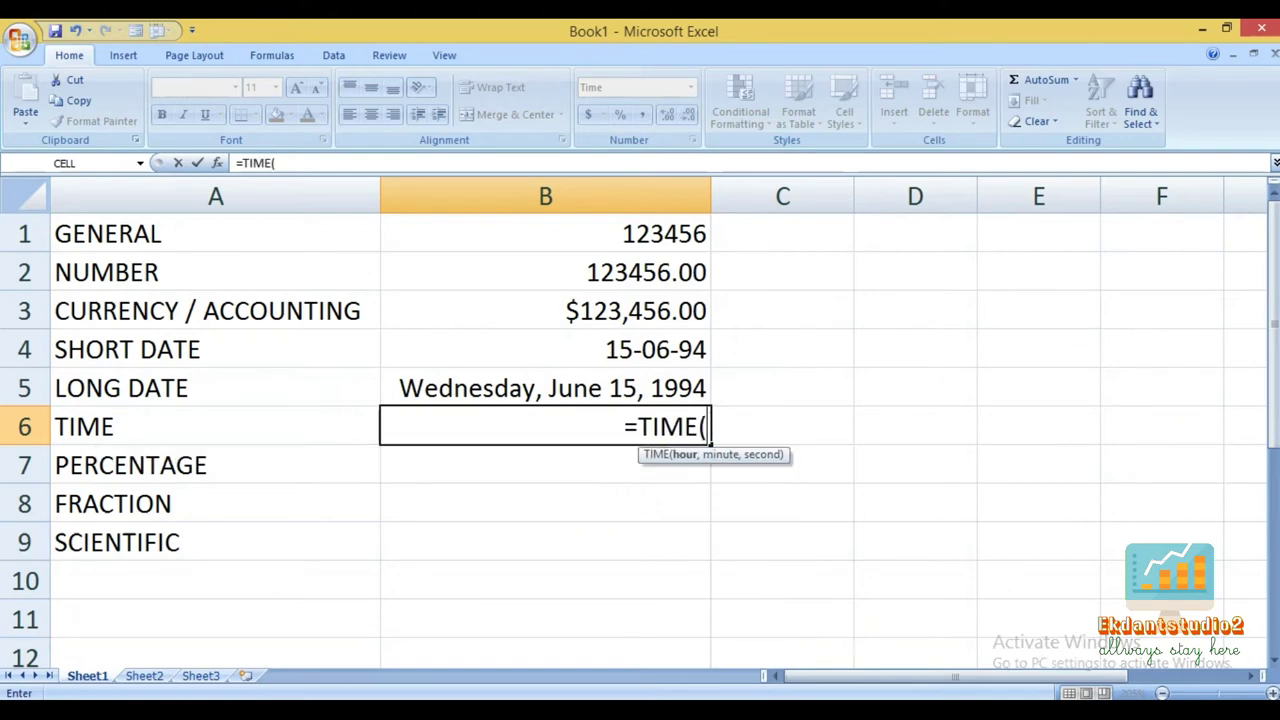
text(15)
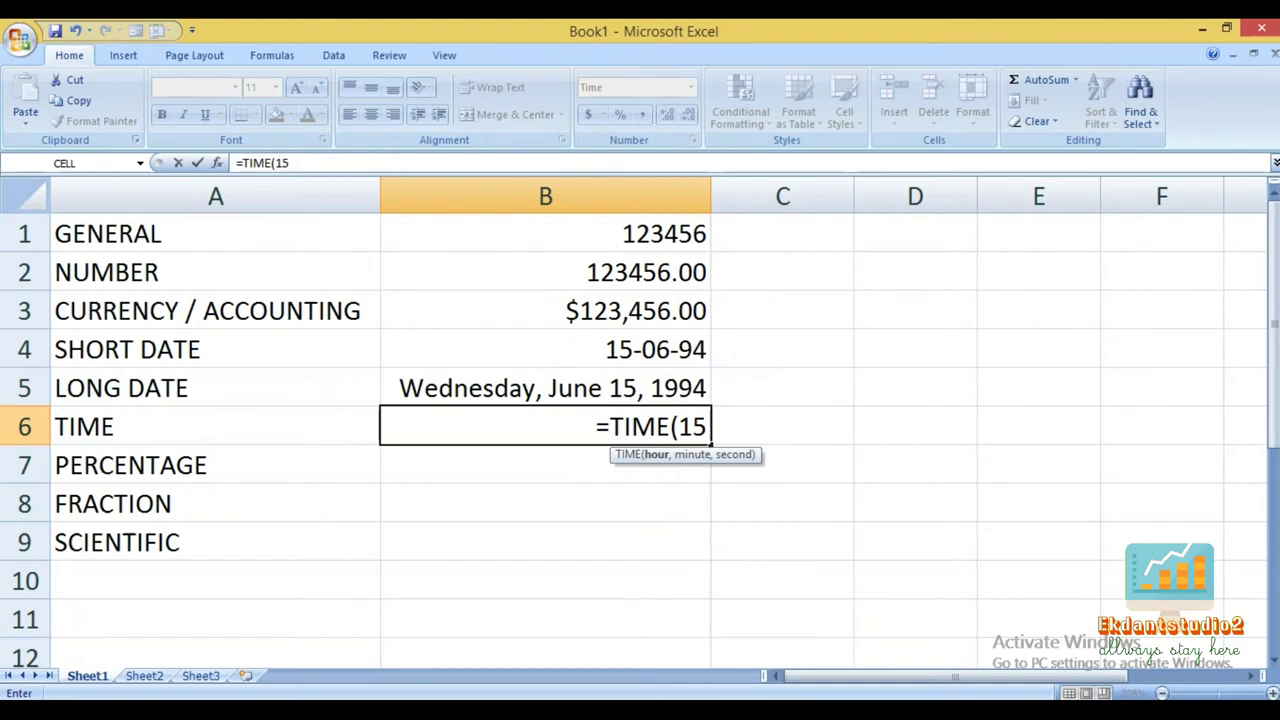
text(,)
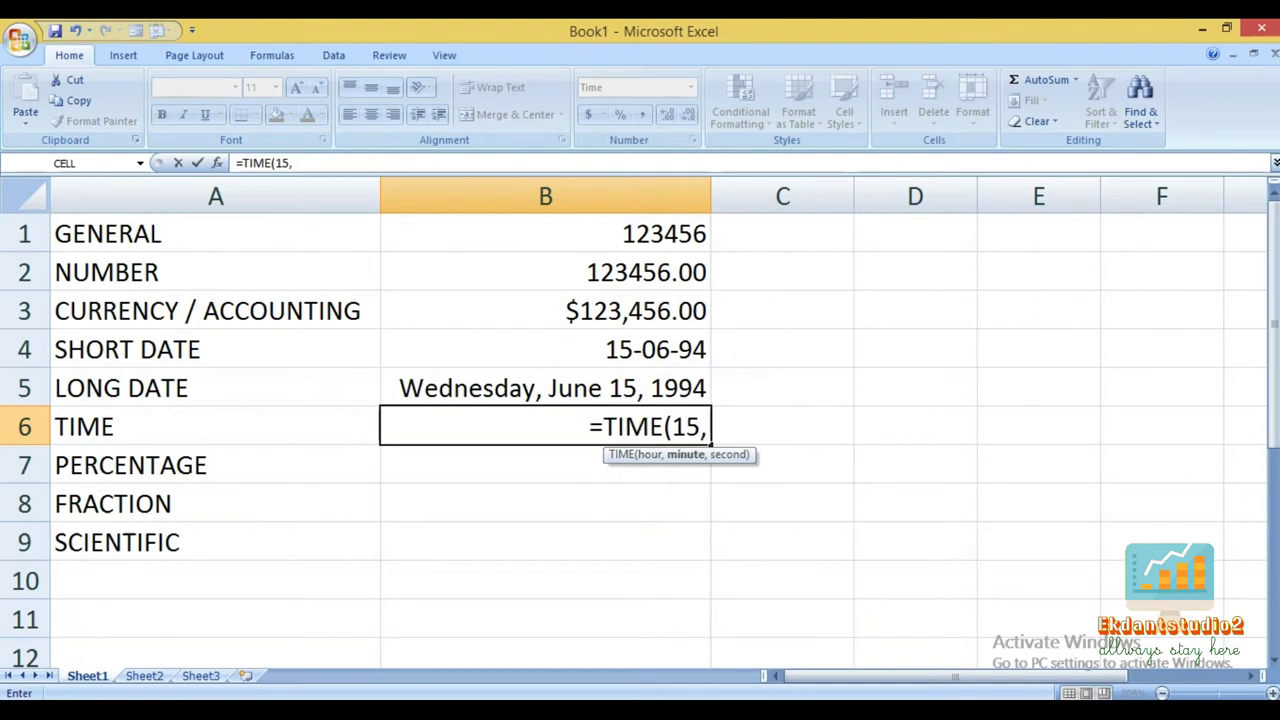
text(15,)
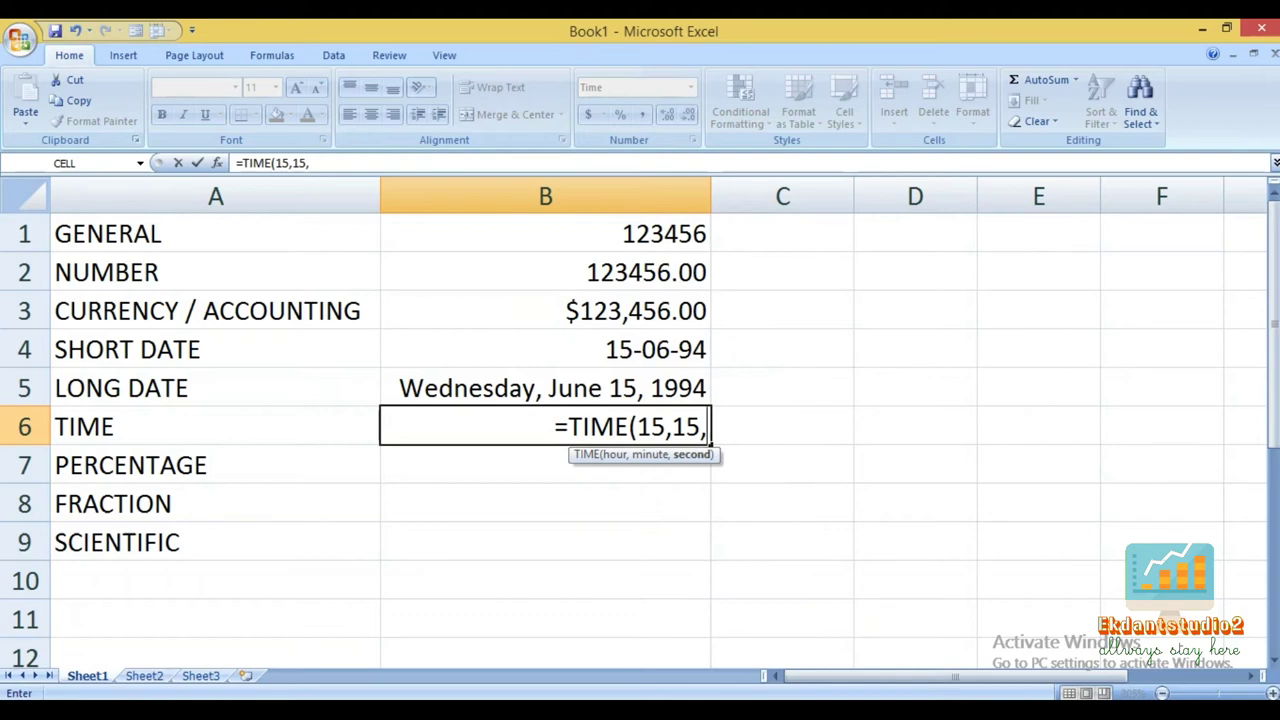
text(00)
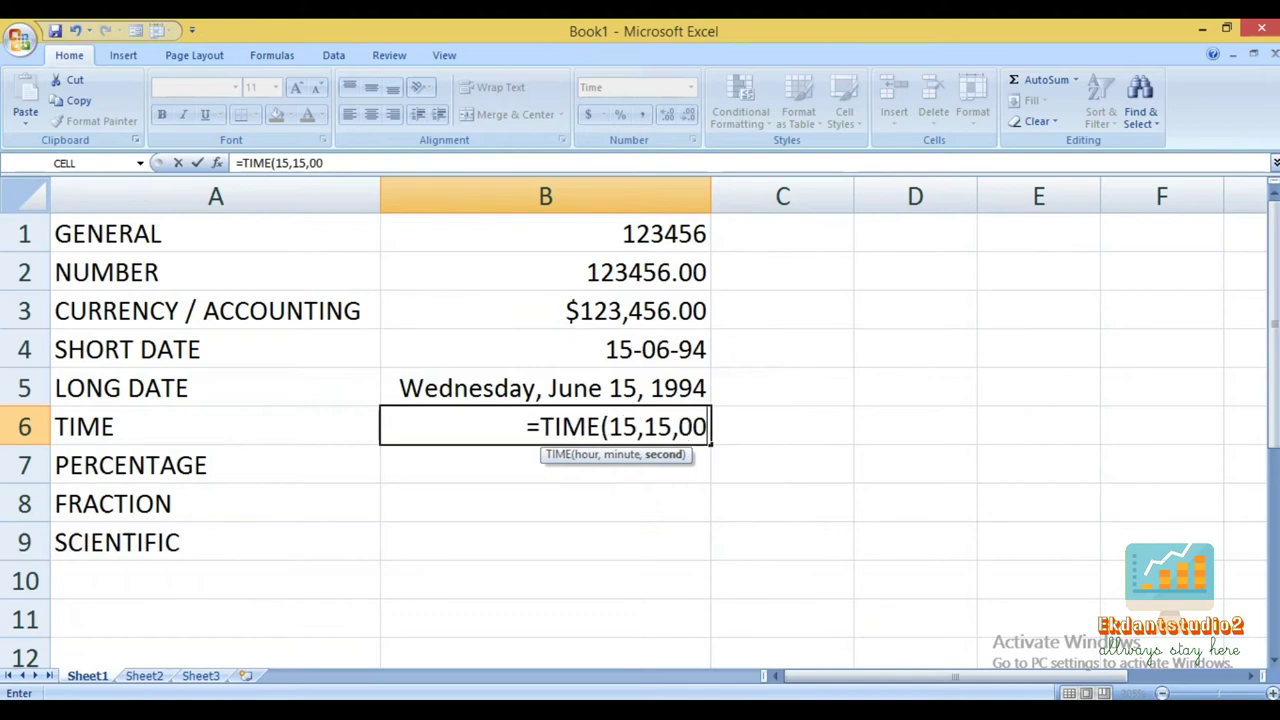
key(Left)
key(Right)
key(F2)
key(Left)
key(Left)
key(Left)
key(Left)
key(Left)
key(Left)
key(BackSpace)
key(BackSpace)
text(9)
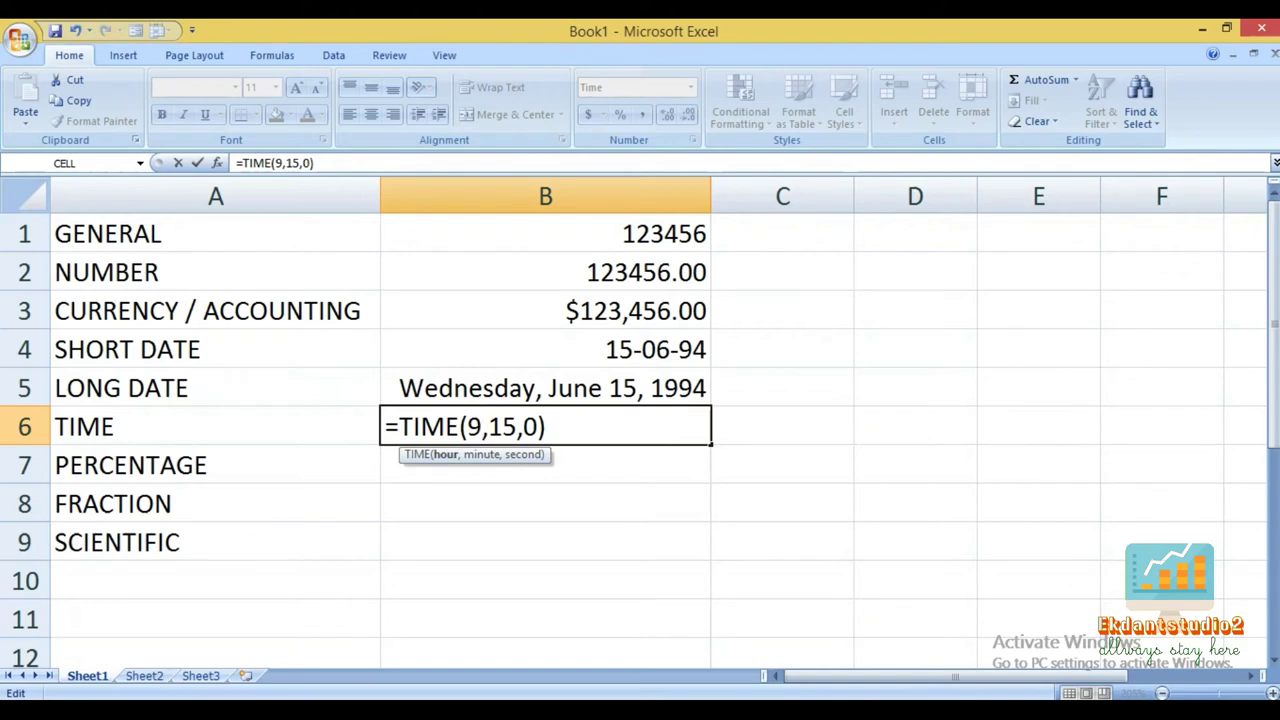
key(Return)
click(545, 426)
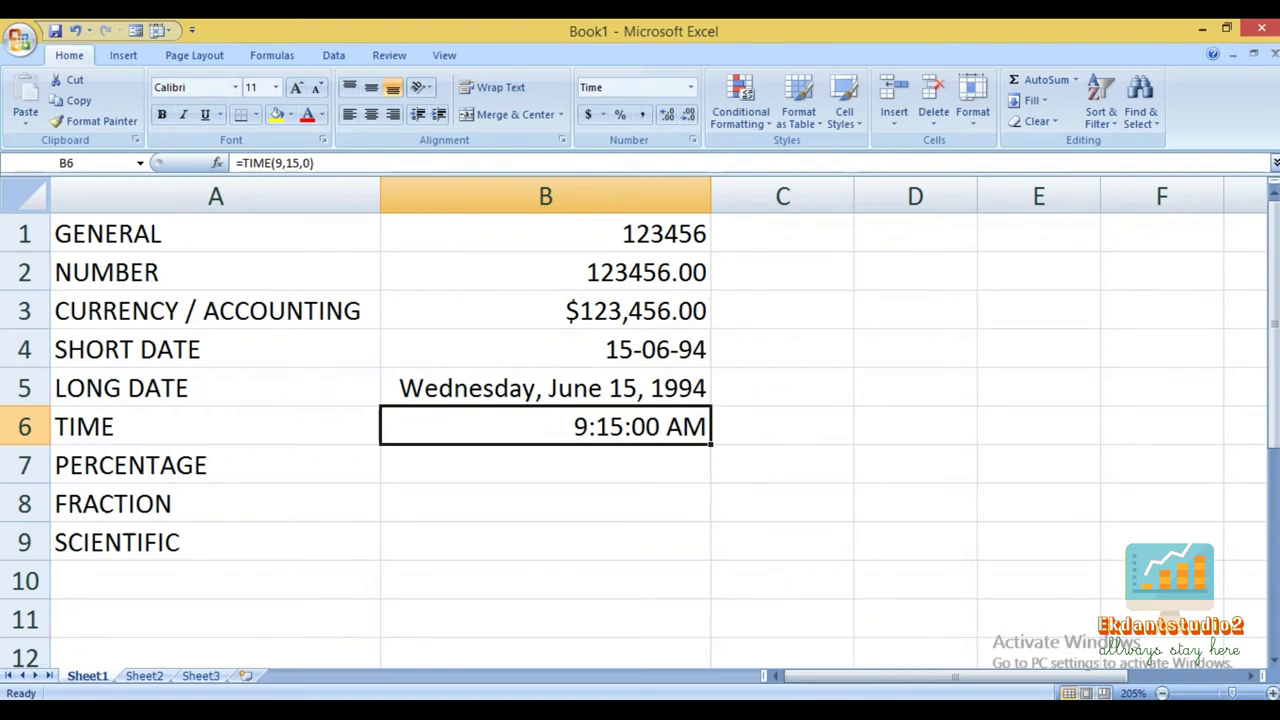
Compare the Time and date-time styles in Format Cells for the B6 time.
right_click(680, 426)
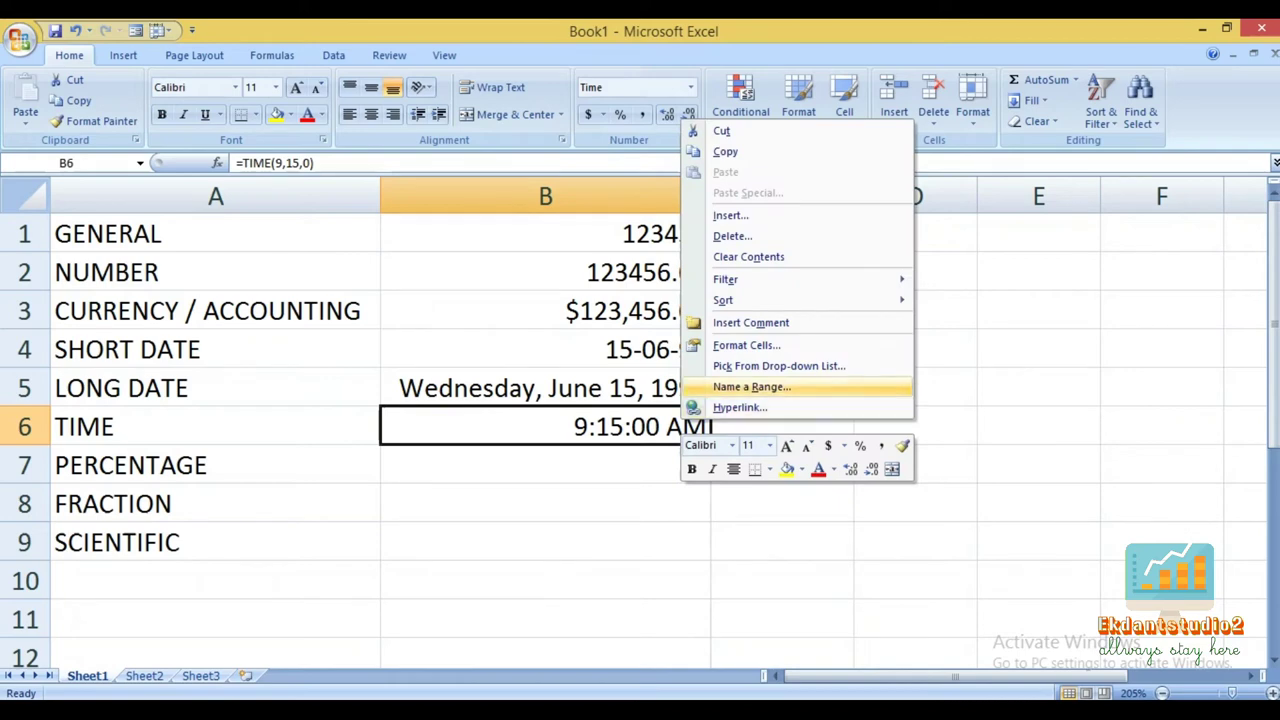
click(746, 345)
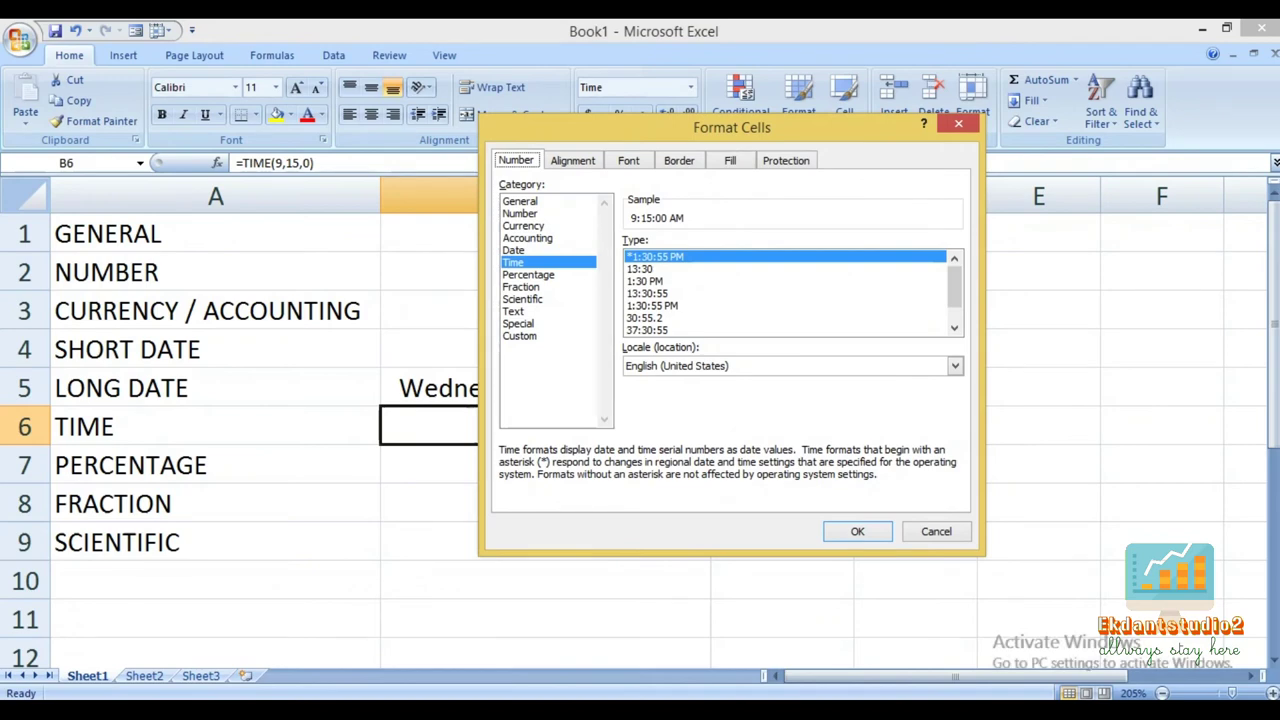
click(640, 269)
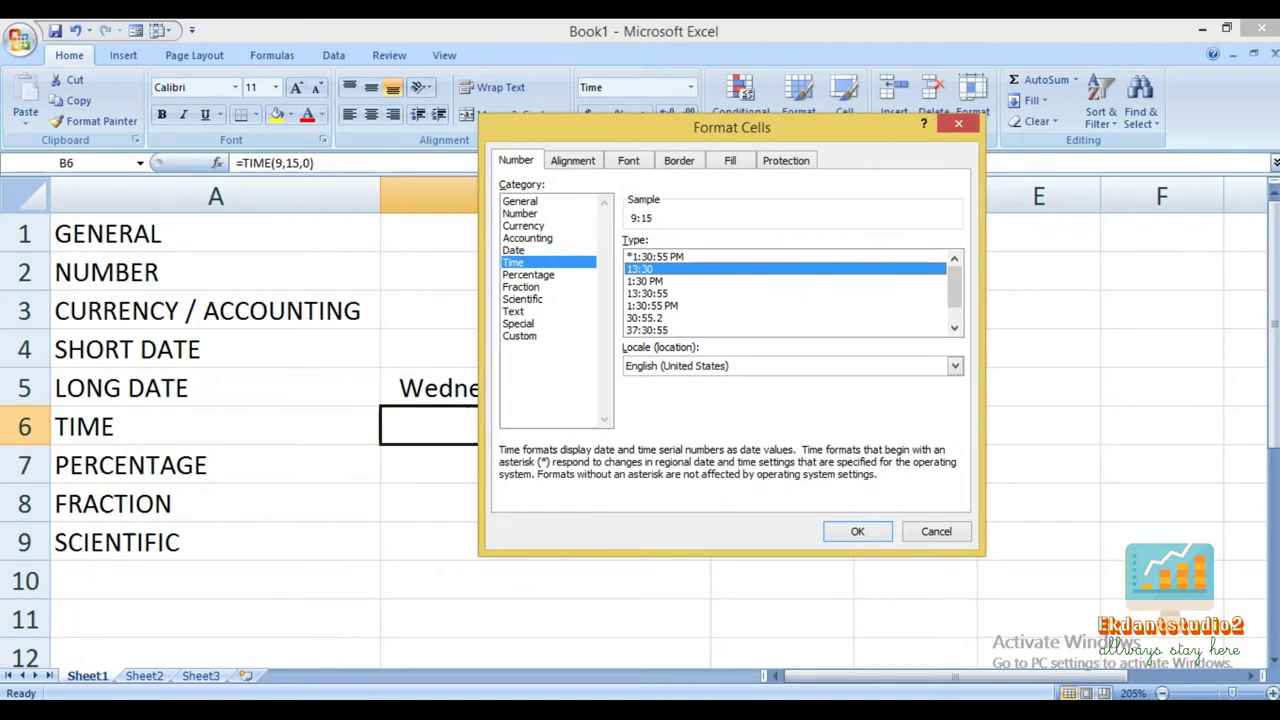
click(645, 281)
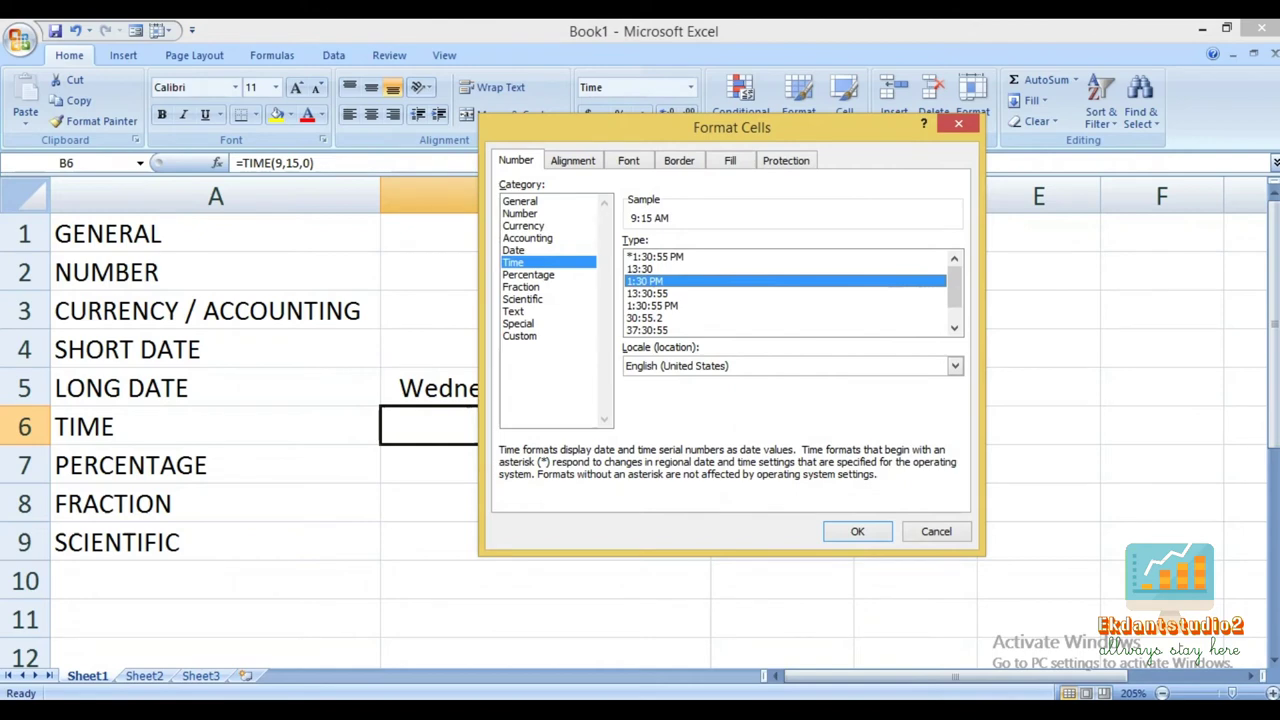
click(647, 293)
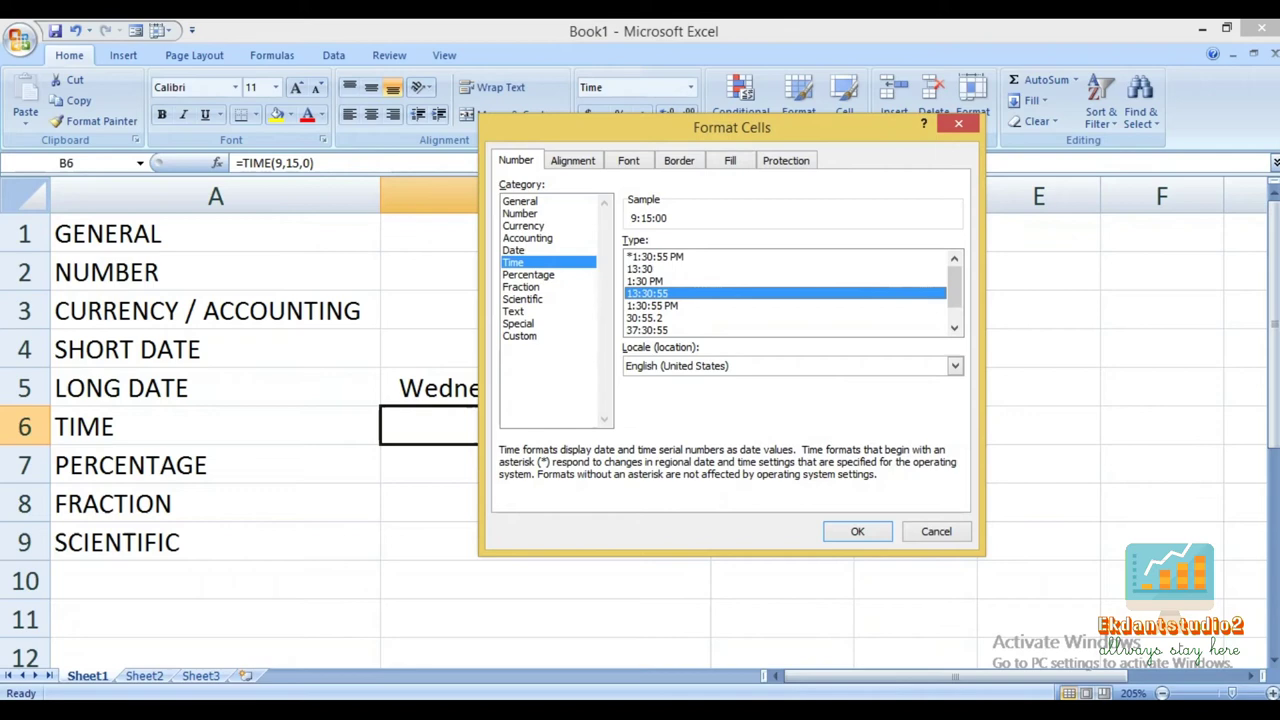
click(652, 305)
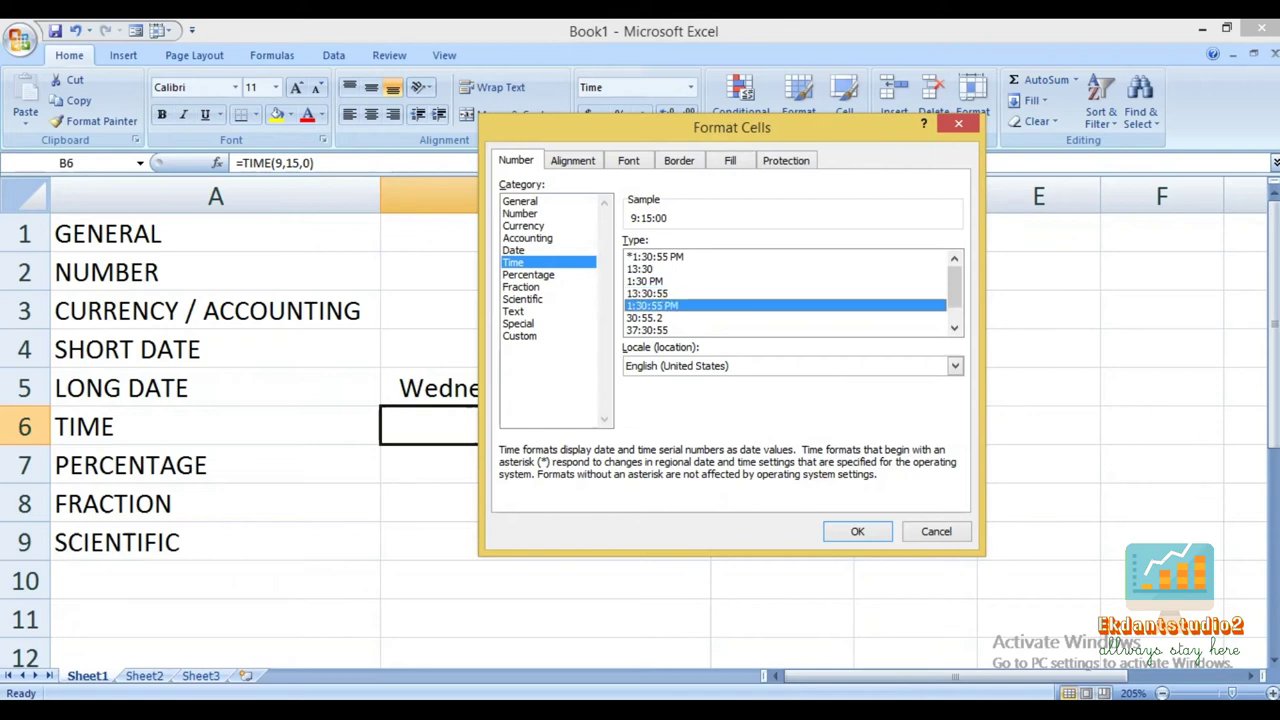
click(645, 317)
key(Down)
scroll(785, 292, down, 1)
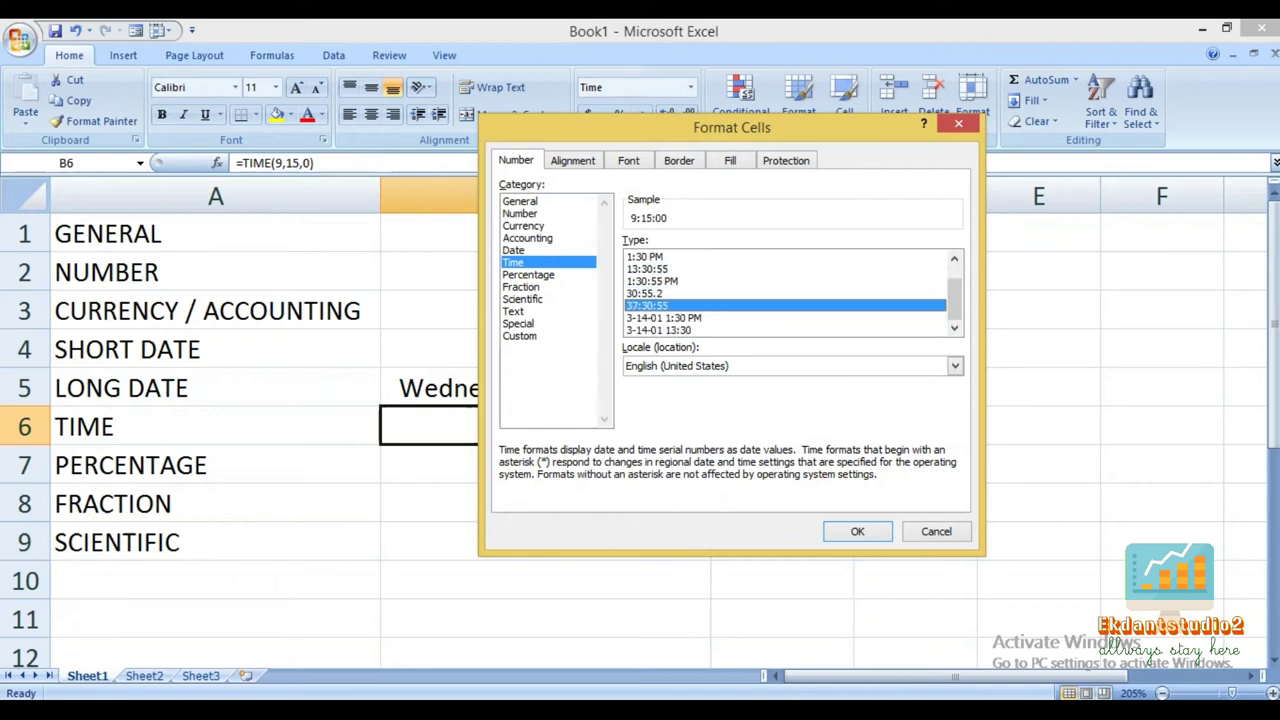
click(663, 317)
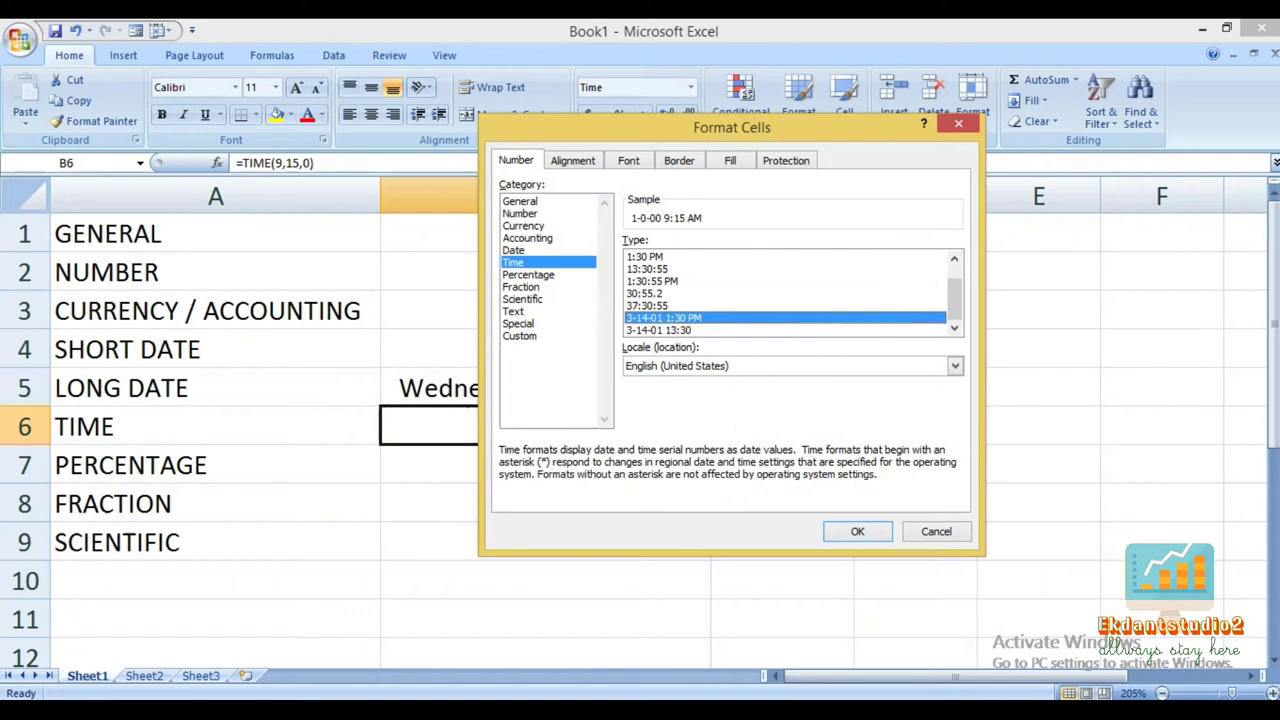
Apply the 24-hour 13:30 time format to B6, then narrow column B.
key(Down)
scroll(785, 292, up, 1)
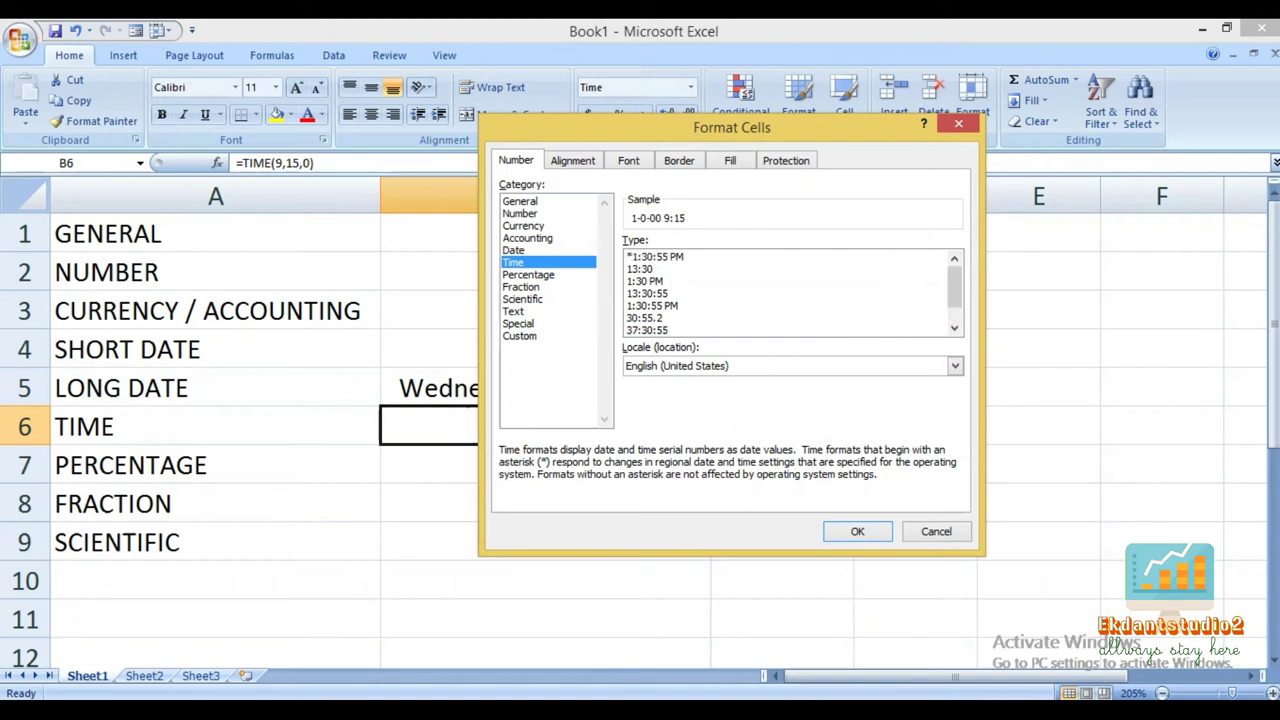
click(655, 256)
click(640, 269)
key(Down)
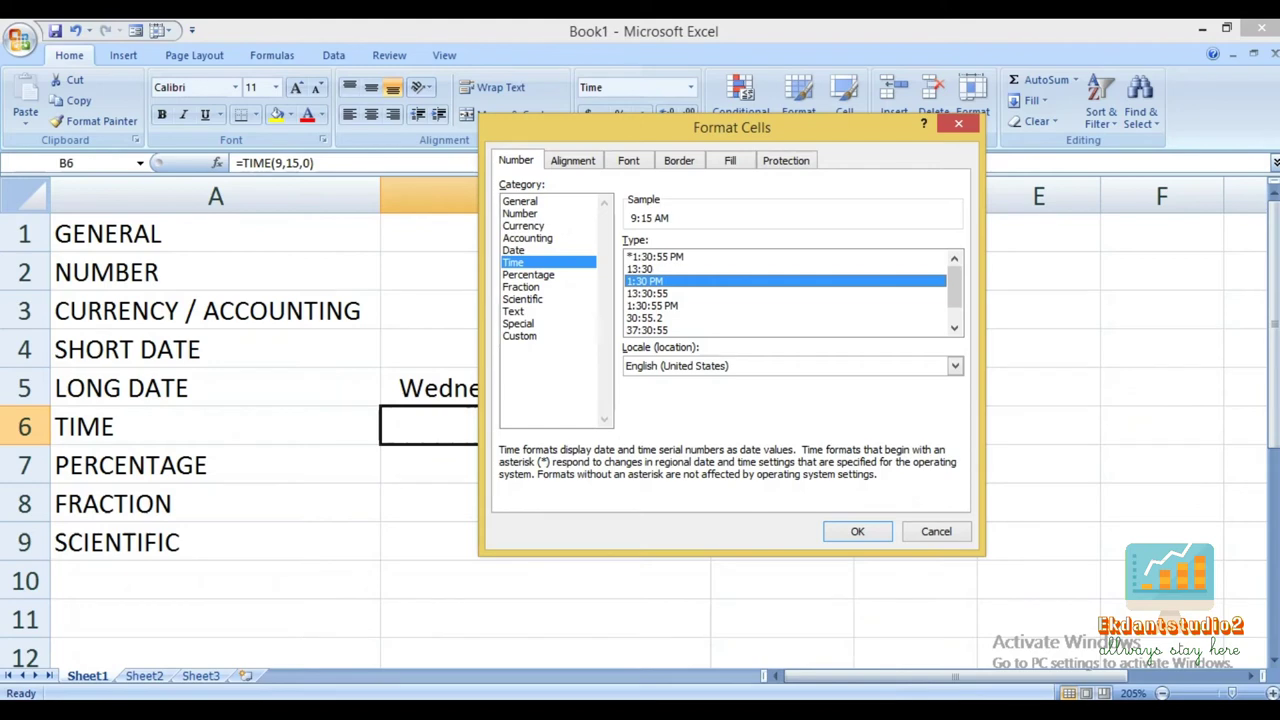
key(Up)
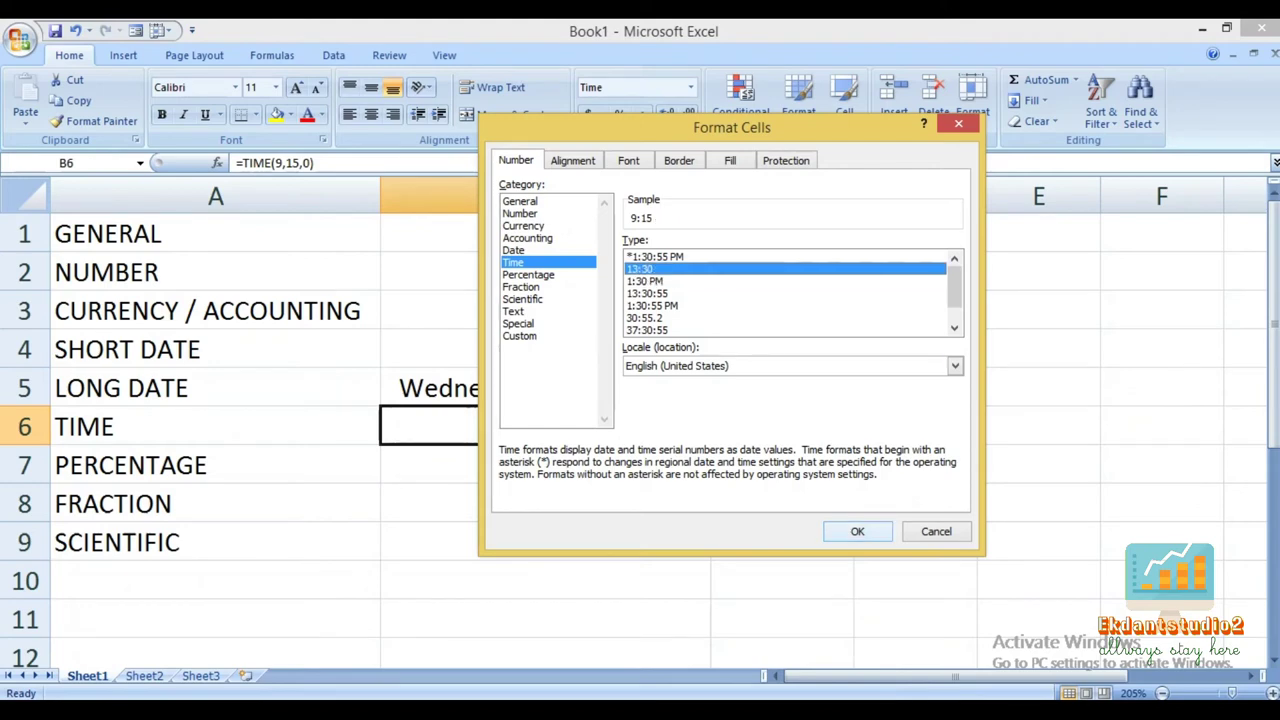
click(857, 531)
click(545, 465)
mouse_move(711, 196)
mouse_down()
mouse_move(620, 196)
mouse_move(693, 196)
mouse_up()
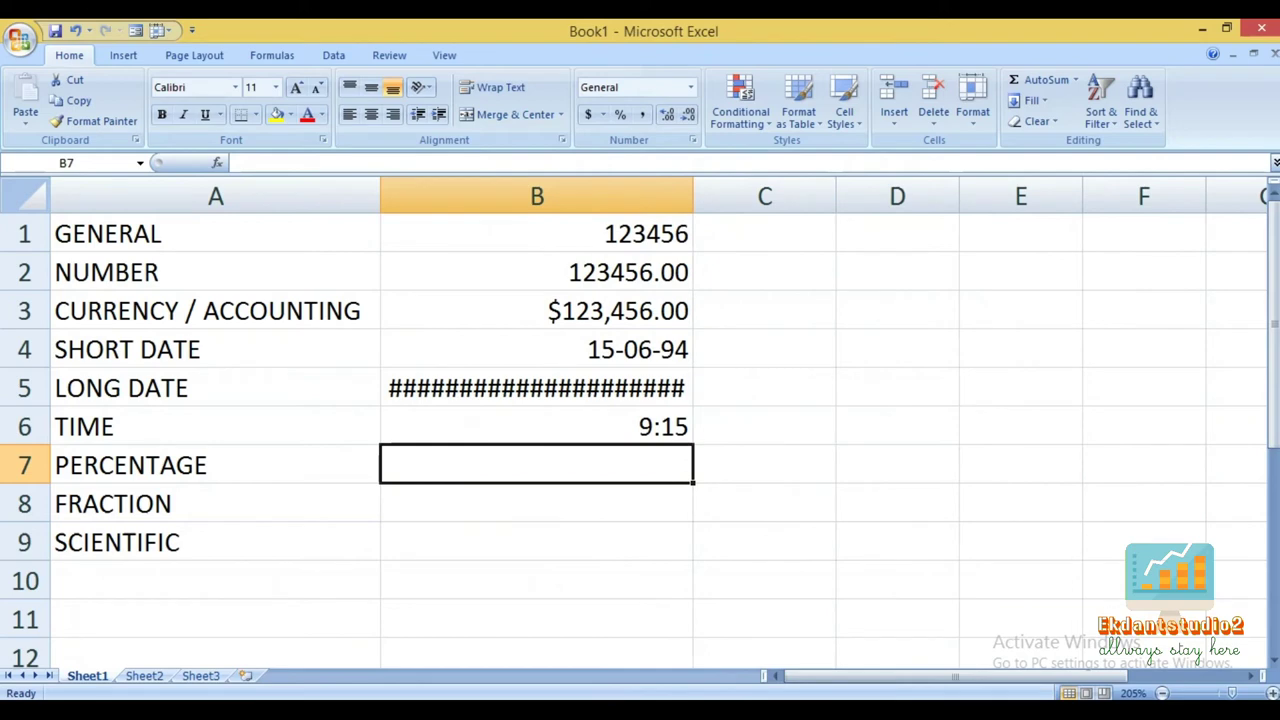
Refit column B to its contents, then enter 60 in B7 and 0.60 in C7.
double_click(693, 196)
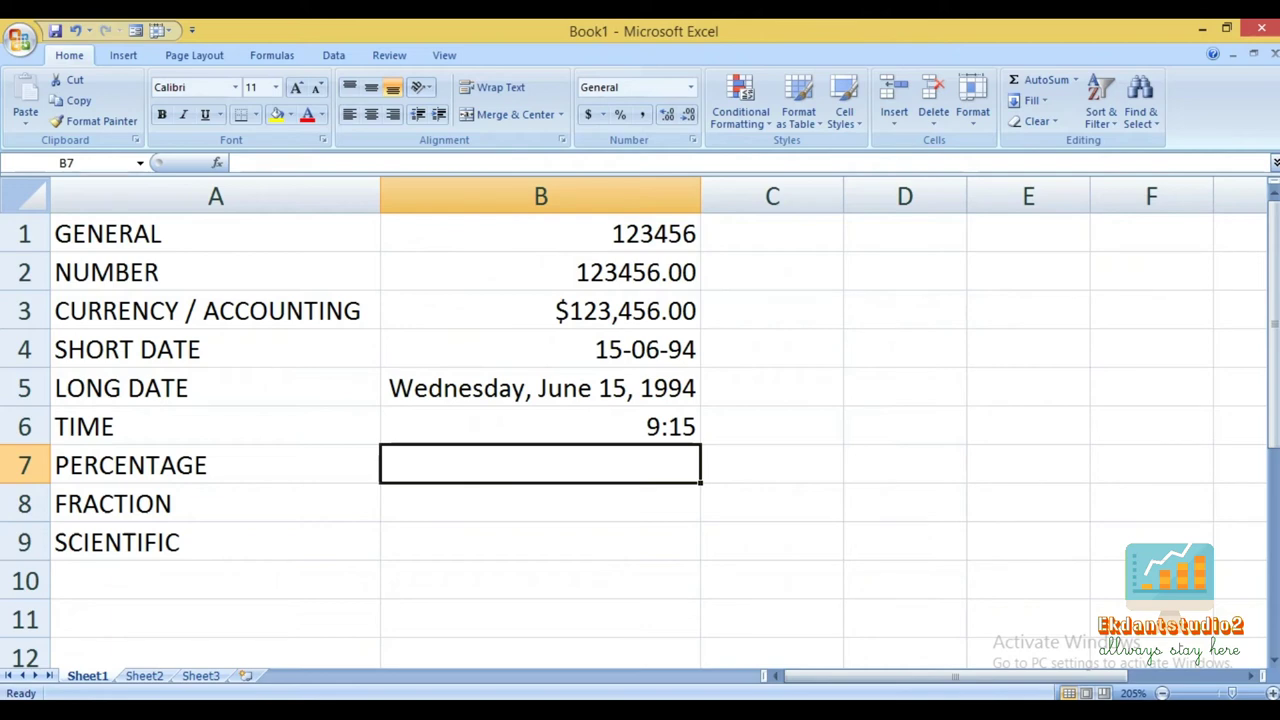
text(60)
key(Return)
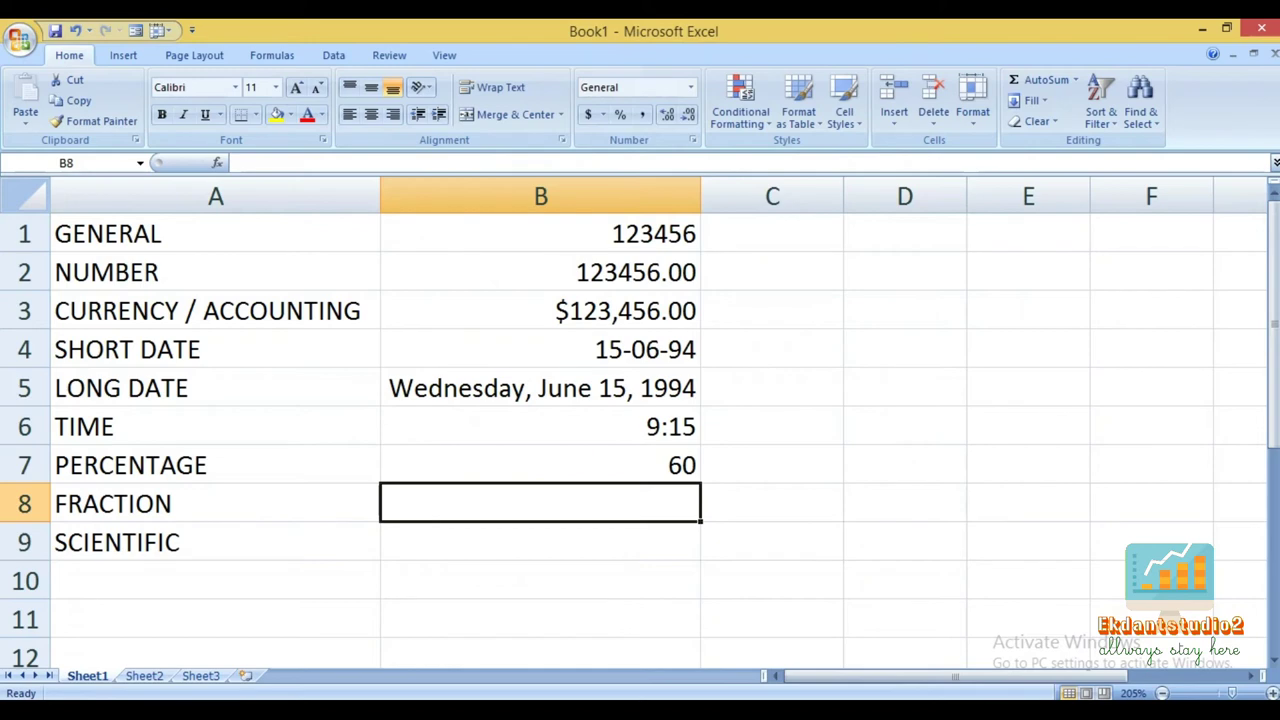
click(772, 464)
text(0.60)
key(Return)
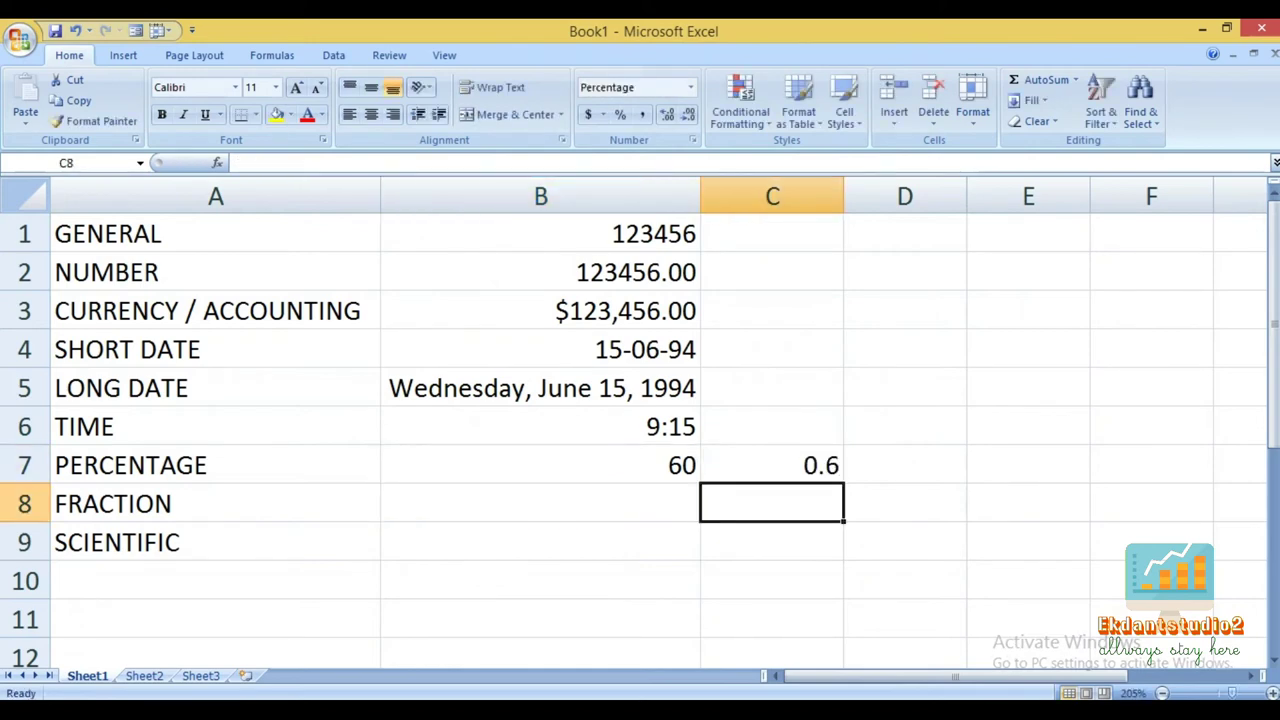
Format B7 and C7 as Percentage, then clear the trial value from C7.
click(540, 464)
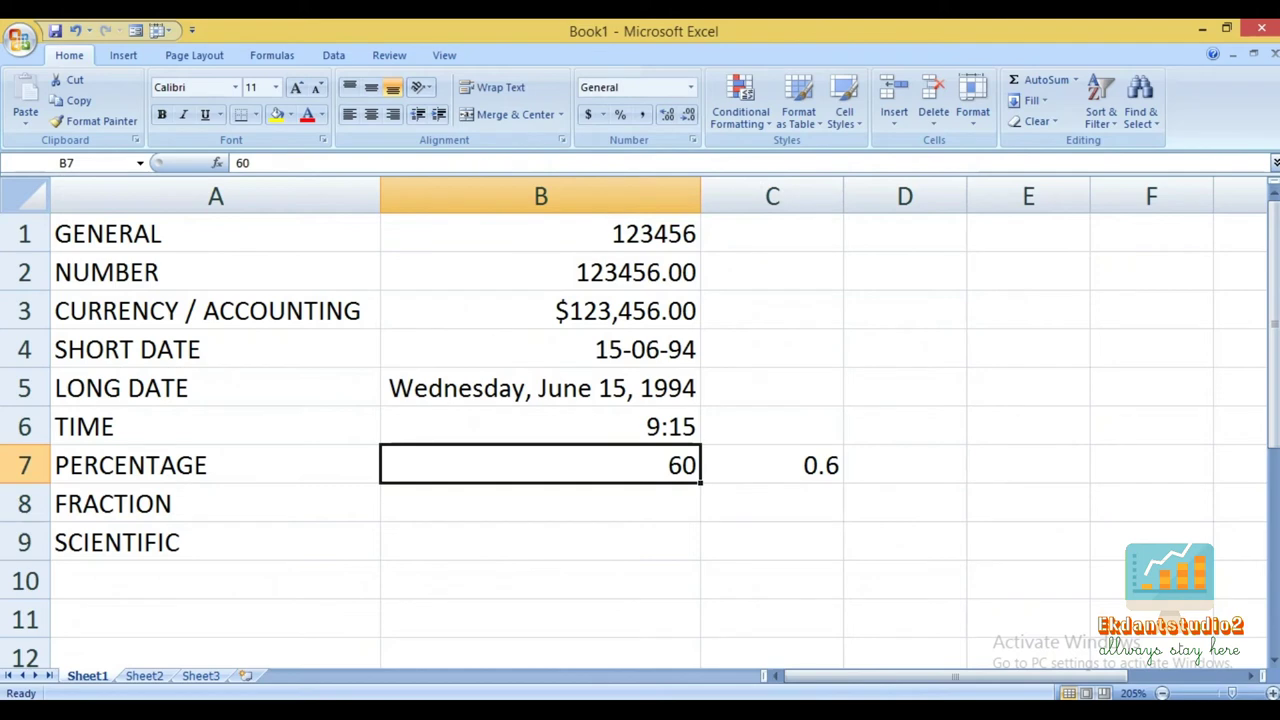
click(690, 87)
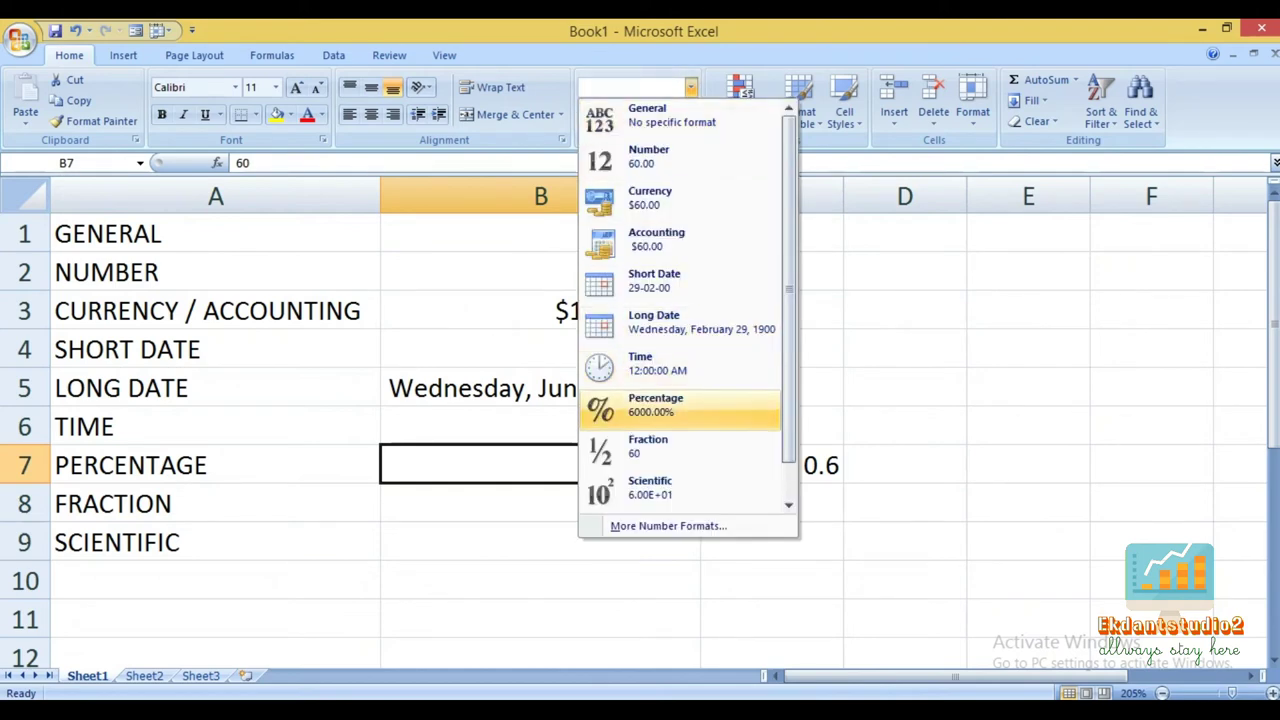
click(656, 404)
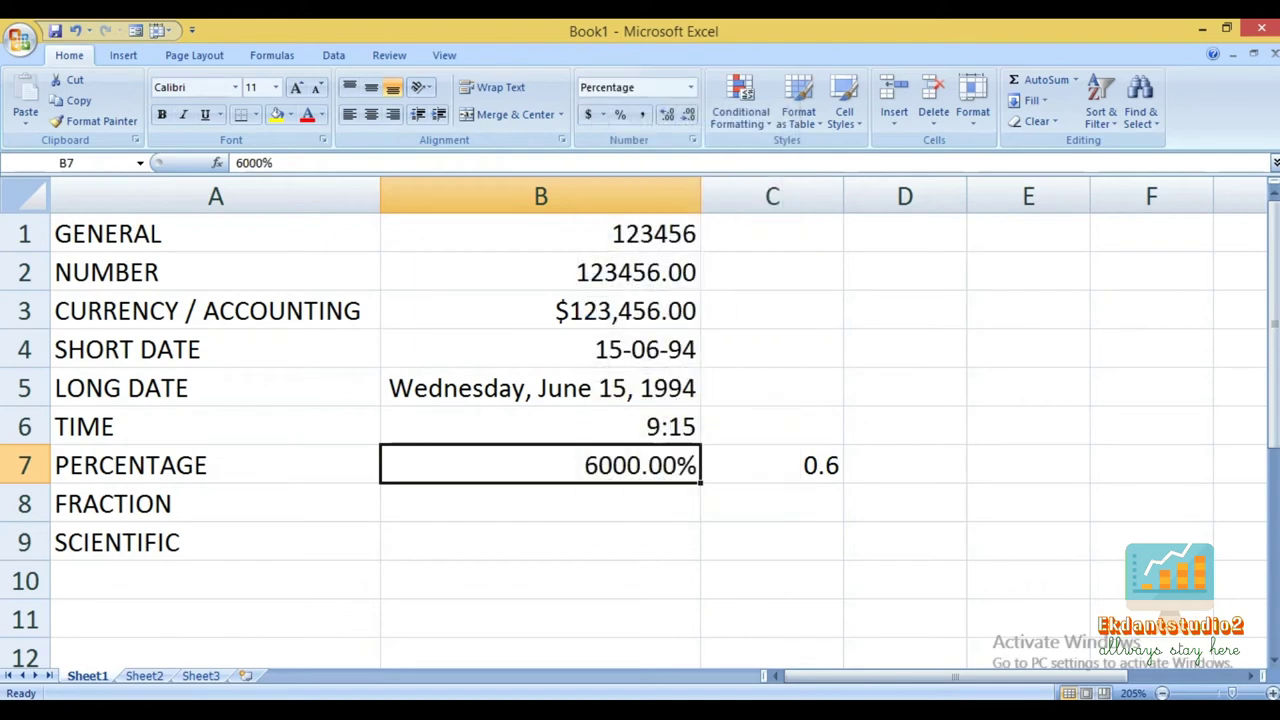
click(772, 465)
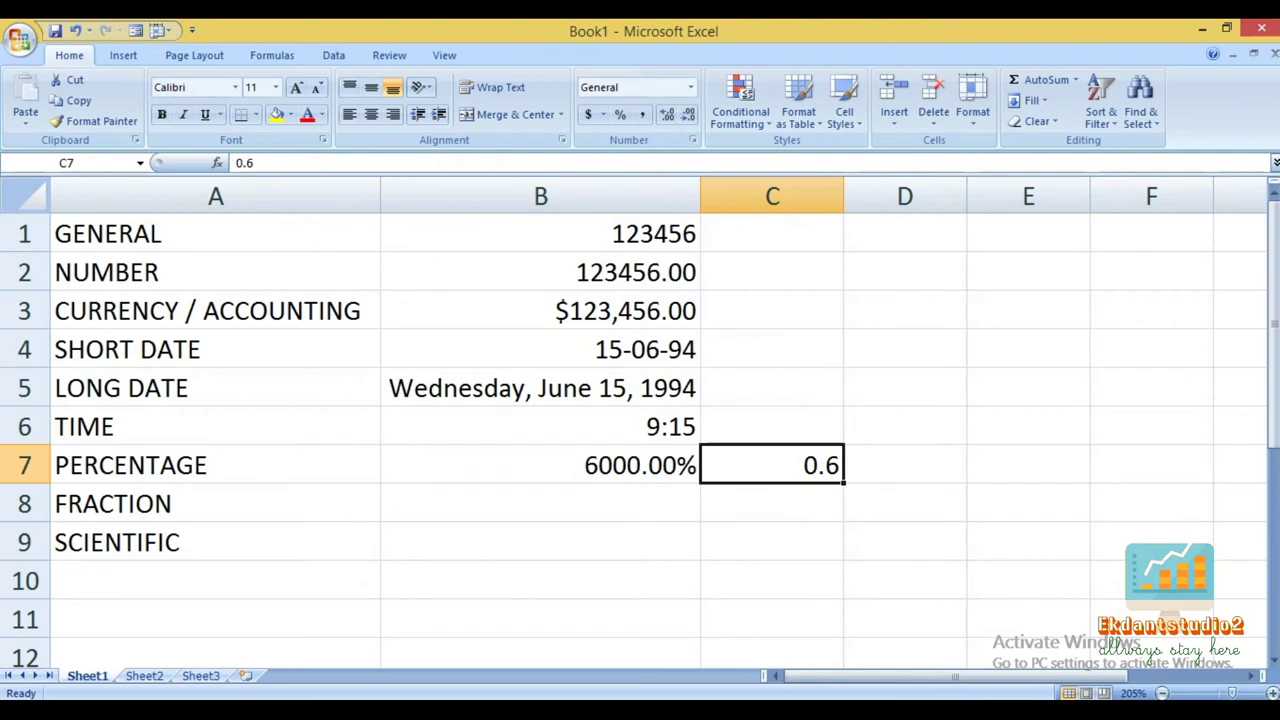
click(690, 87)
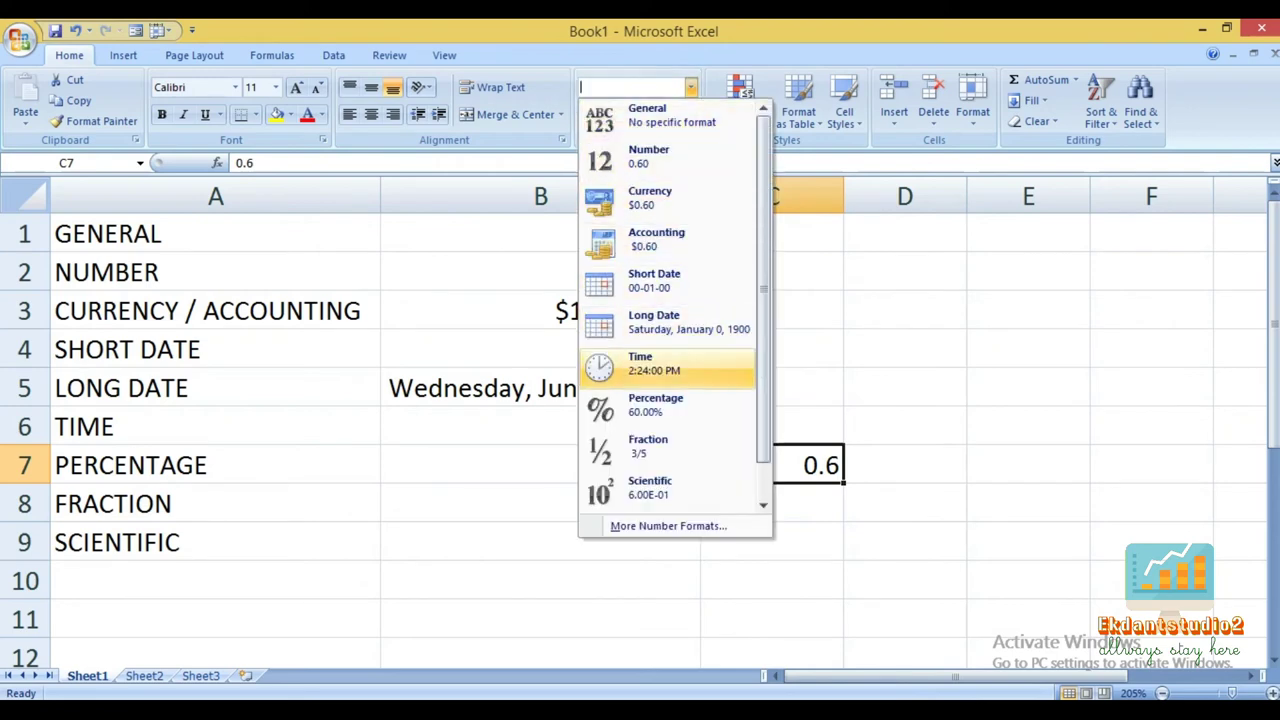
click(656, 404)
click(904, 465)
click(772, 465)
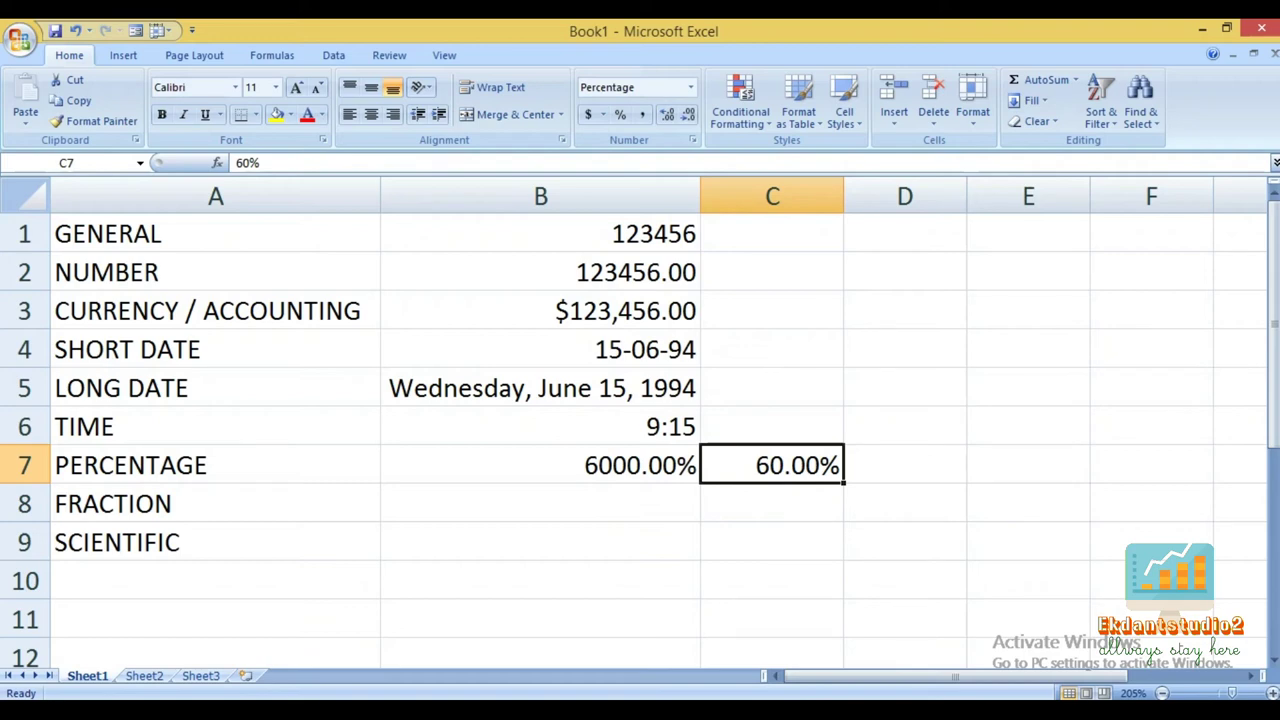
key(Delete)
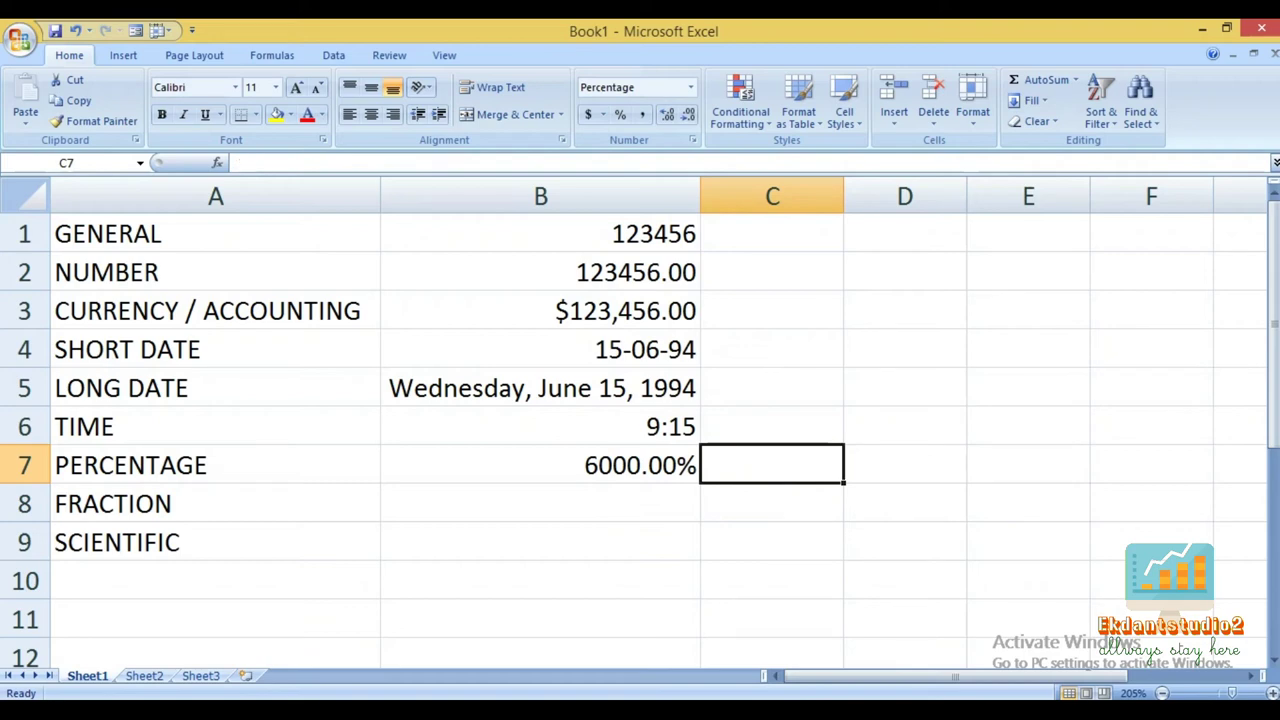
click(540, 465)
Re-enter 0.6 in B7 so it reads as a percentage.
key(BackSpace)
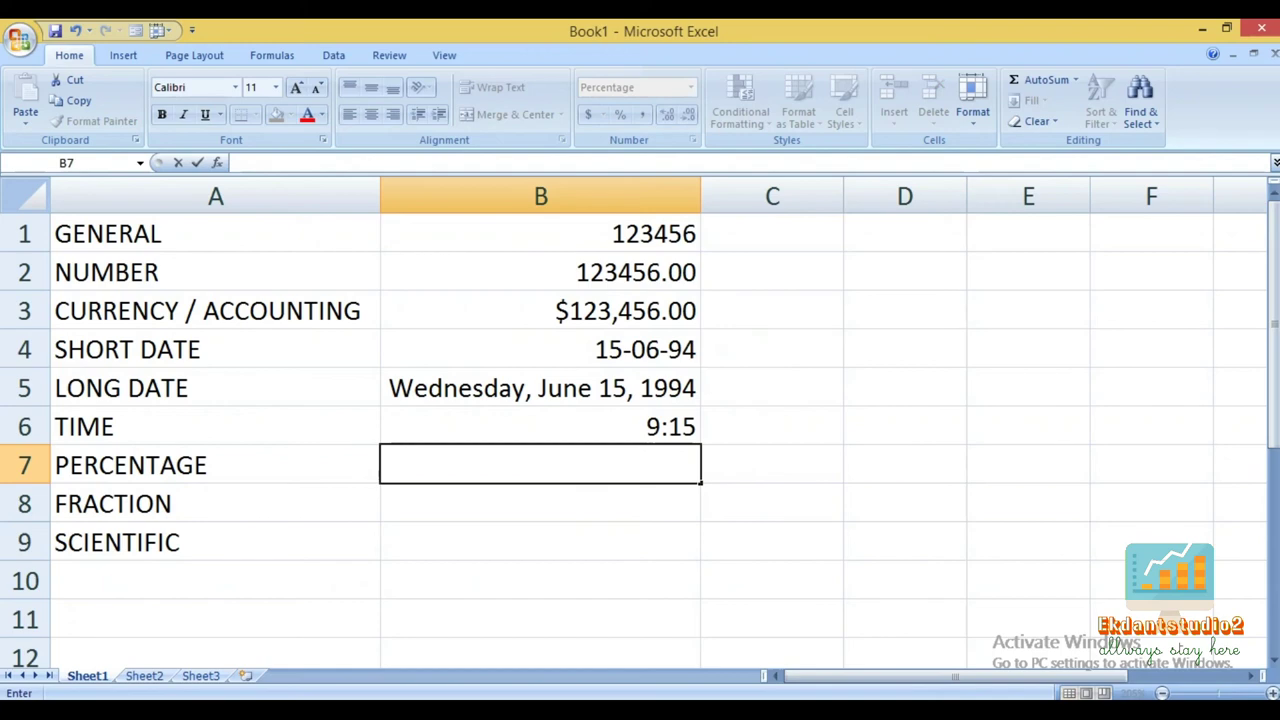
text(0.6)
key(Return)
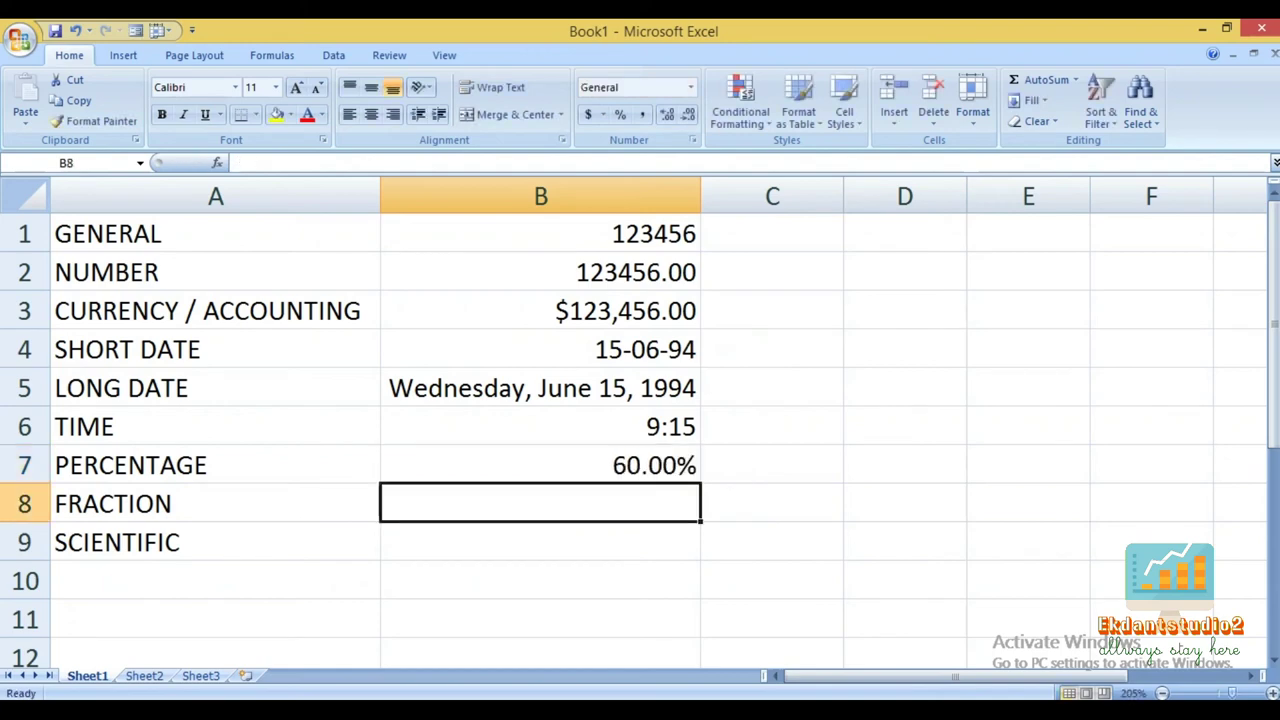
click(540, 465)
Set B7's Percentage format to 2 decimal places, showing 60.00%.
right_click(684, 465)
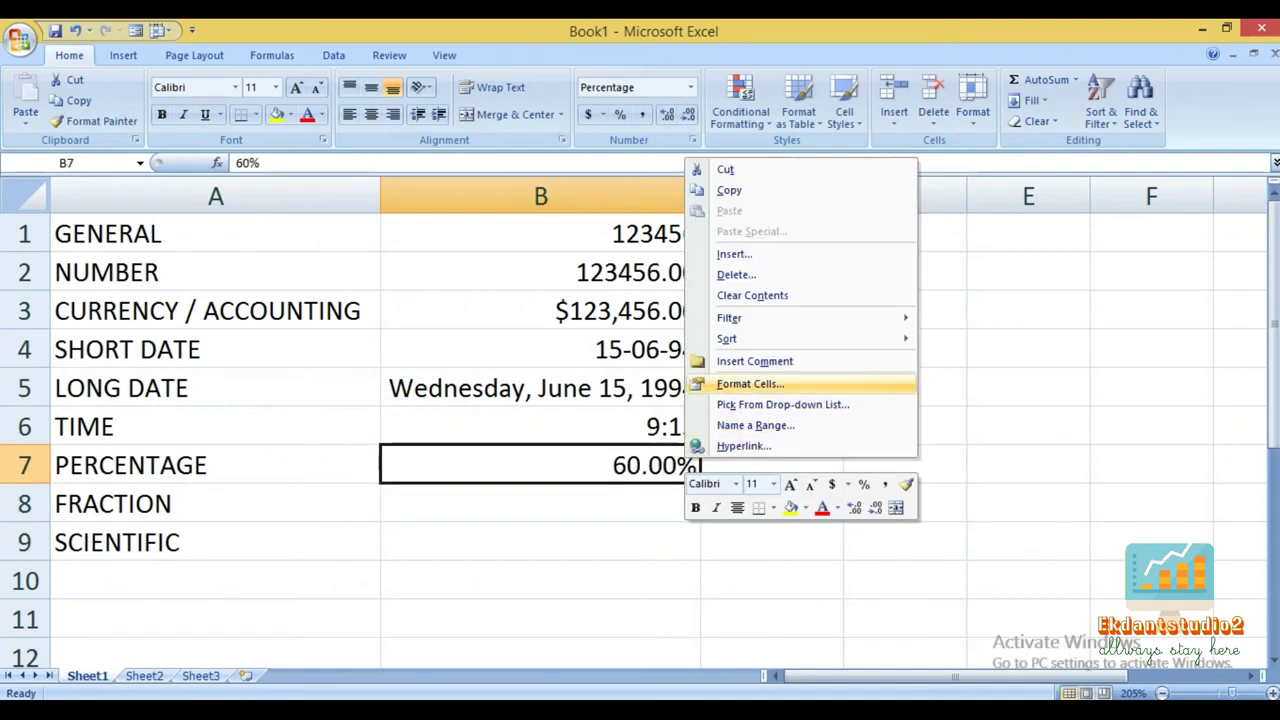
click(760, 383)
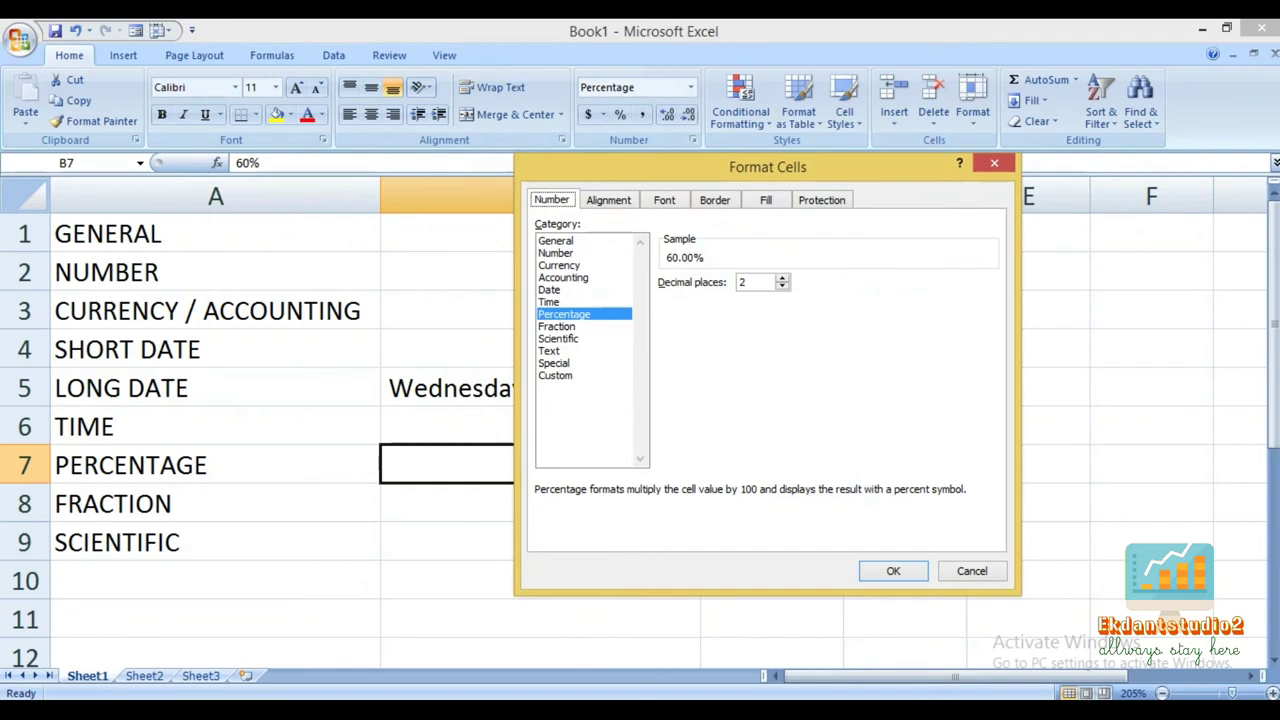
click(782, 278)
click(782, 278)
click(782, 278)
click(782, 278)
click(782, 278)
click(782, 278)
key(Down)
key(Down)
key(Down)
key(Down)
key(Down)
key(Down)
key(Down)
key(Down)
key(Up)
text(99)
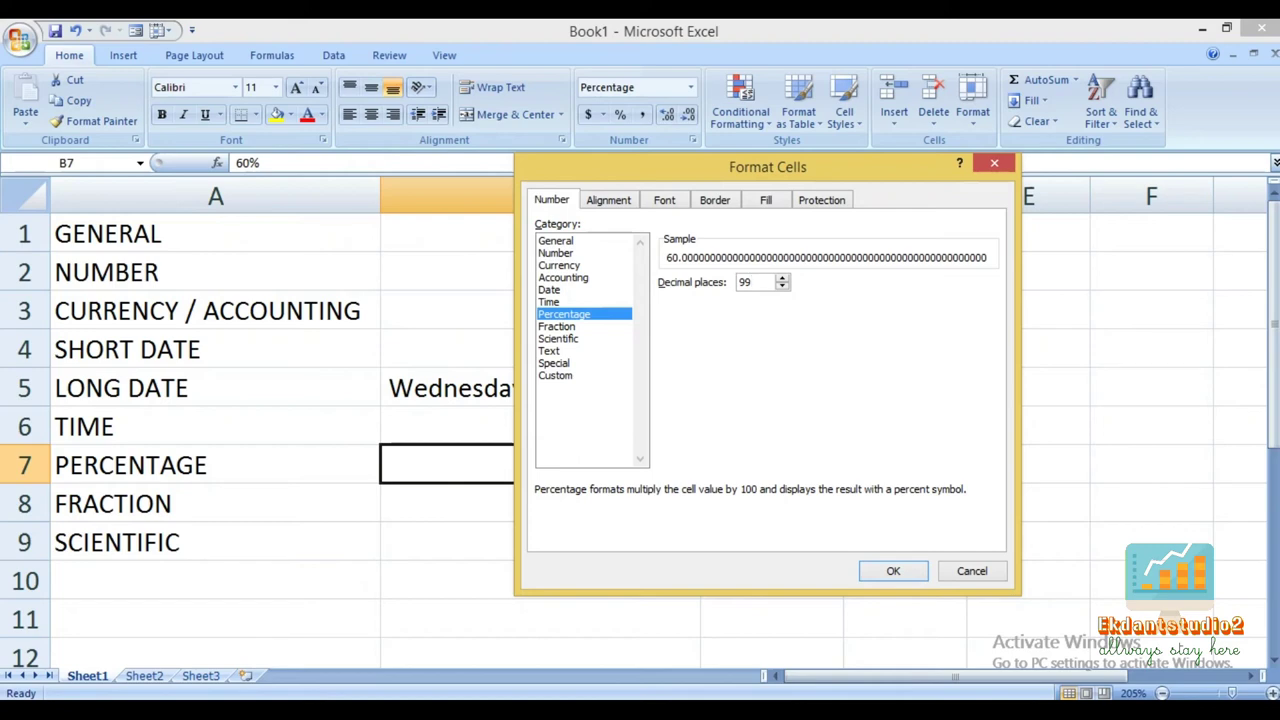
key(BackSpace)
key(BackSpace)
text(10)
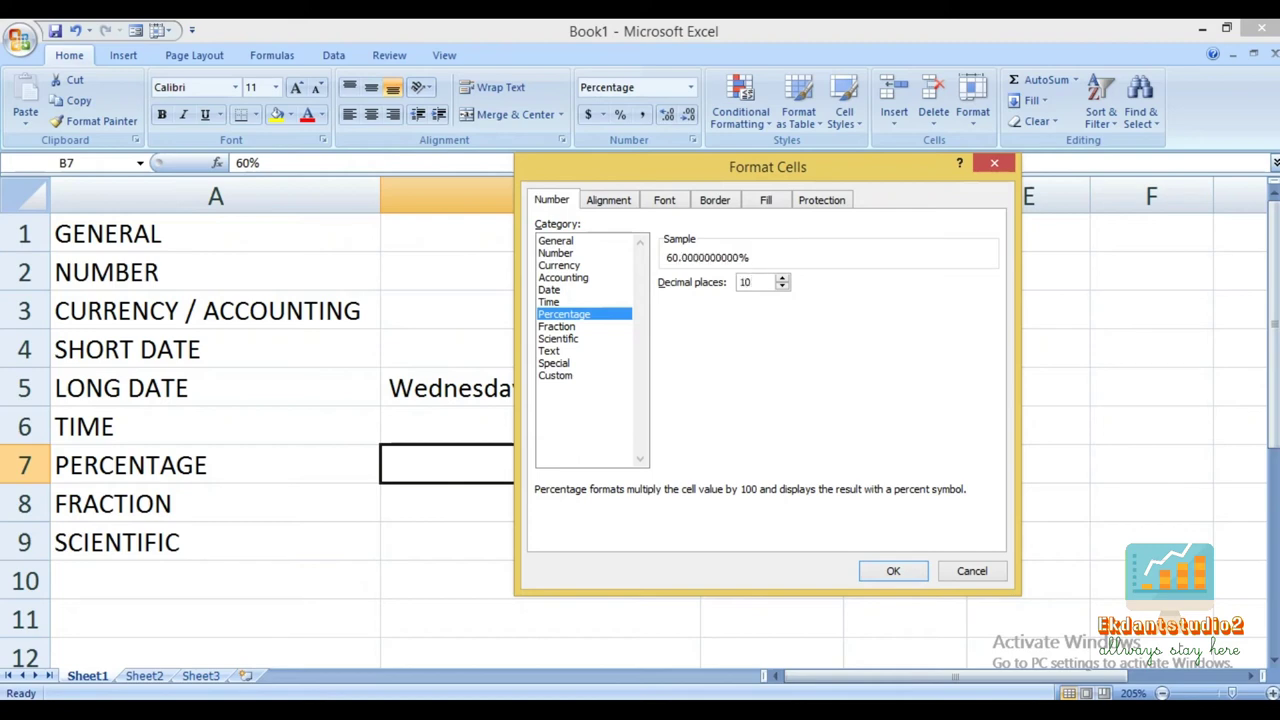
key(BackSpace)
key(BackSpace)
key(Return)
key(Return)
key(Up)
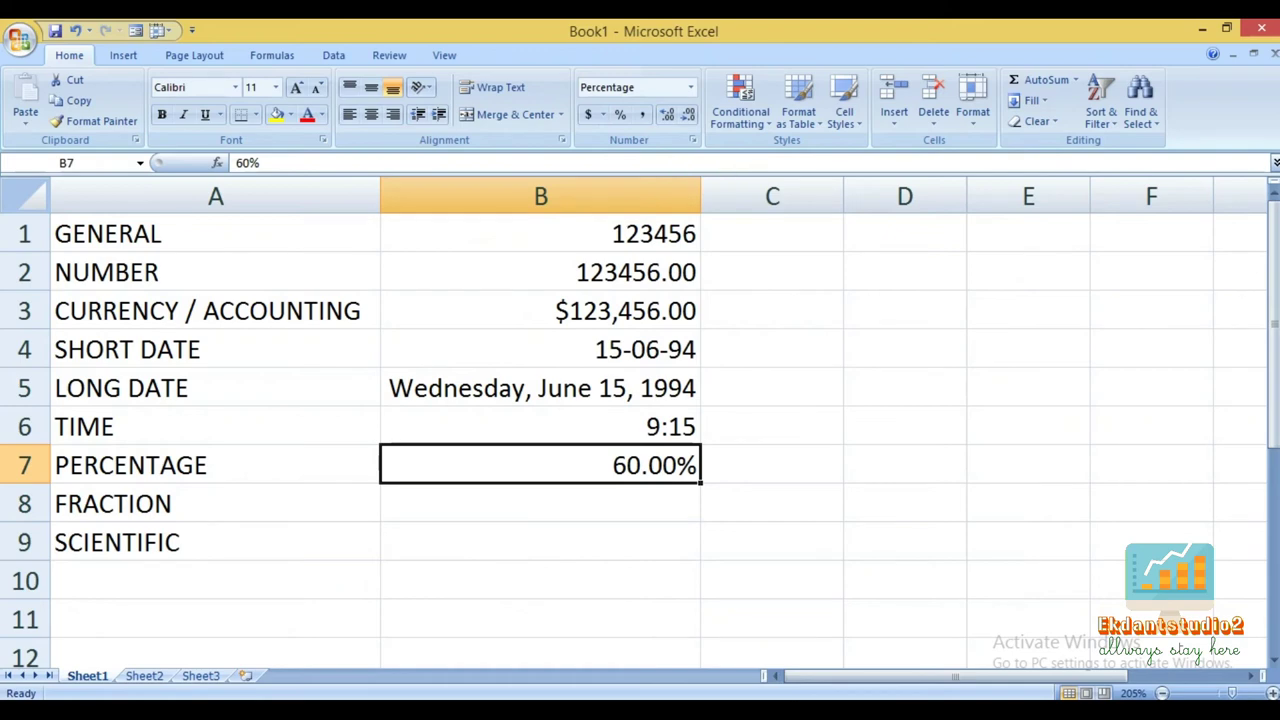
click(540, 503)
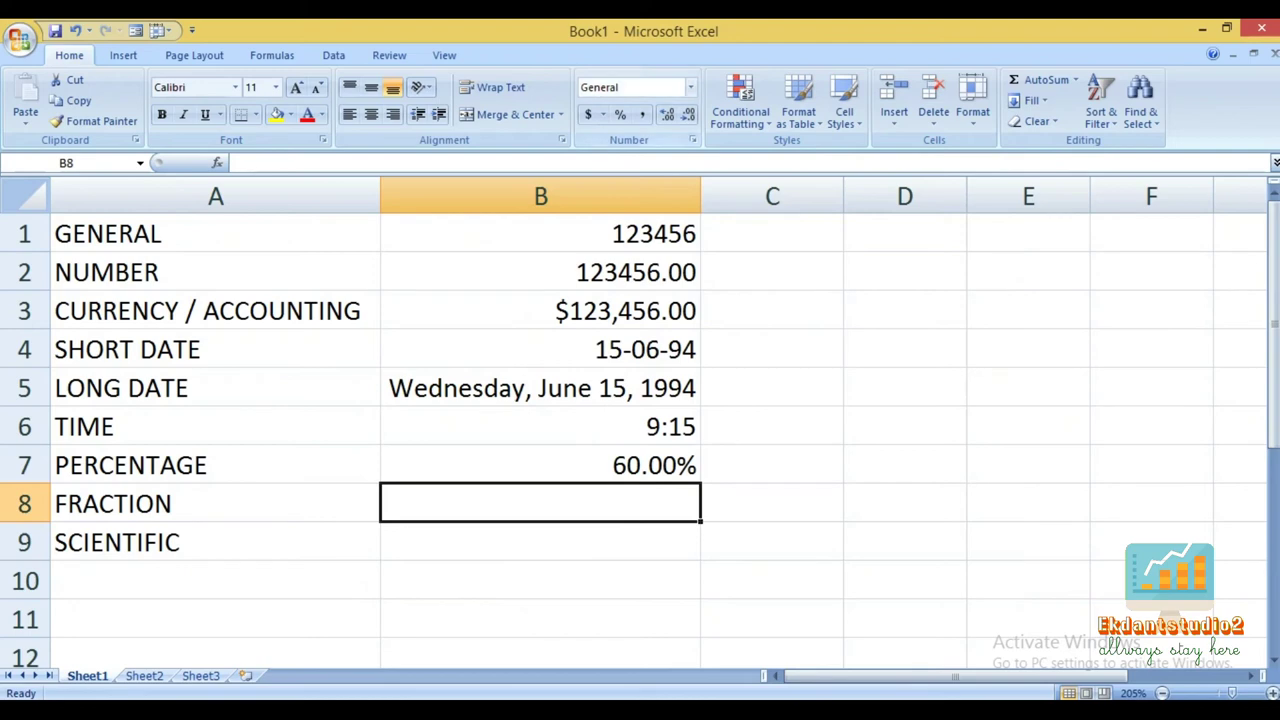
Enter 99 in B8 and apply the Fraction number format.
text(99)
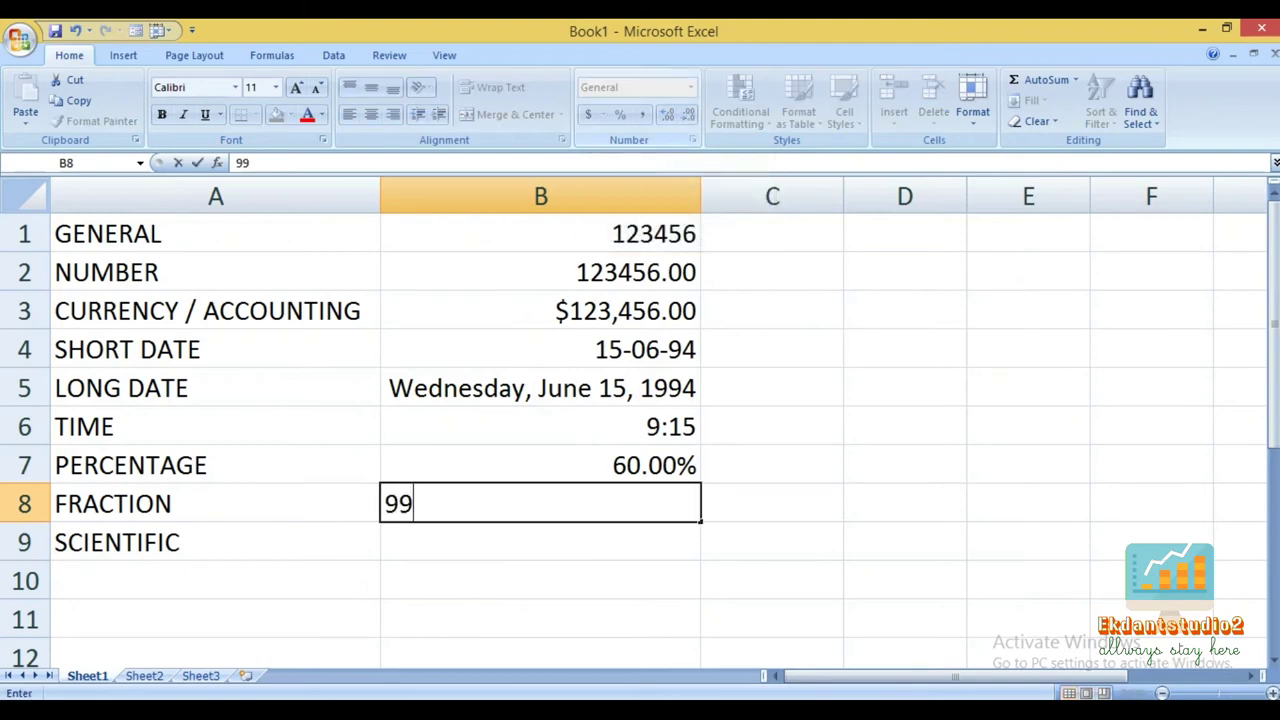
key(Return)
click(690, 87)
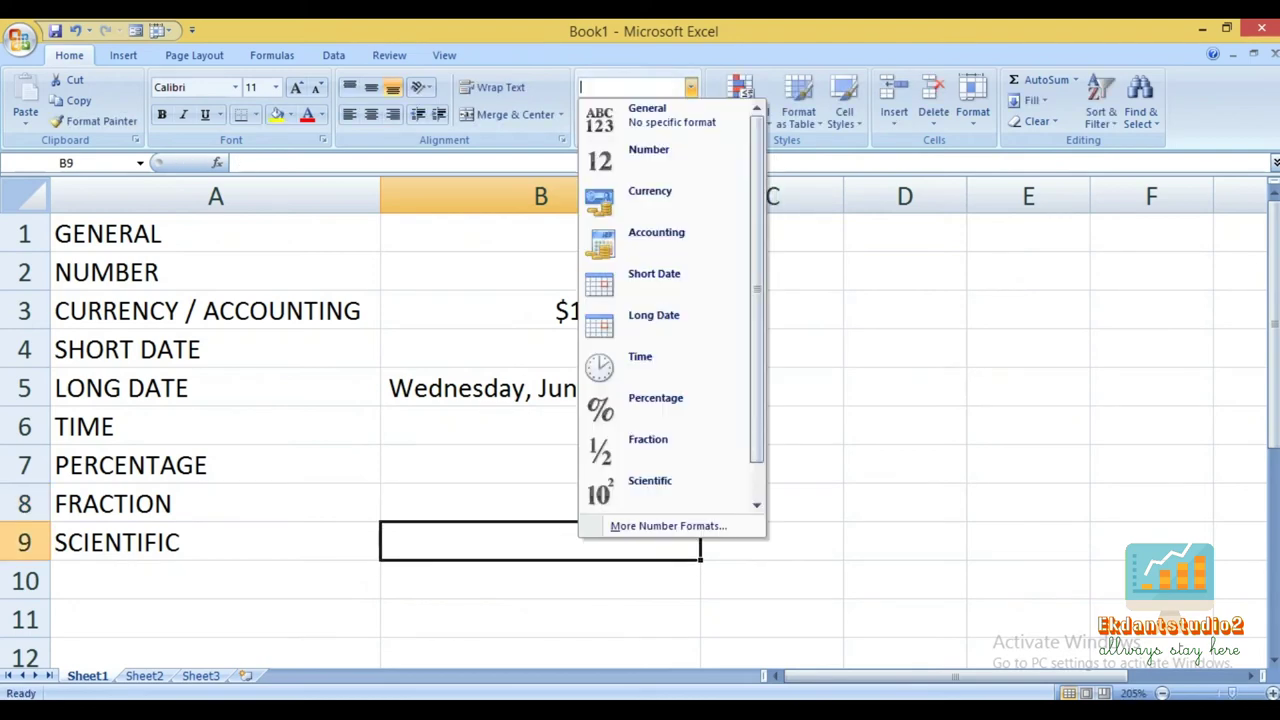
click(648, 440)
click(540, 503)
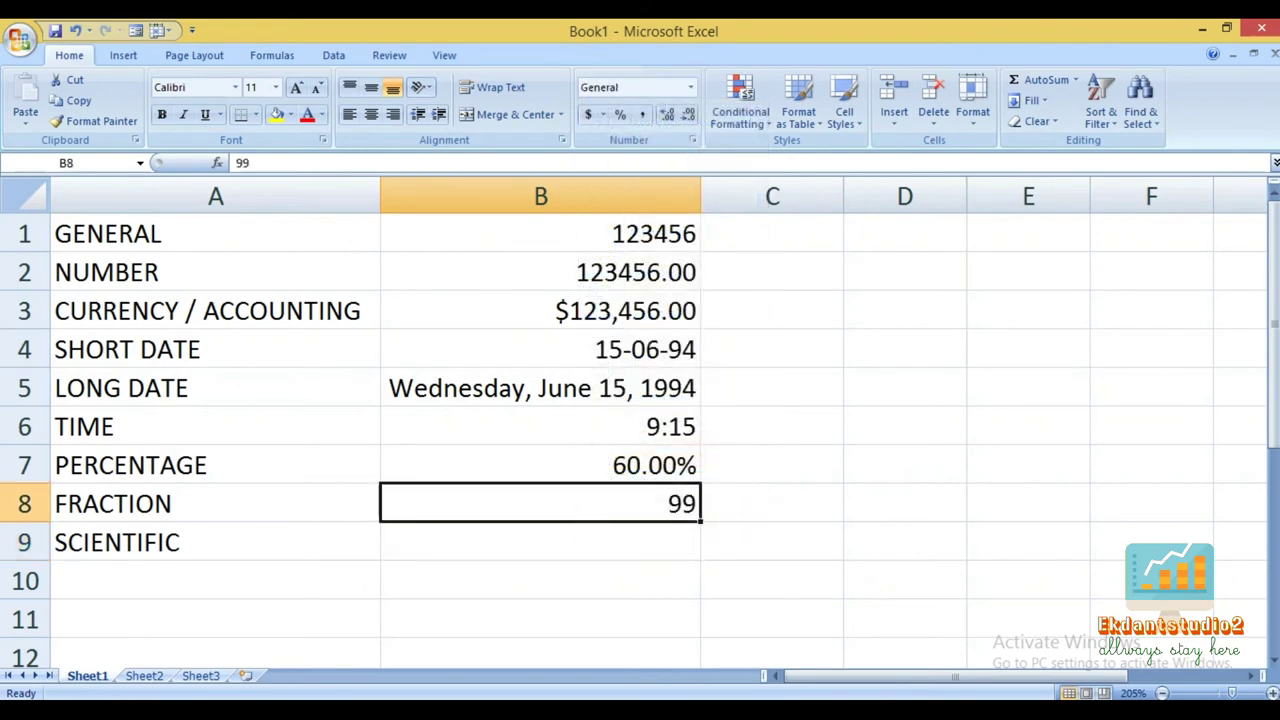
click(690, 87)
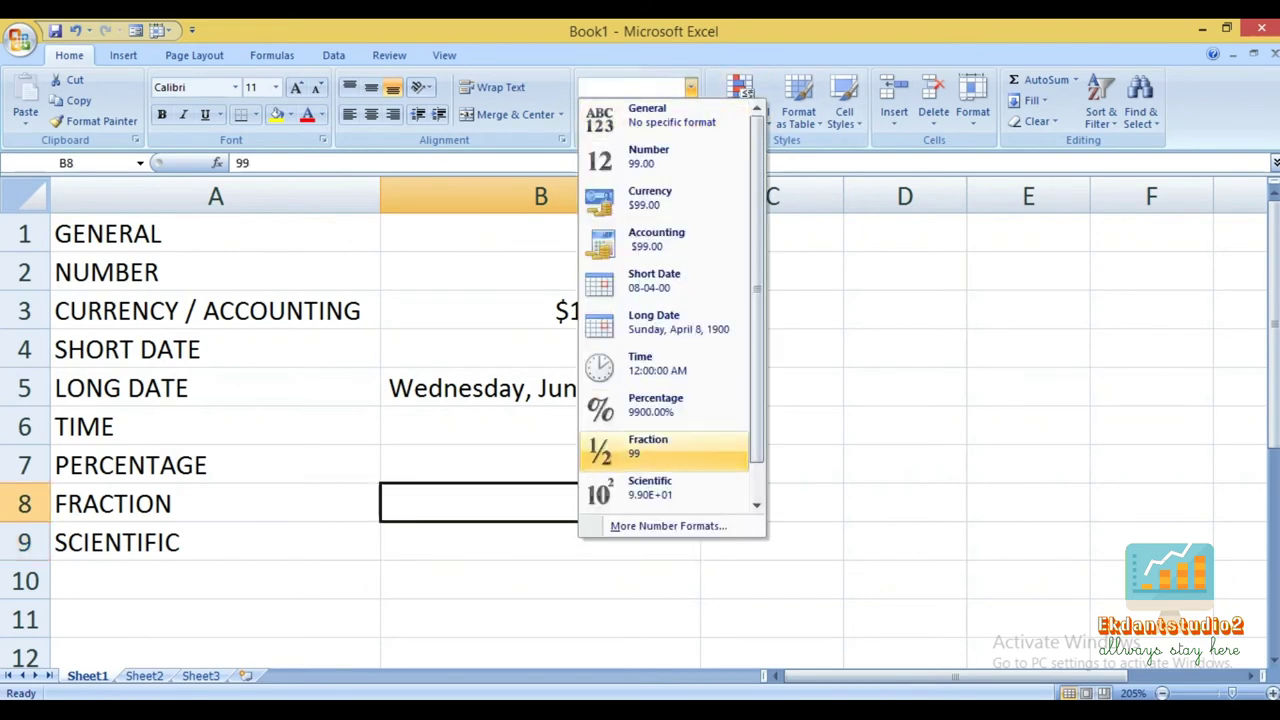
click(660, 446)
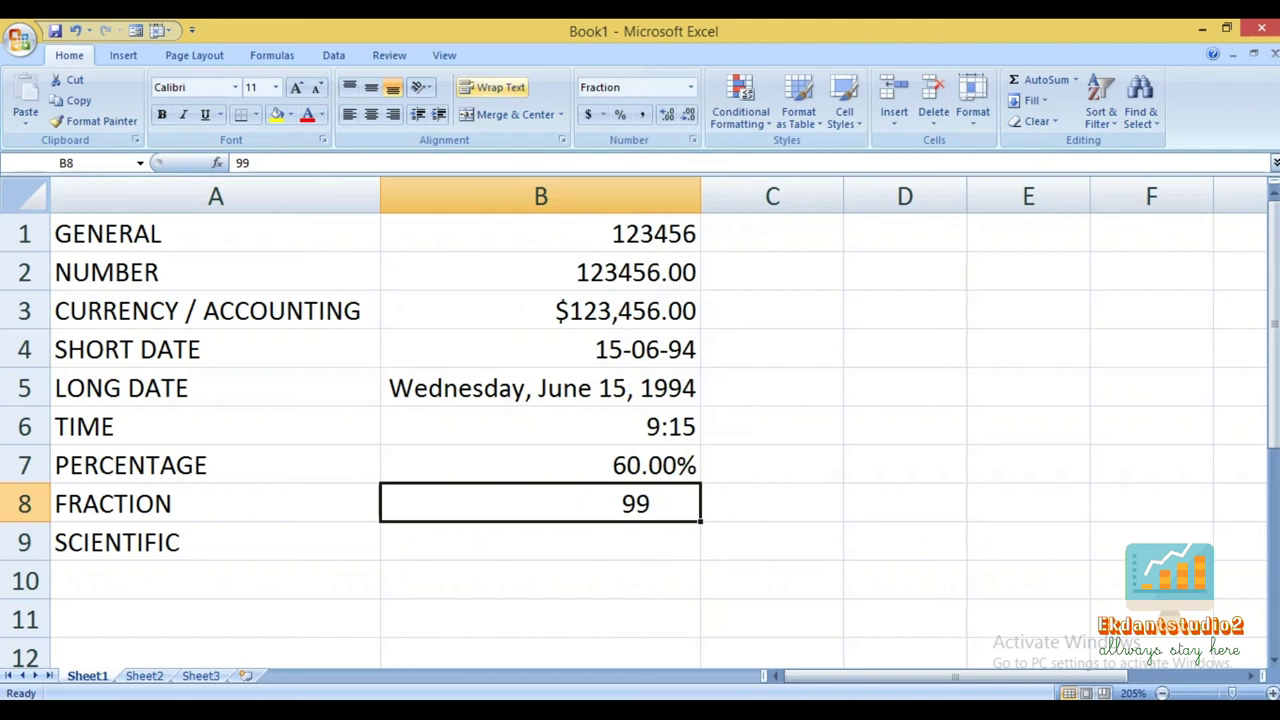
Try left/right alignment and indents on the 99 in B8, ending right-aligned.
click(349, 114)
click(438, 114)
click(438, 114)
click(438, 114)
click(438, 114)
click(438, 114)
click(438, 114)
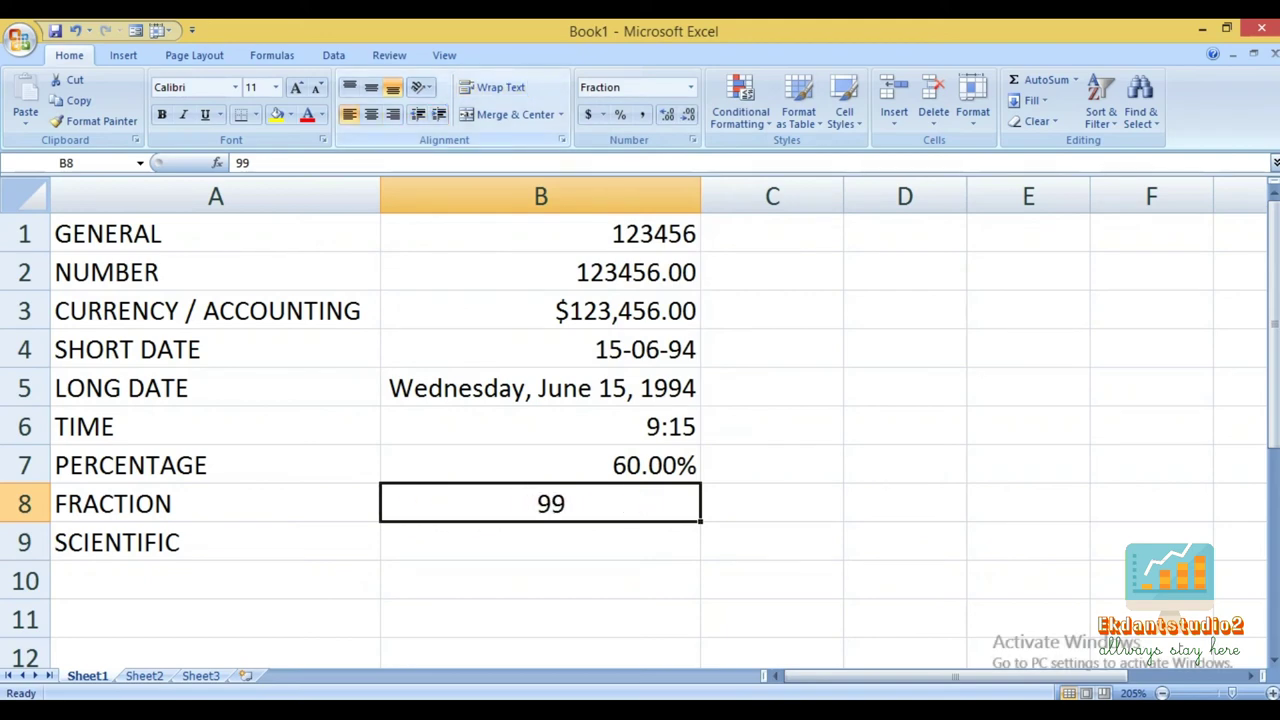
click(393, 114)
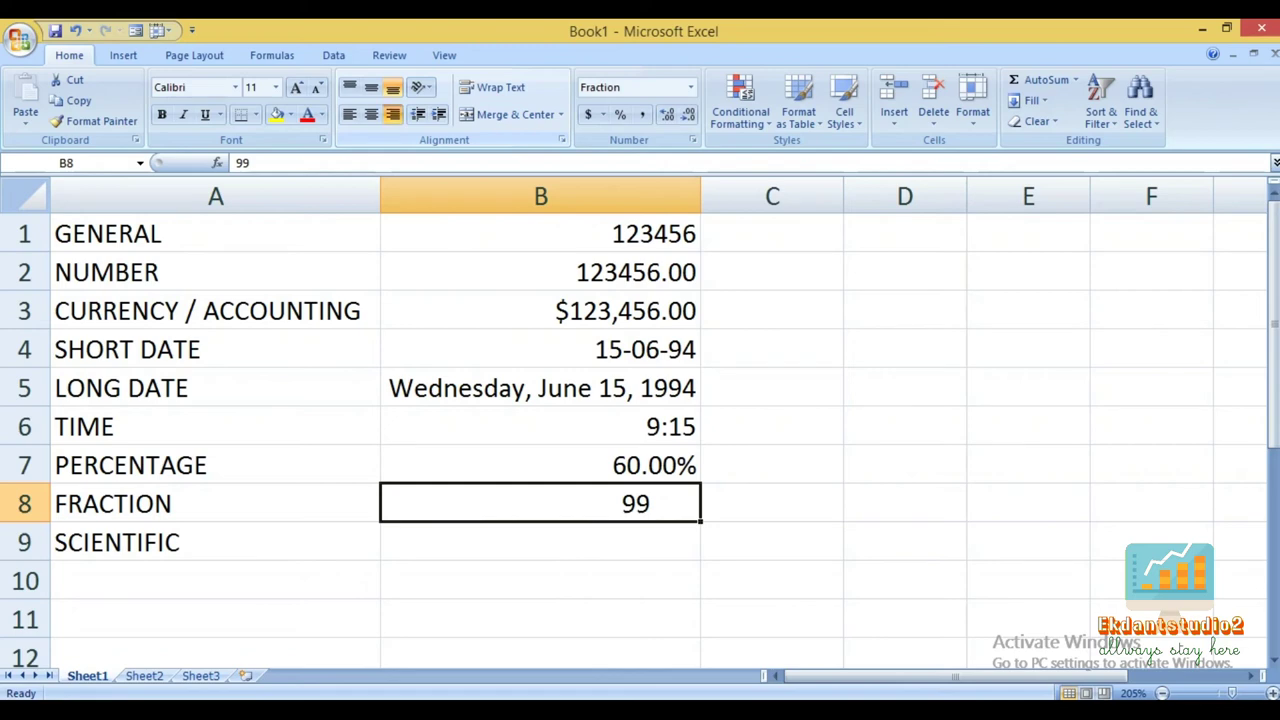
click(349, 114)
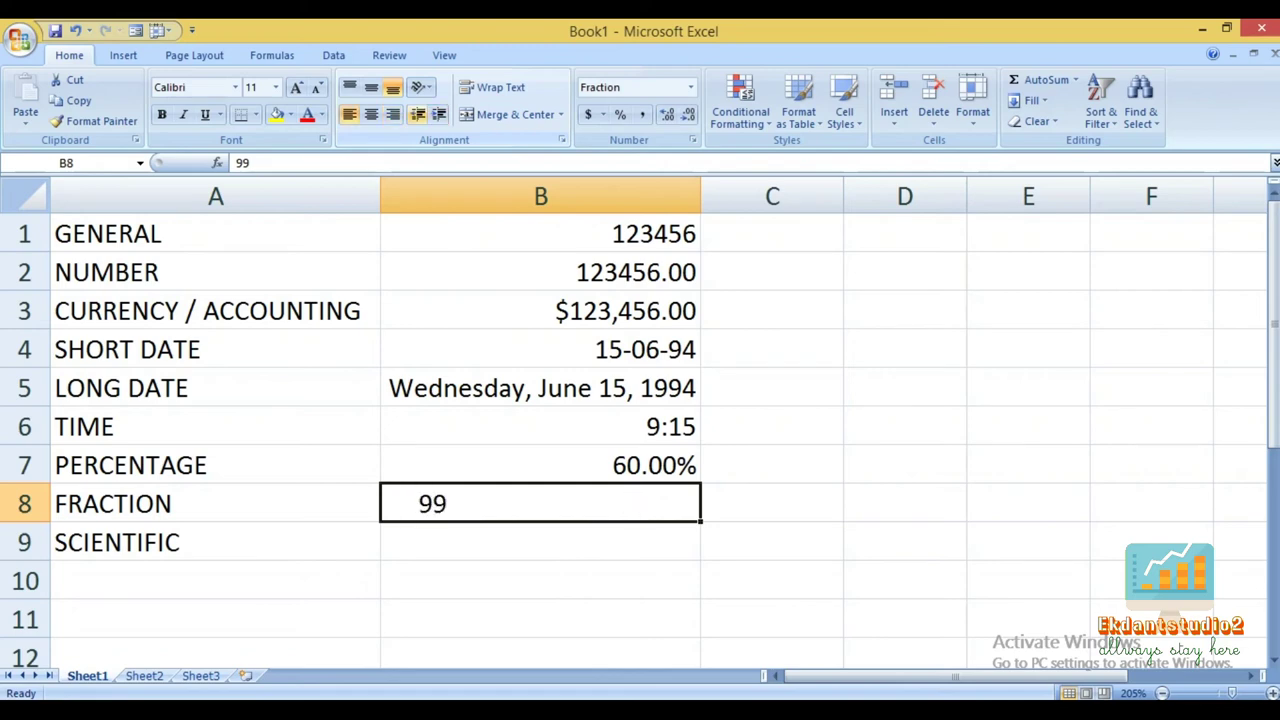
click(418, 114)
click(418, 114)
double_click(438, 114)
double_click(438, 114)
double_click(438, 114)
double_click(438, 114)
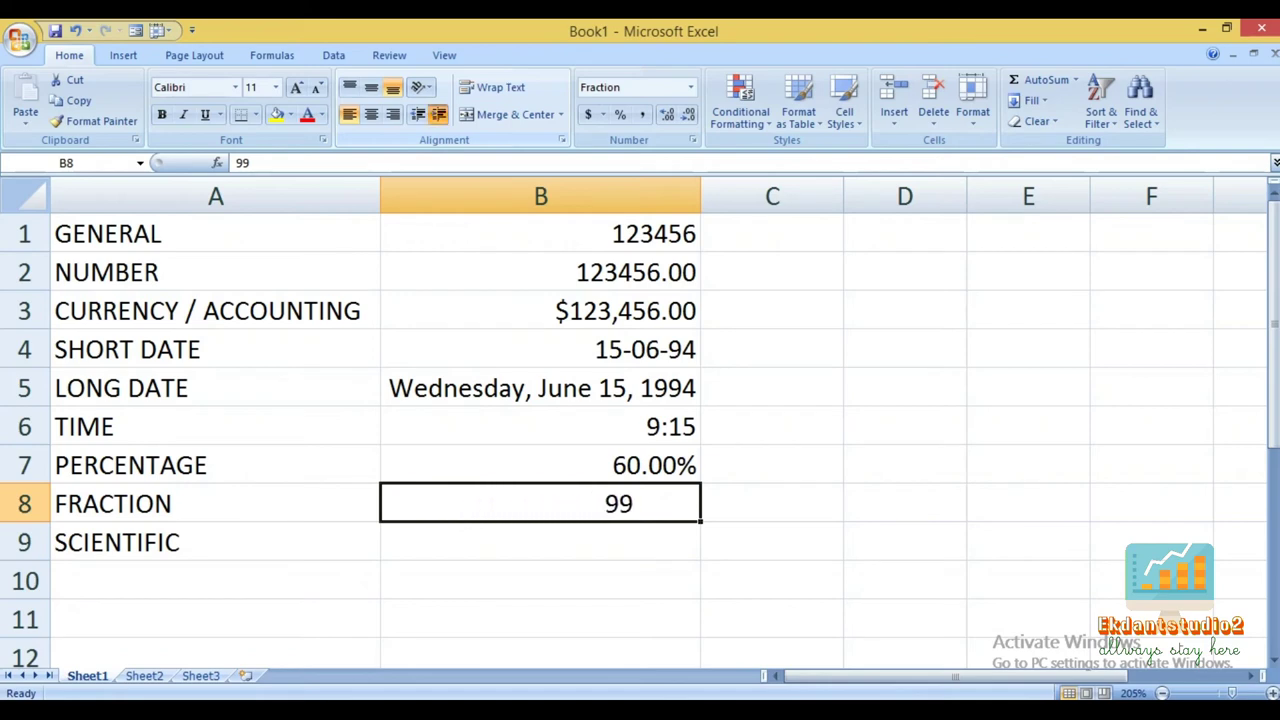
click(438, 114)
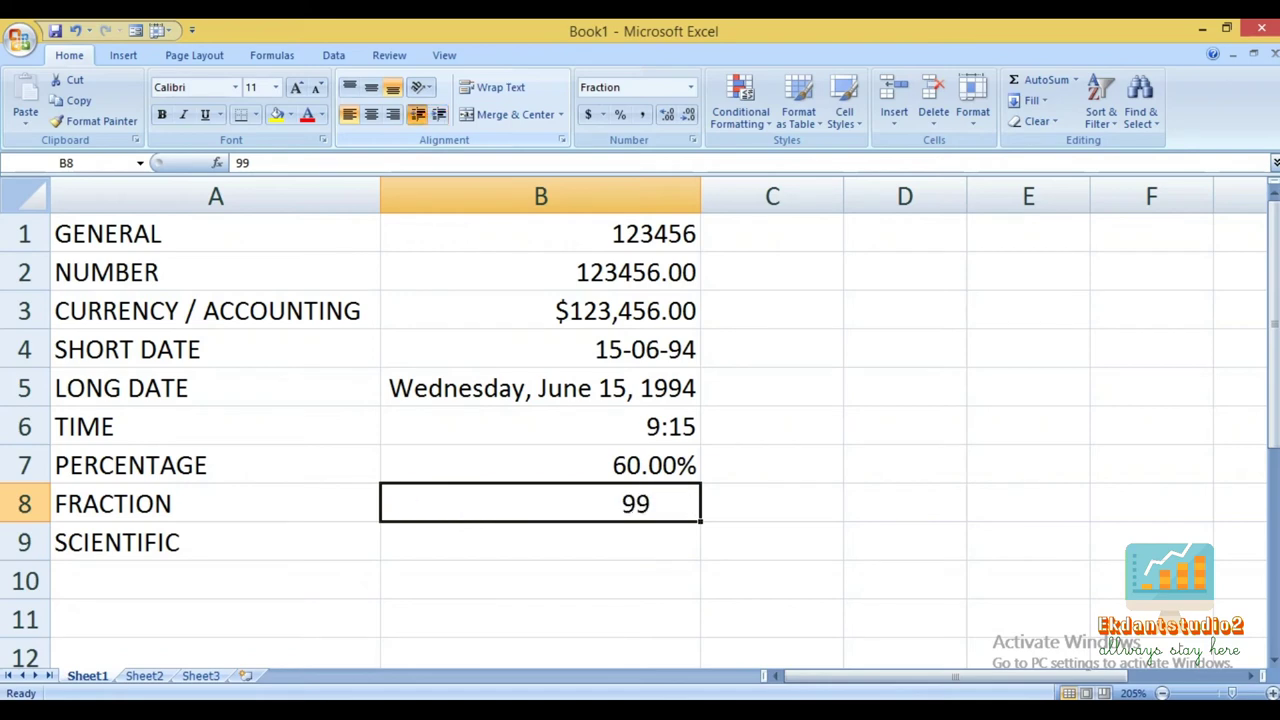
click(418, 114)
click(393, 114)
click(393, 114)
click(349, 114)
click(393, 114)
Check that B8 still uses the Fraction format.
click(772, 349)
click(540, 542)
click(540, 503)
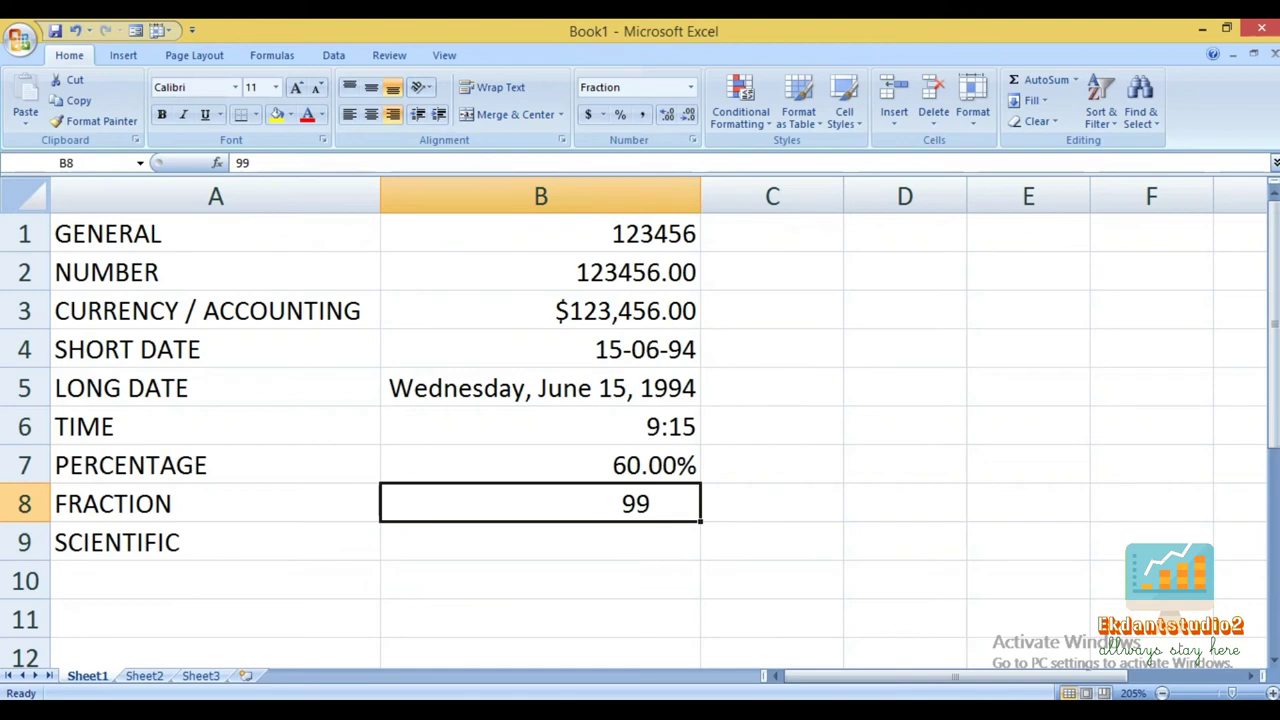
click(690, 87)
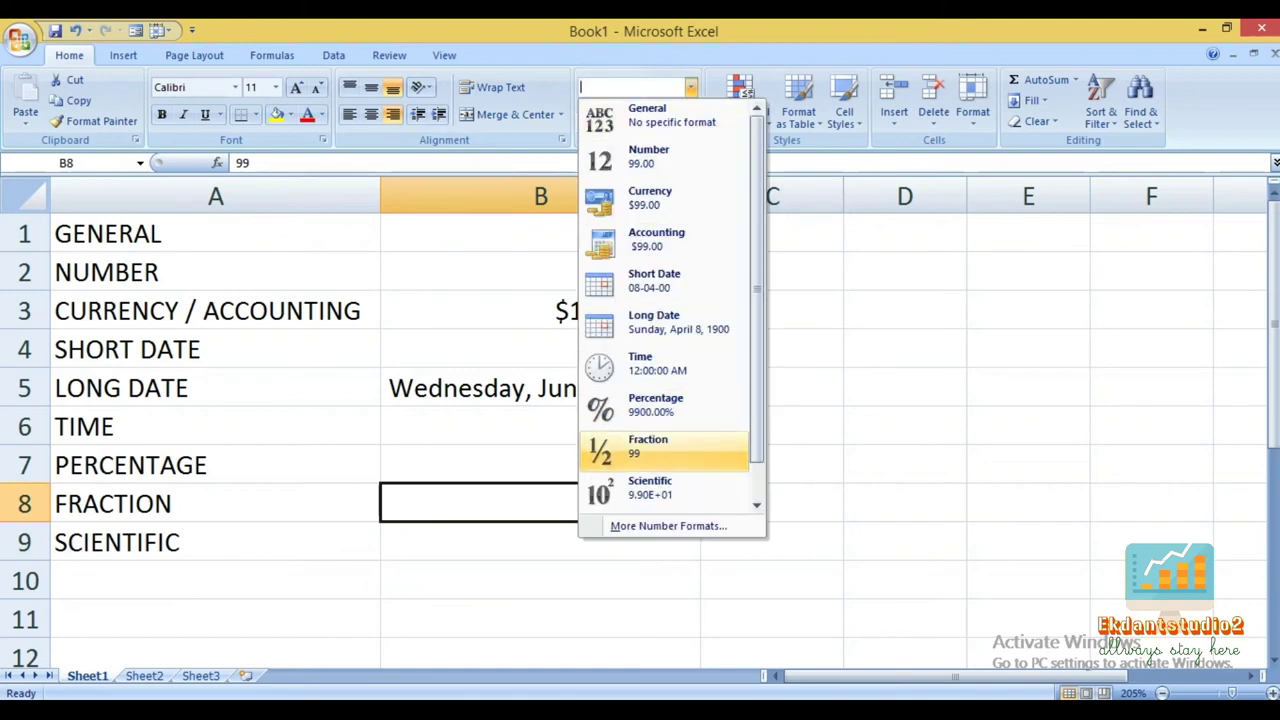
key(Return)
key(Return)
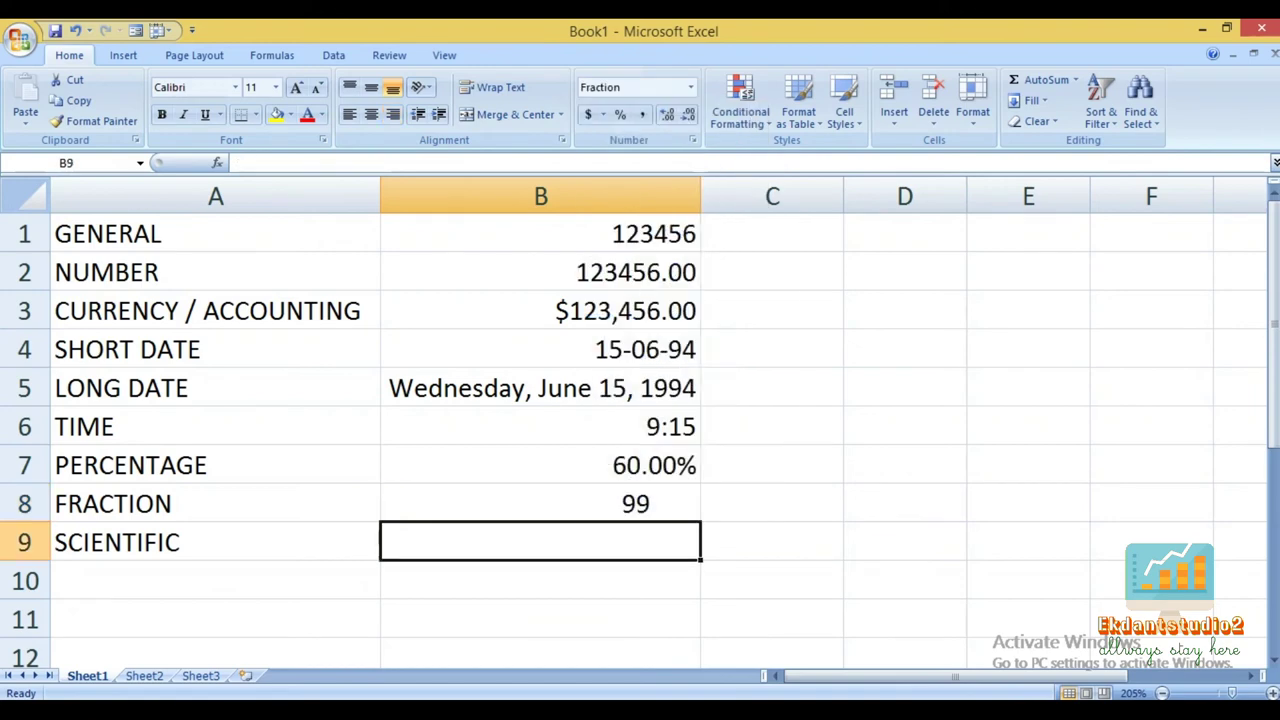
Enter 30000 in B9 and apply Scientific format so it shows 3.00E+04.
text(30000)
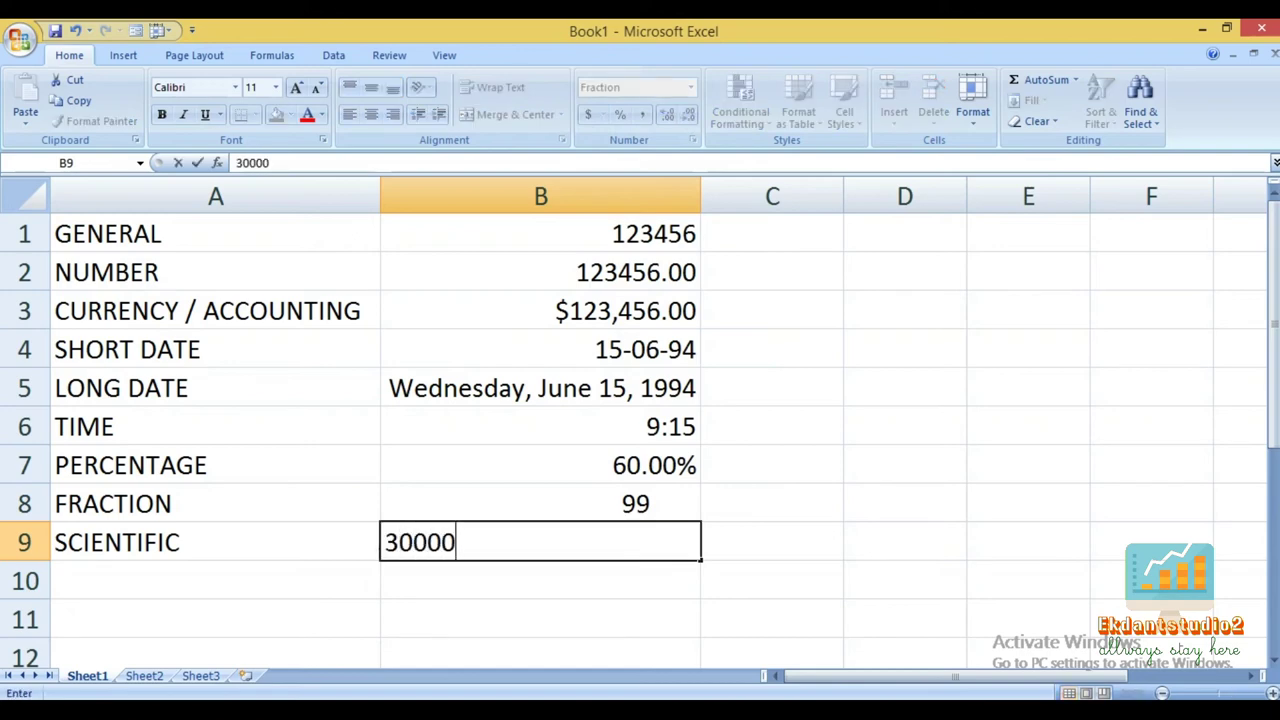
key(Return)
click(540, 542)
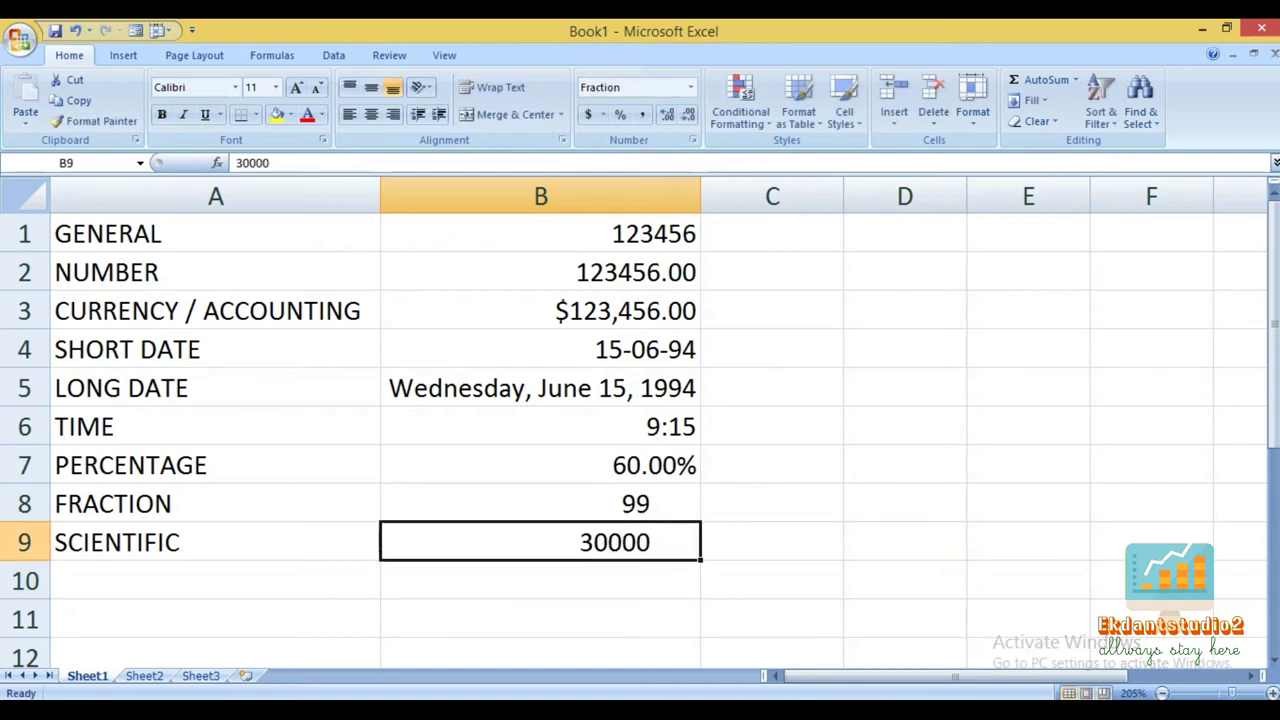
click(772, 542)
click(540, 542)
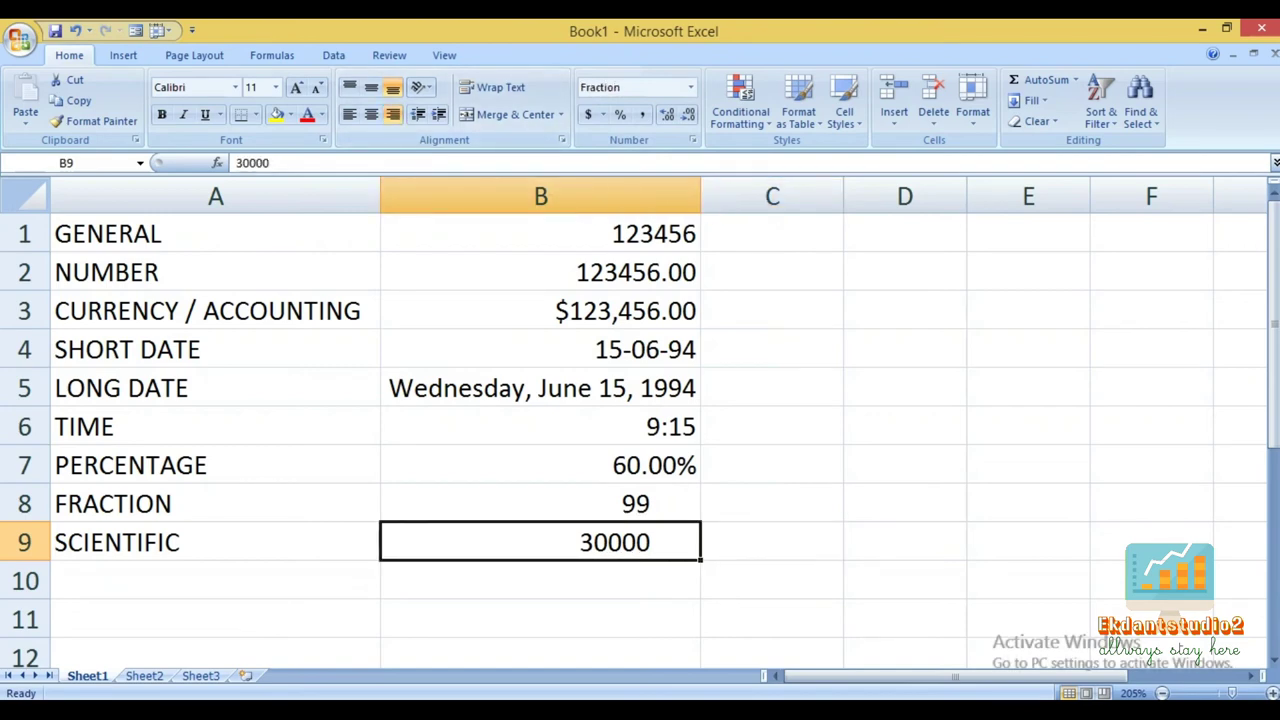
click(690, 87)
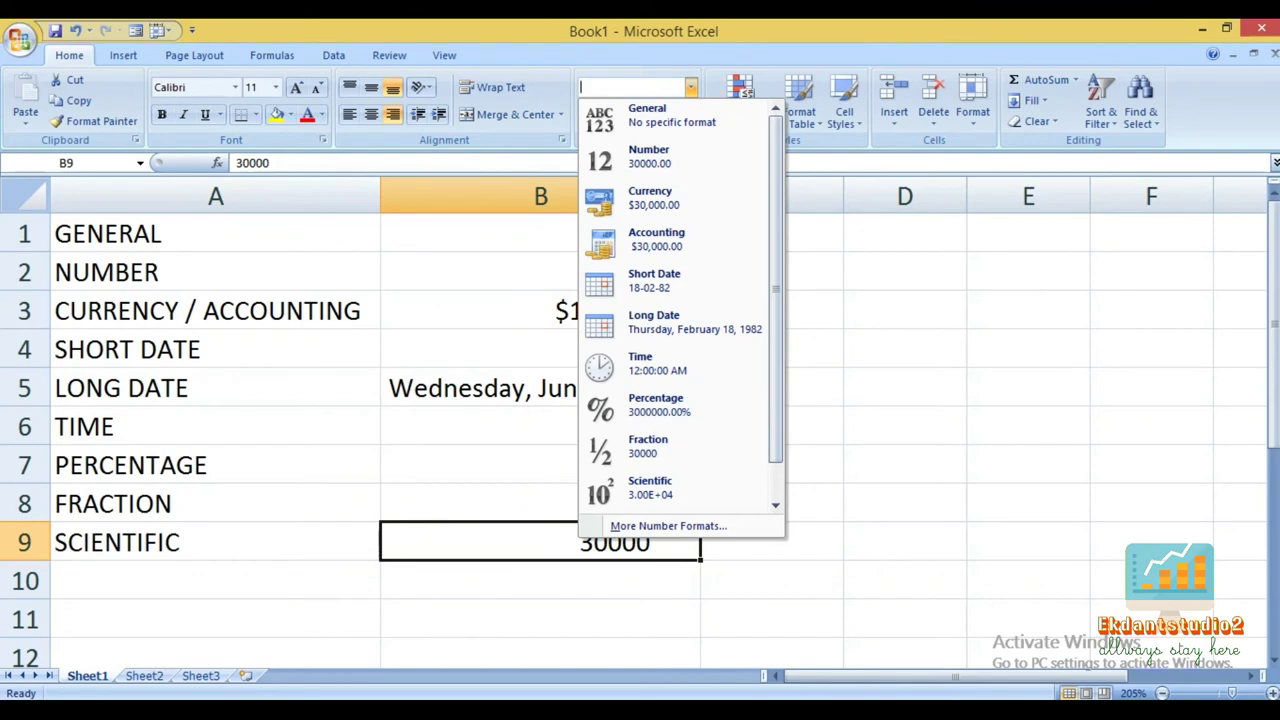
click(650, 487)
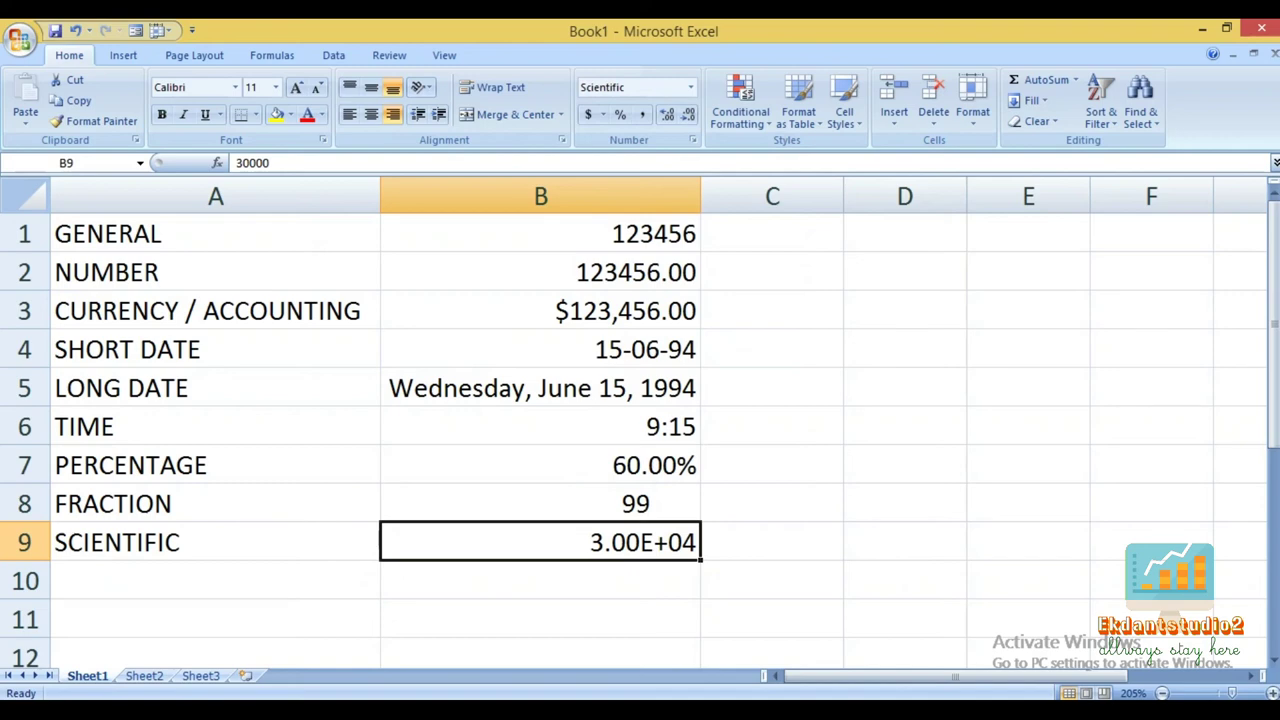
click(772, 542)
click(540, 542)
click(540, 272)
click(540, 311)
click(540, 349)
click(772, 426)
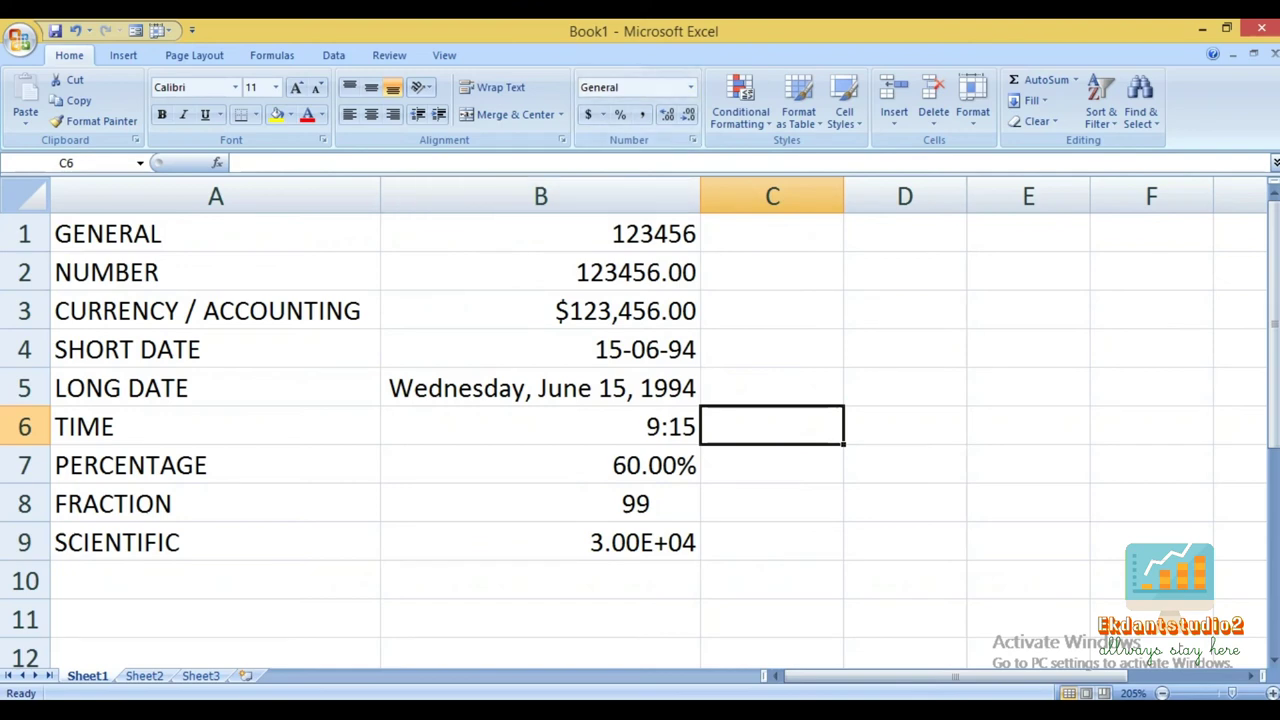
drag(215, 233, 540, 542)
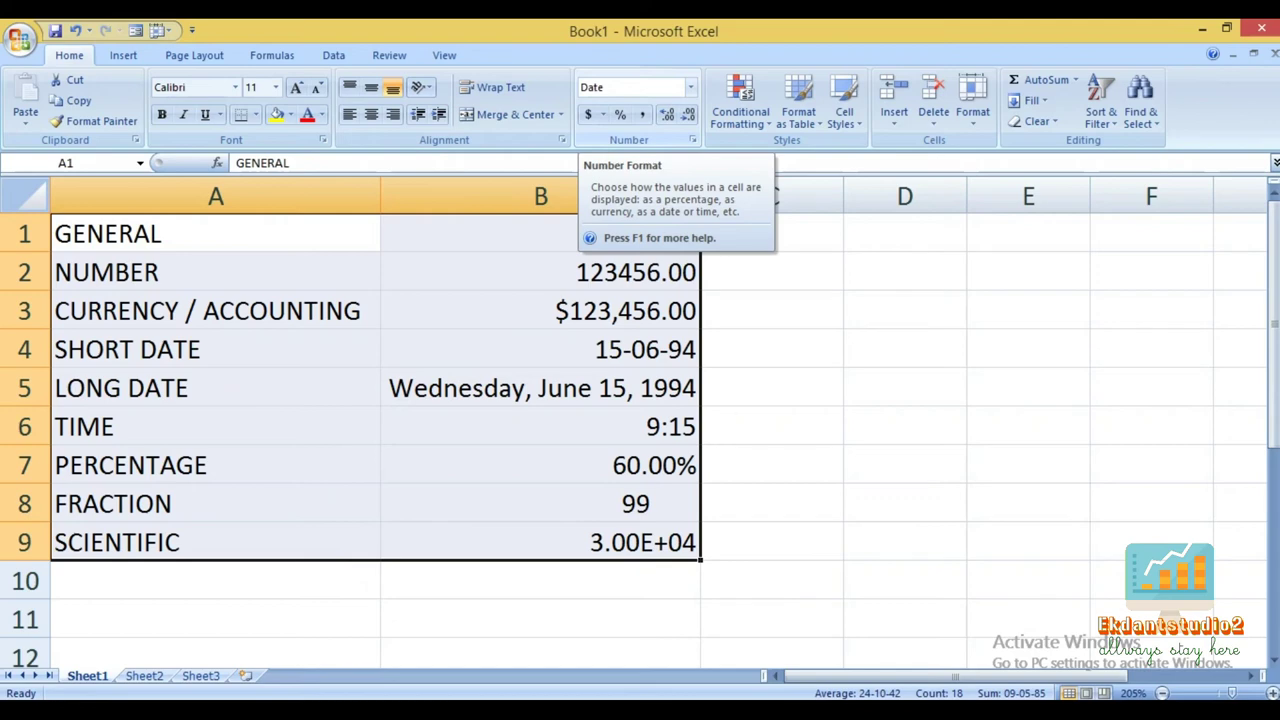
click(772, 271)
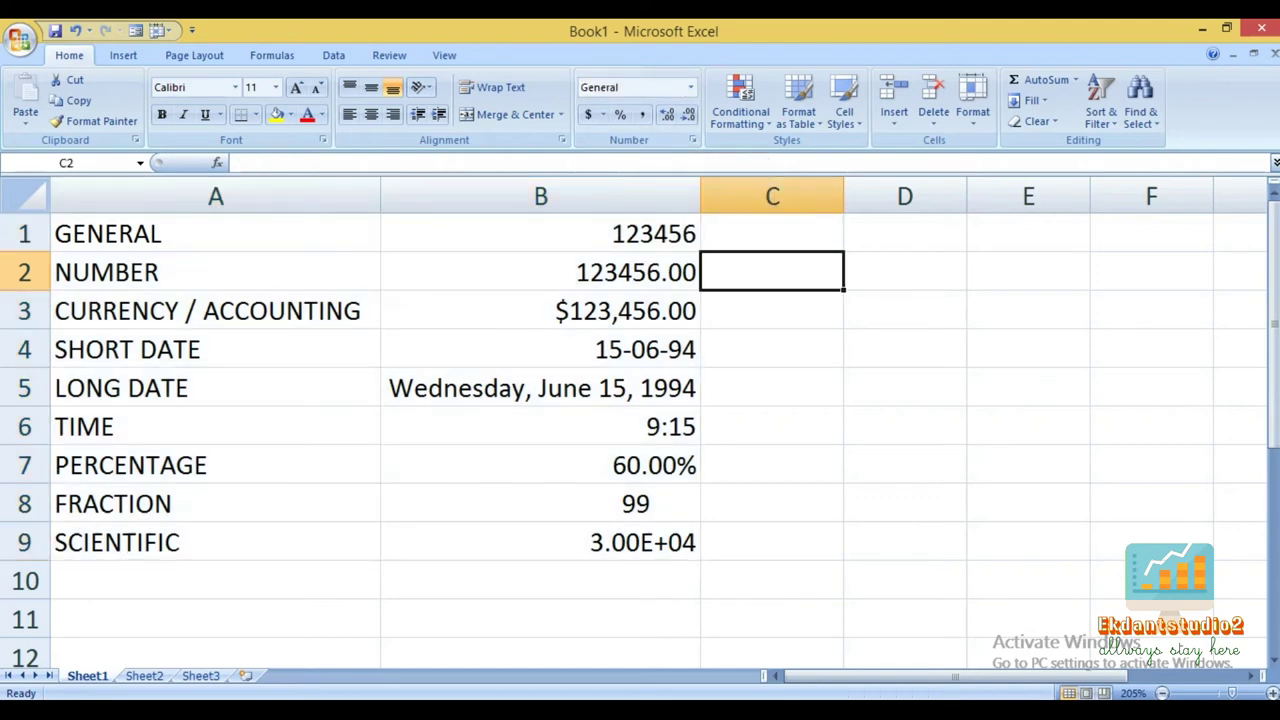
click(215, 580)
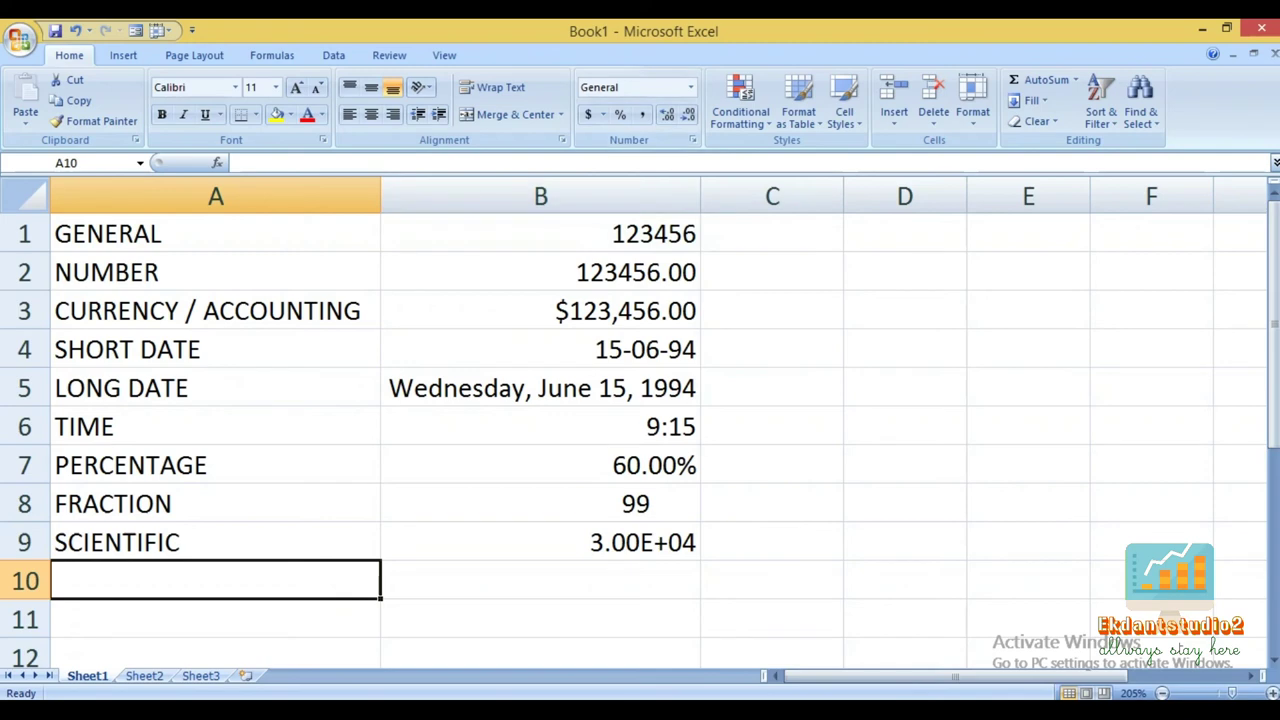
click(540, 310)
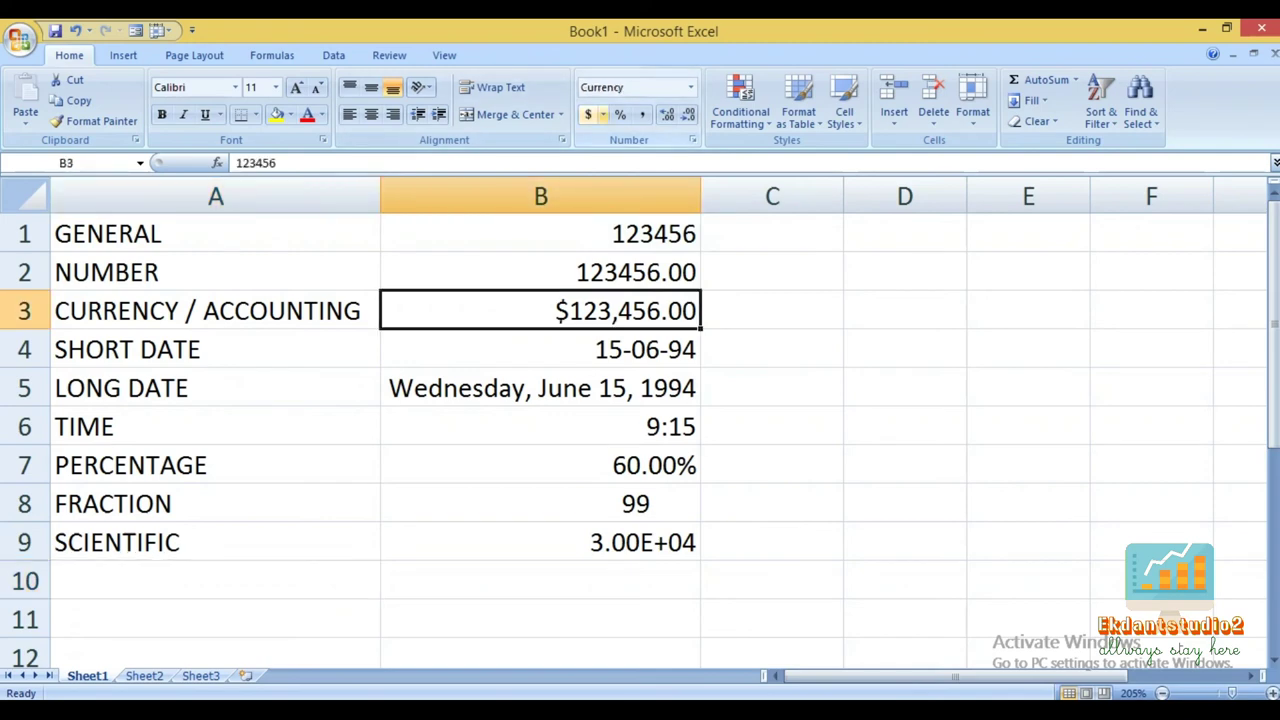
Give B3 Accounting format with the € Euro (123 €) symbol, showing 123,456.00 €.
click(602, 115)
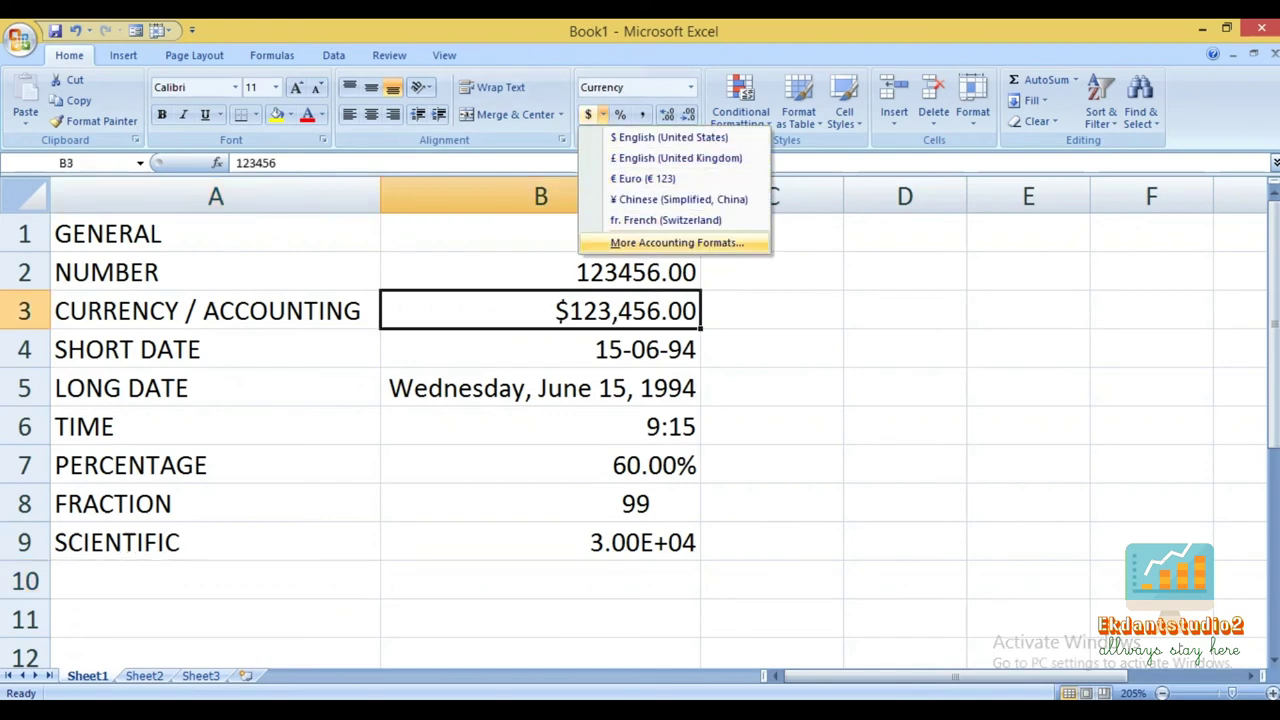
click(643, 178)
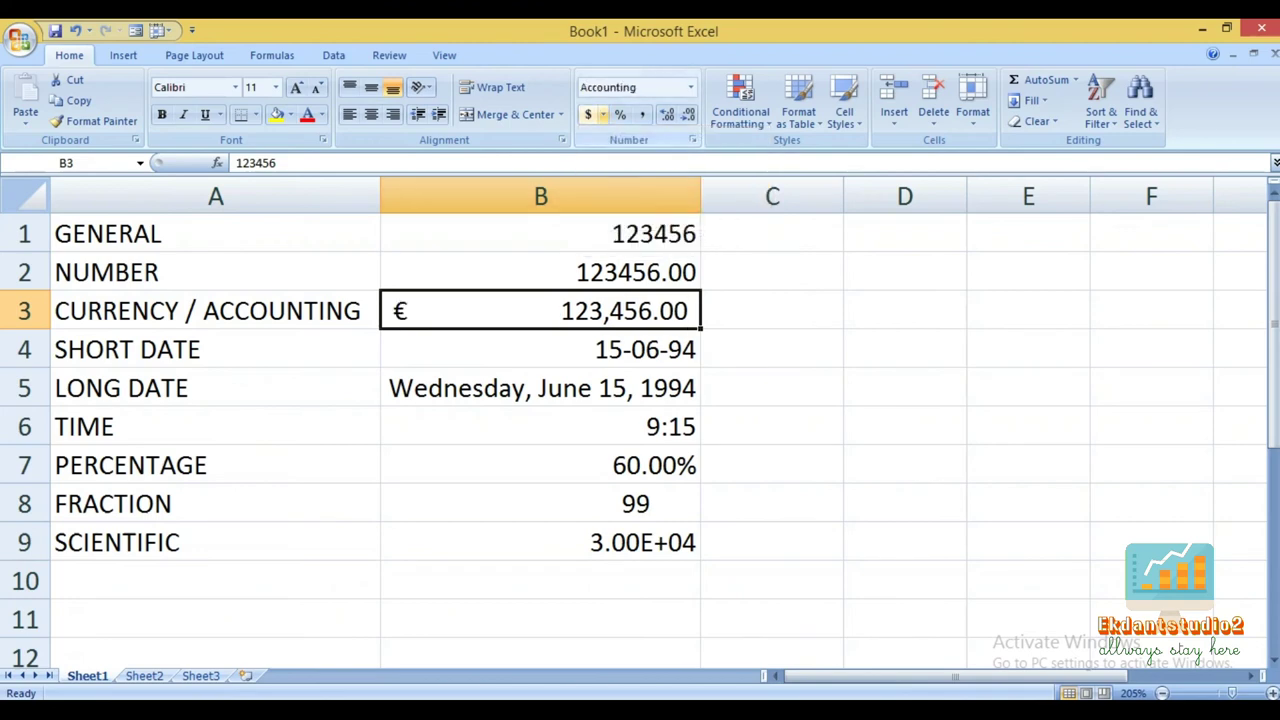
click(602, 115)
click(677, 242)
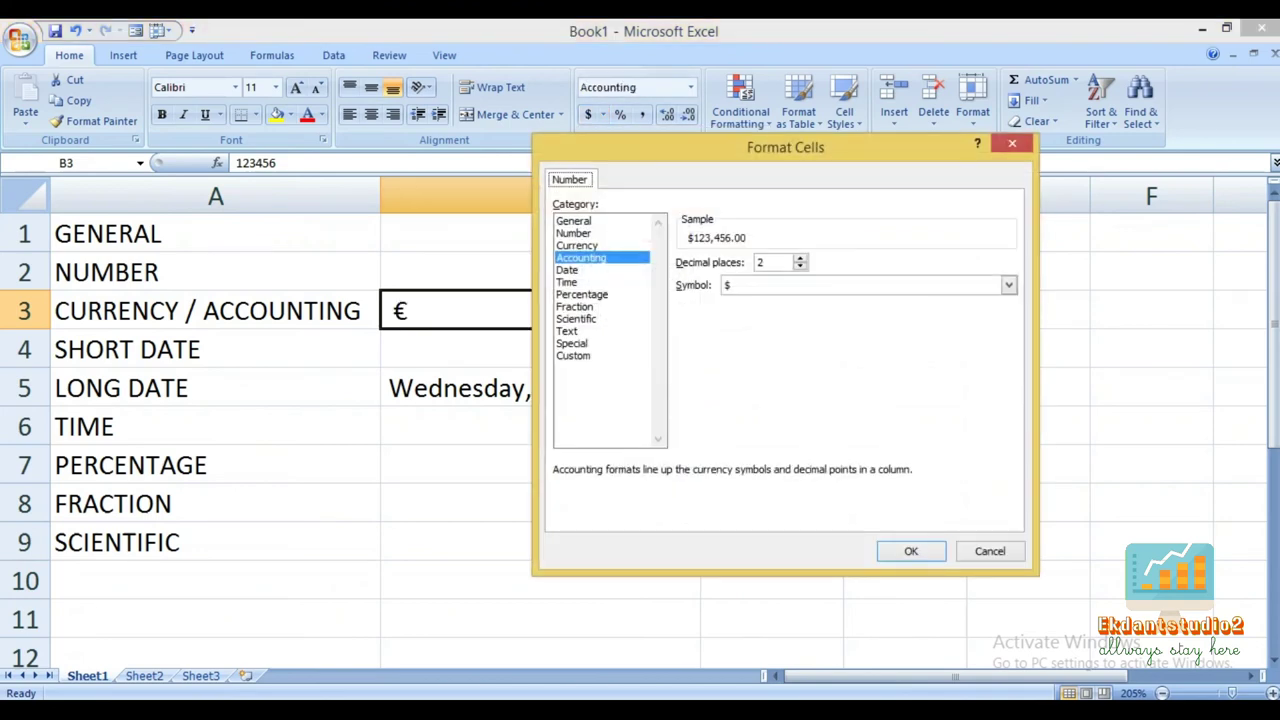
click(1008, 285)
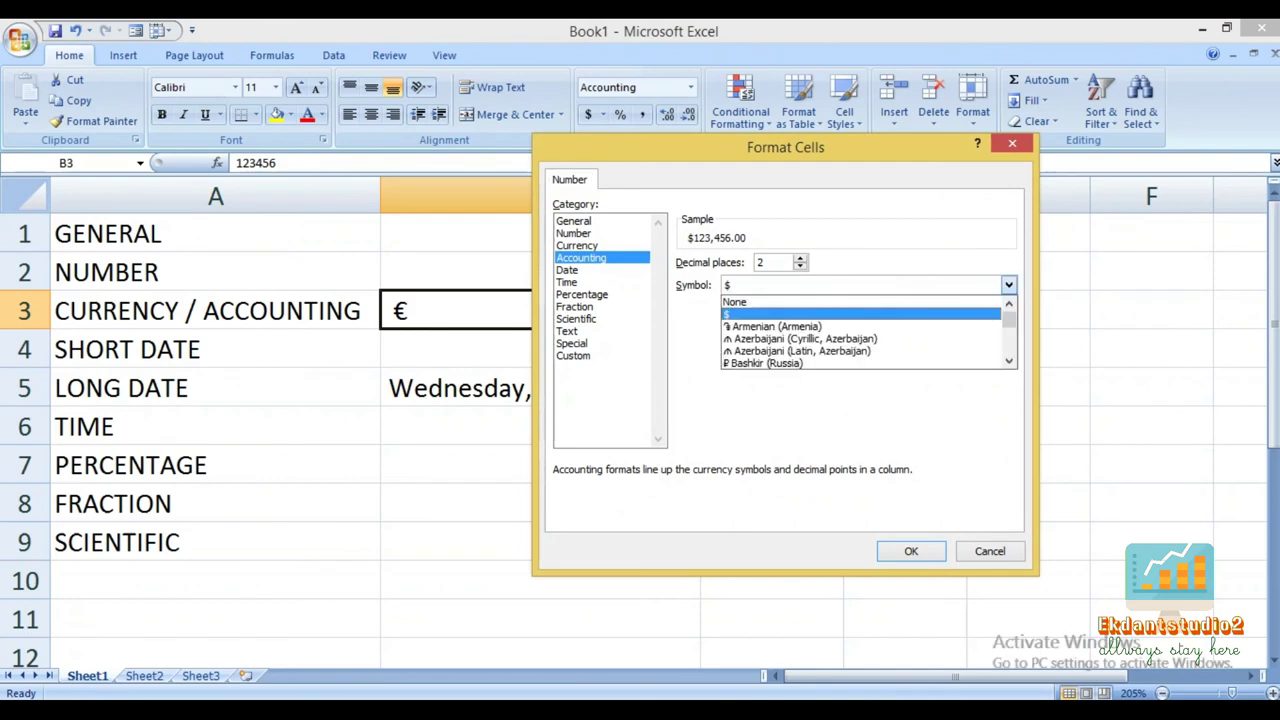
key(Down)
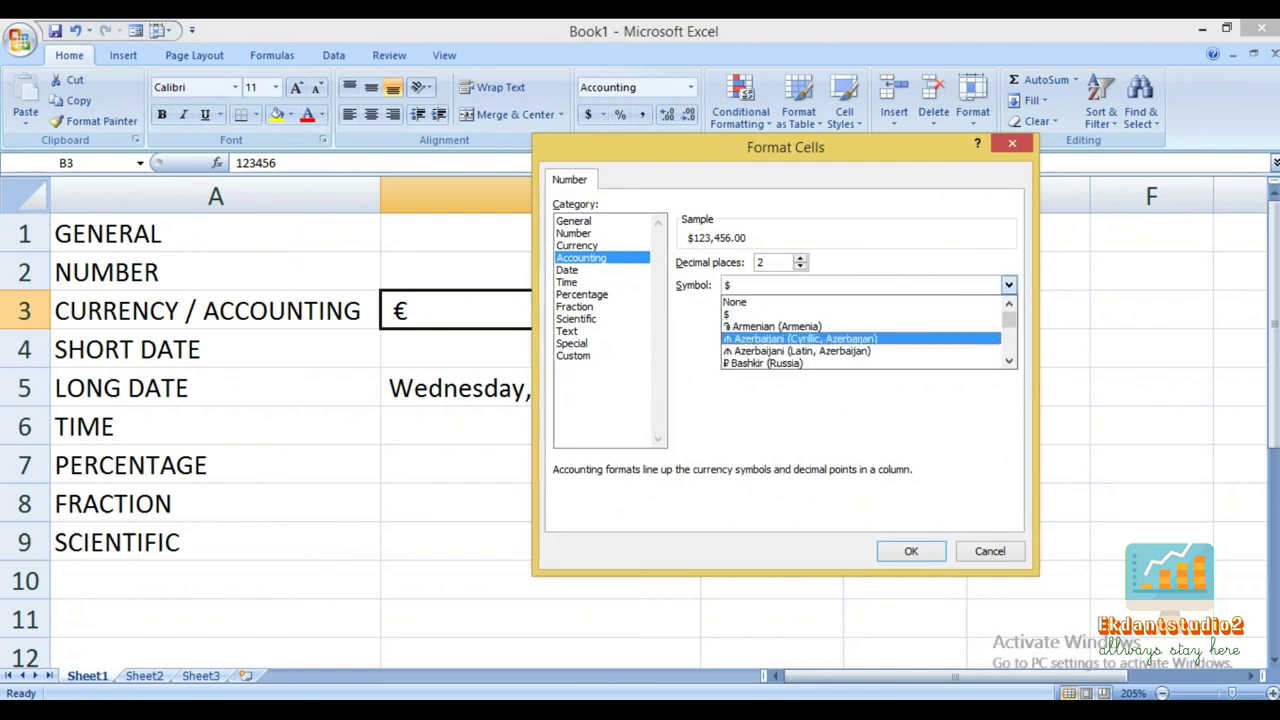
key(Down)
key(Down)
key(Down)
key(Down)
key(Down)
key(Down)
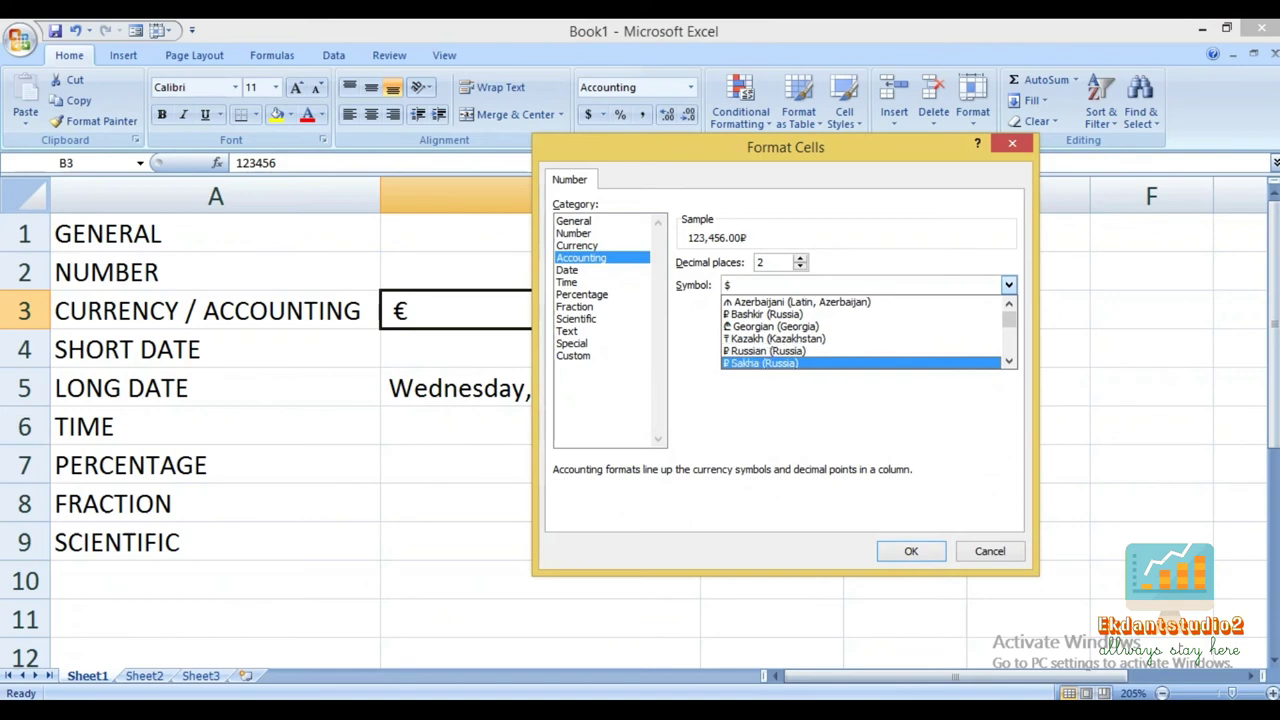
key(Down)
key(Down)
key(Down)
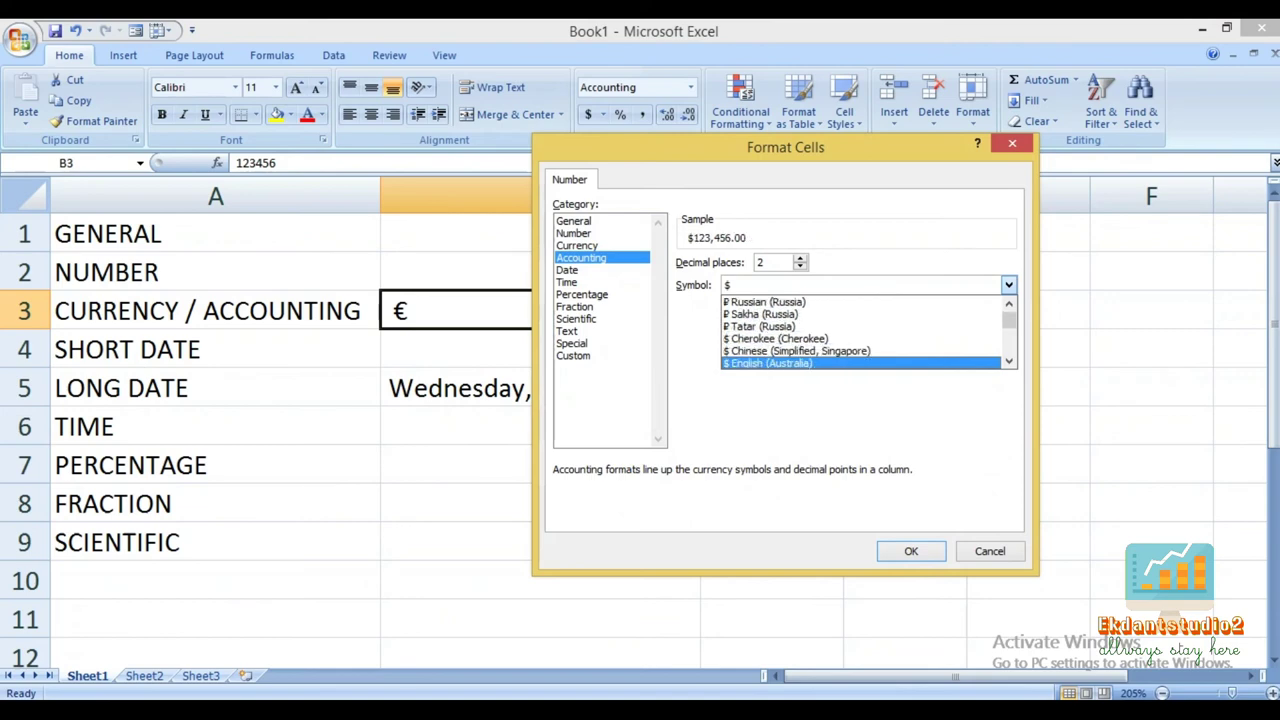
key(Down)
key(Down)
key(Down)
key(Down)
key(Down)
key(Down)
key(Down)
key(Down)
key(Down)
key(Down)
key(Down)
key(Down)
key(Down)
key(Down)
key(Down)
key(Down)
key(Down)
key(Down)
key(Down)
key(Down)
key(Down)
key(Down)
key(Down)
key(Down)
key(Down)
key(Down)
key(Down)
key(Down)
key(Down)
key(Down)
key(Down)
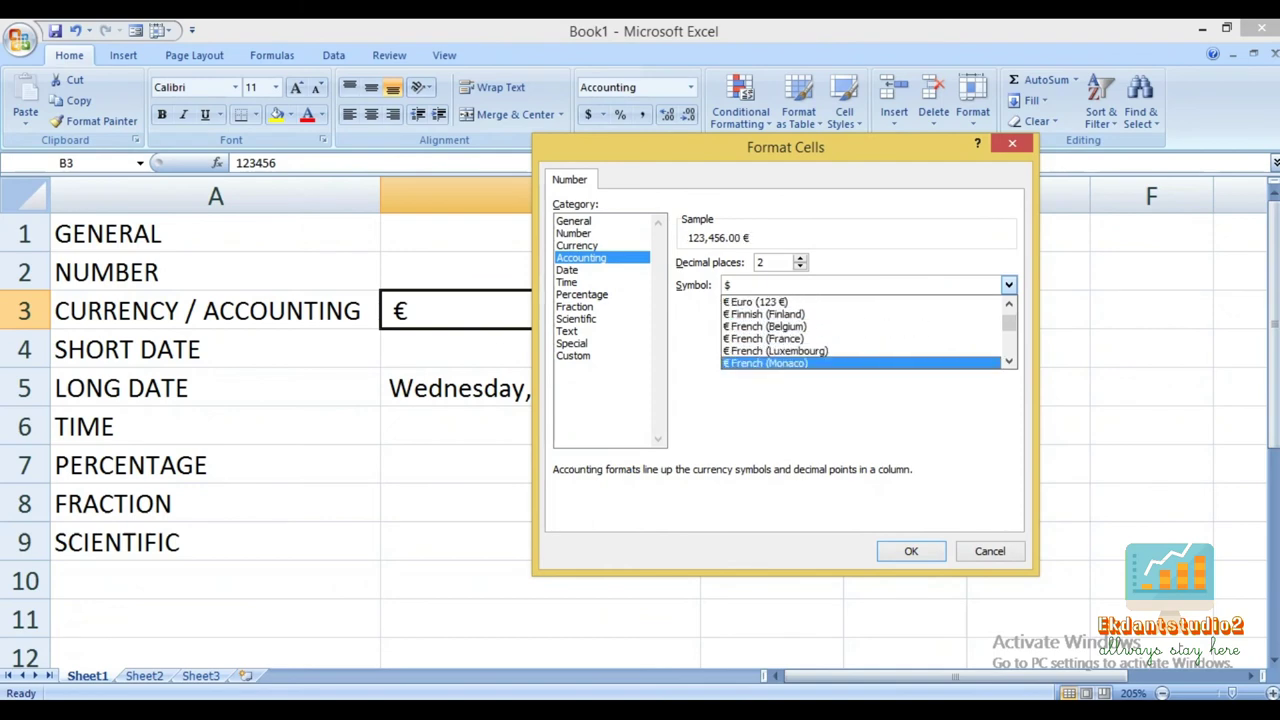
key(Up)
key(Up)
key(Up)
key(Return)
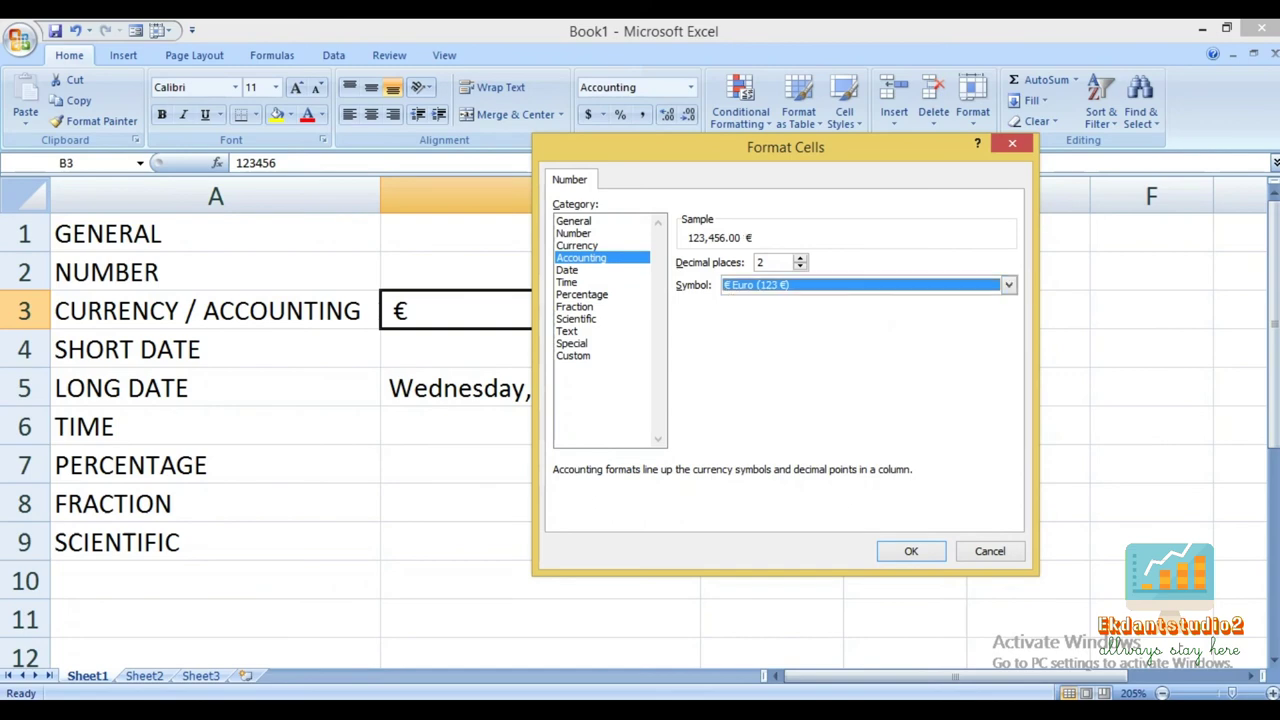
key(Return)
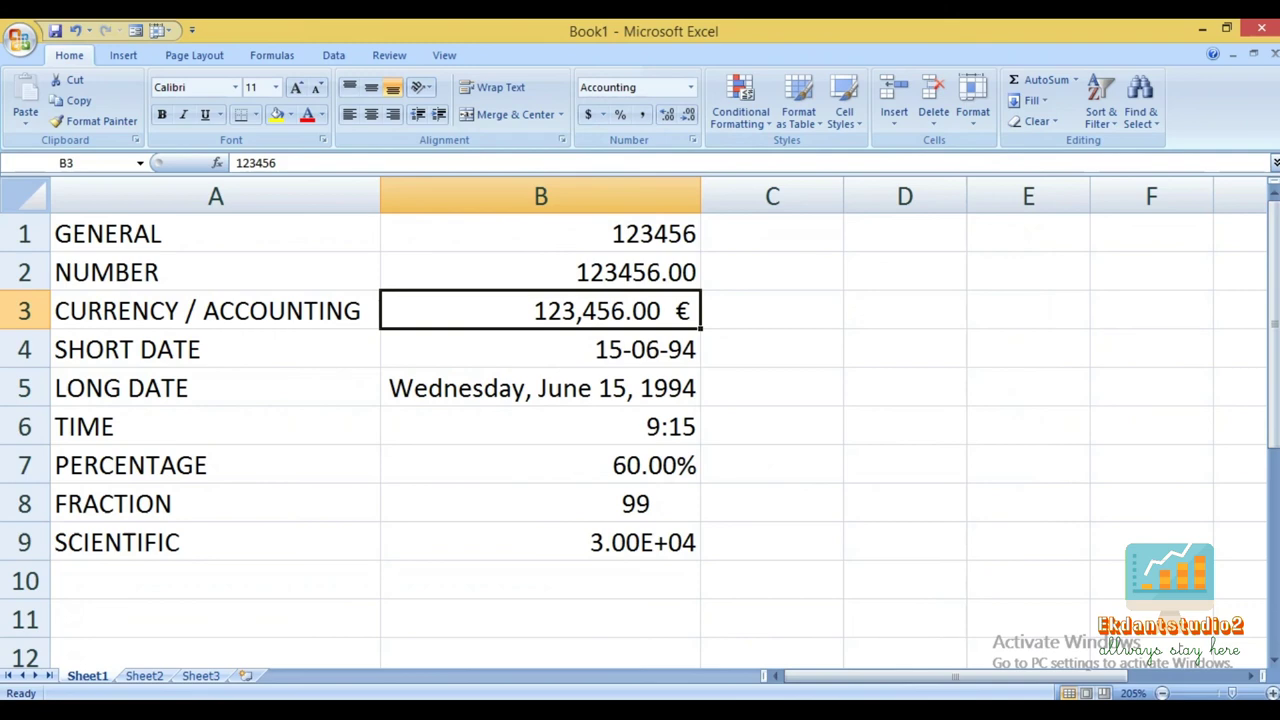
click(540, 465)
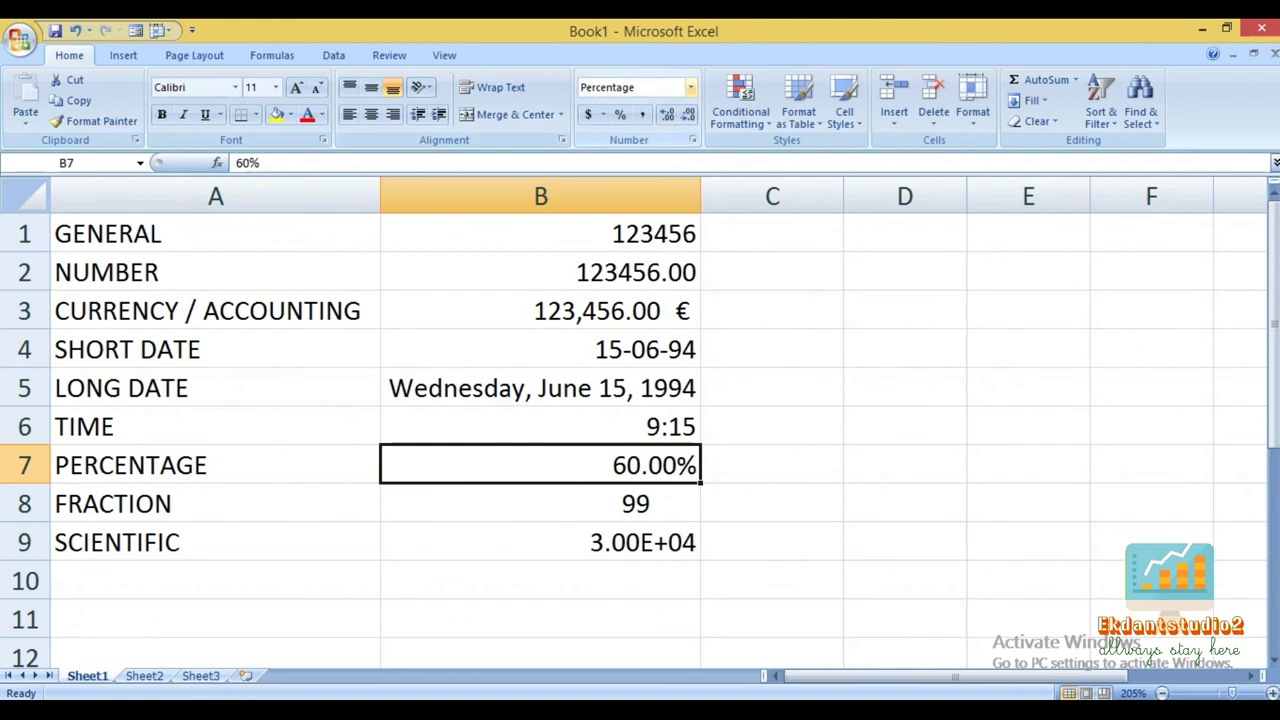
Apply Percent Style to B7 so it shows 60% with no decimals.
click(690, 87)
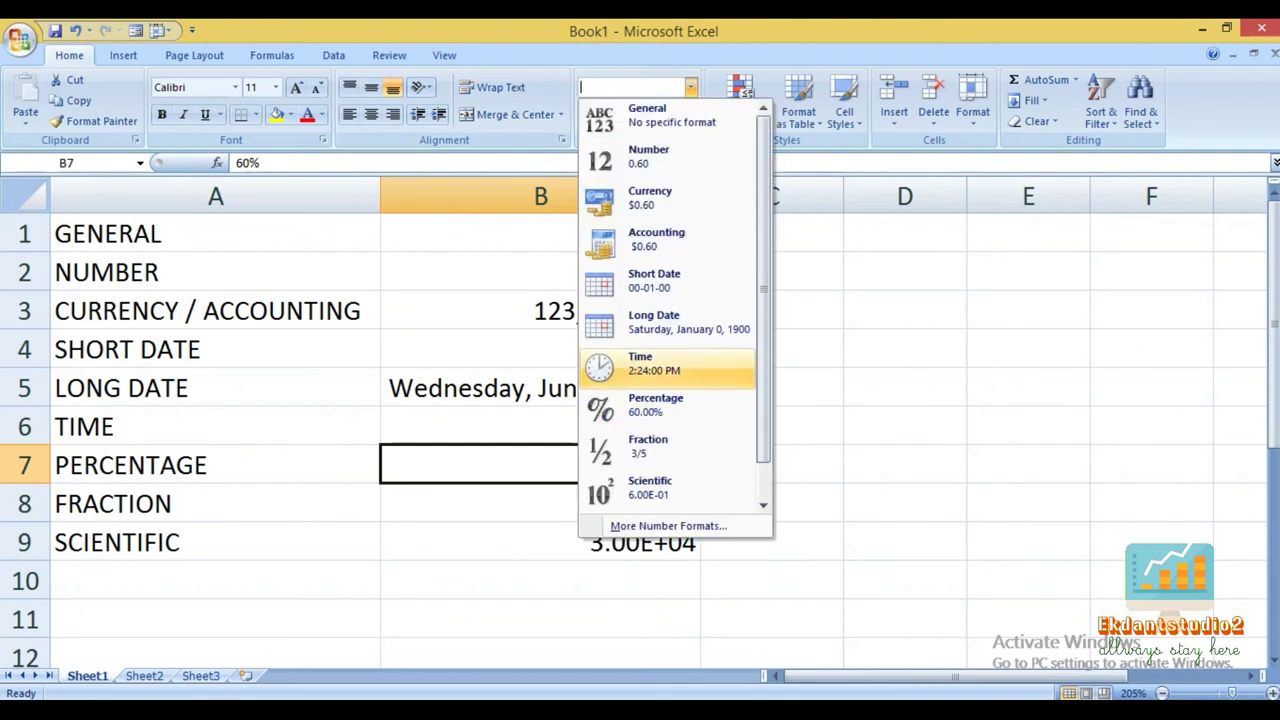
key(Escape)
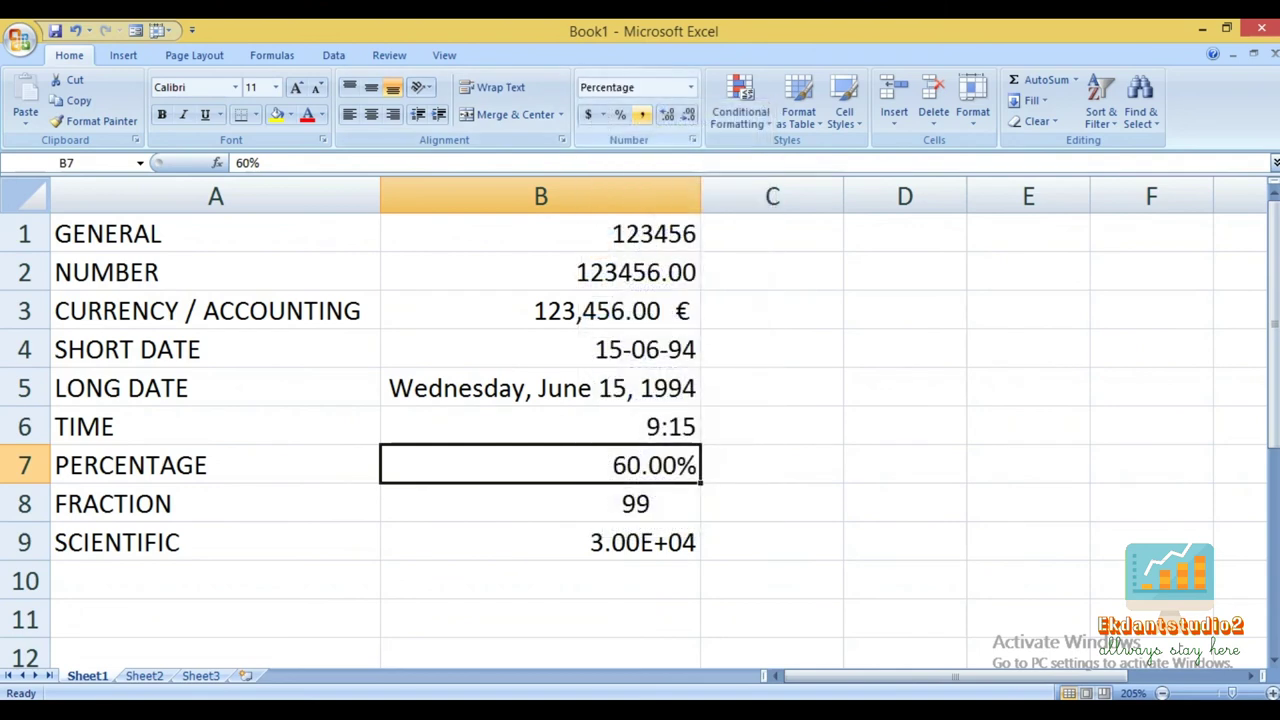
click(620, 114)
click(772, 465)
click(540, 465)
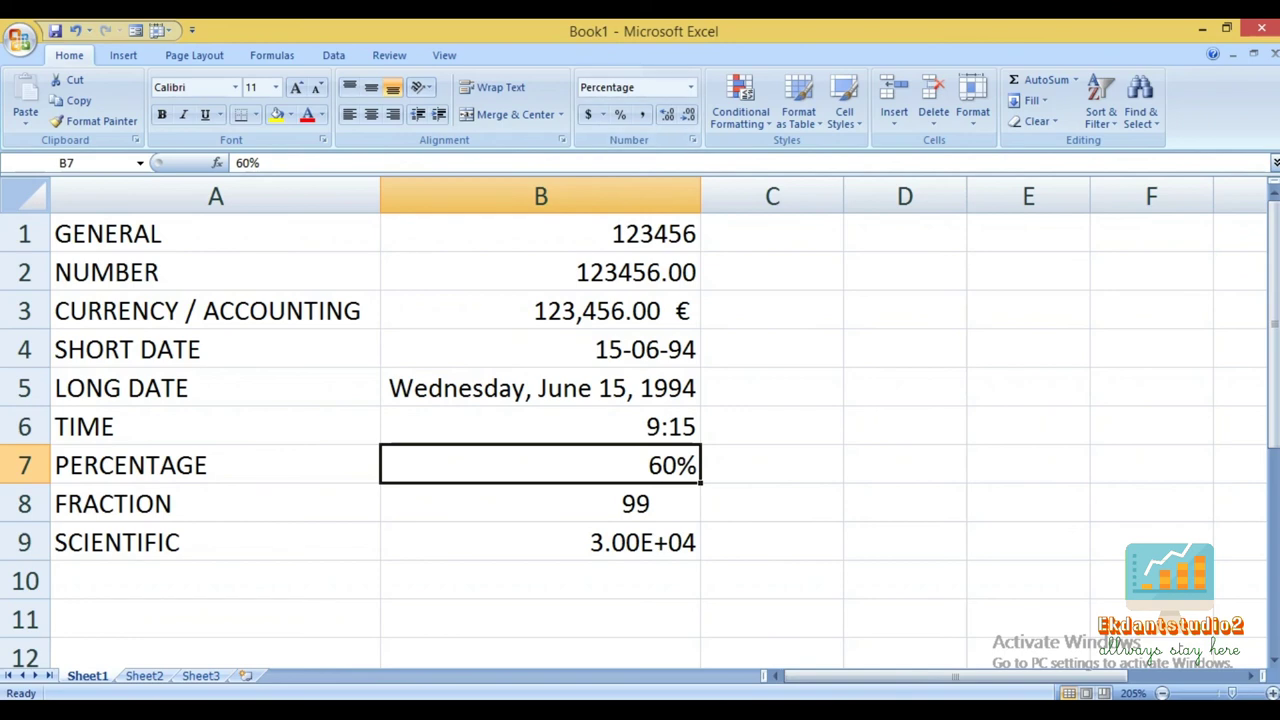
click(540, 233)
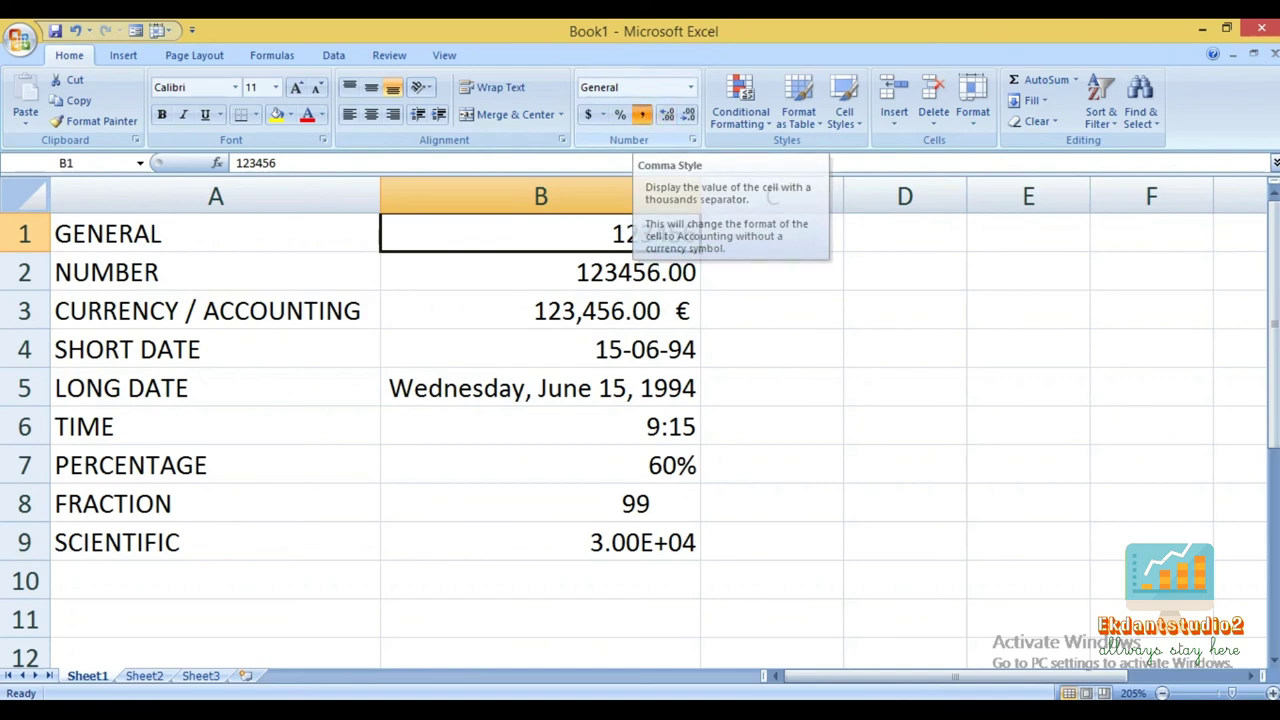
click(642, 114)
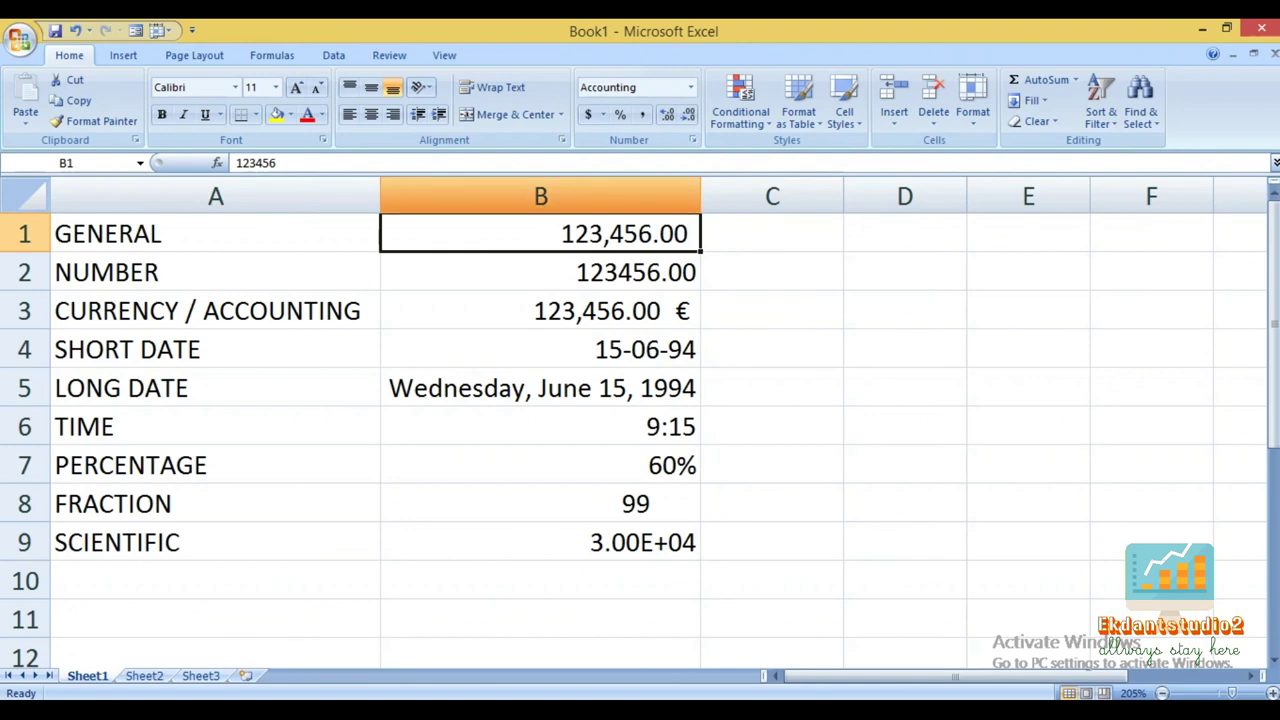
key(F2)
text(,996,969)
key(Return)
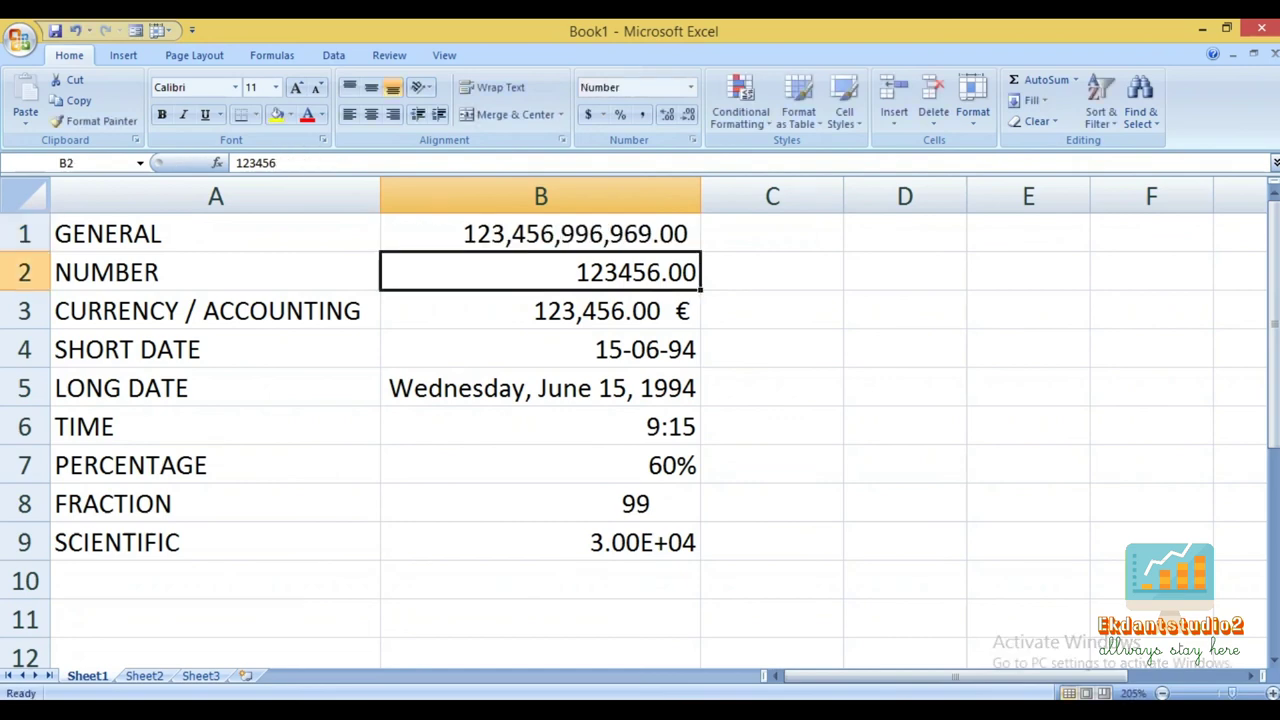
click(540, 233)
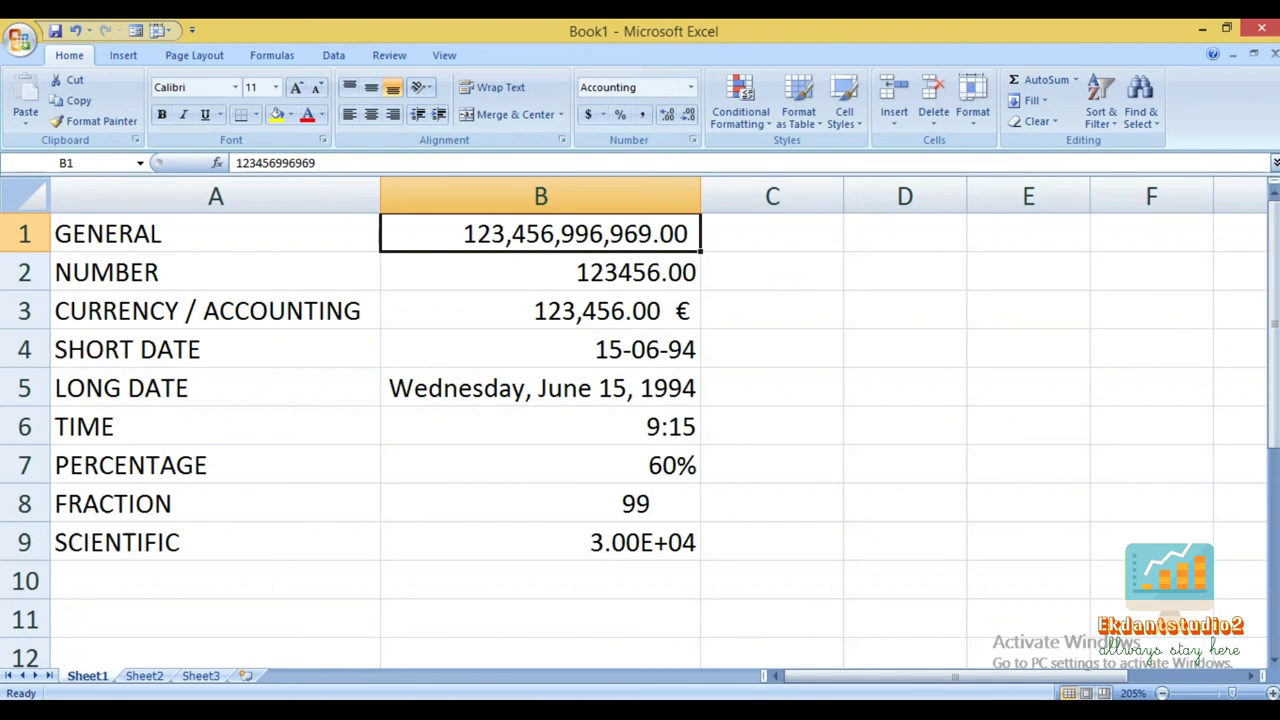
key(F2)
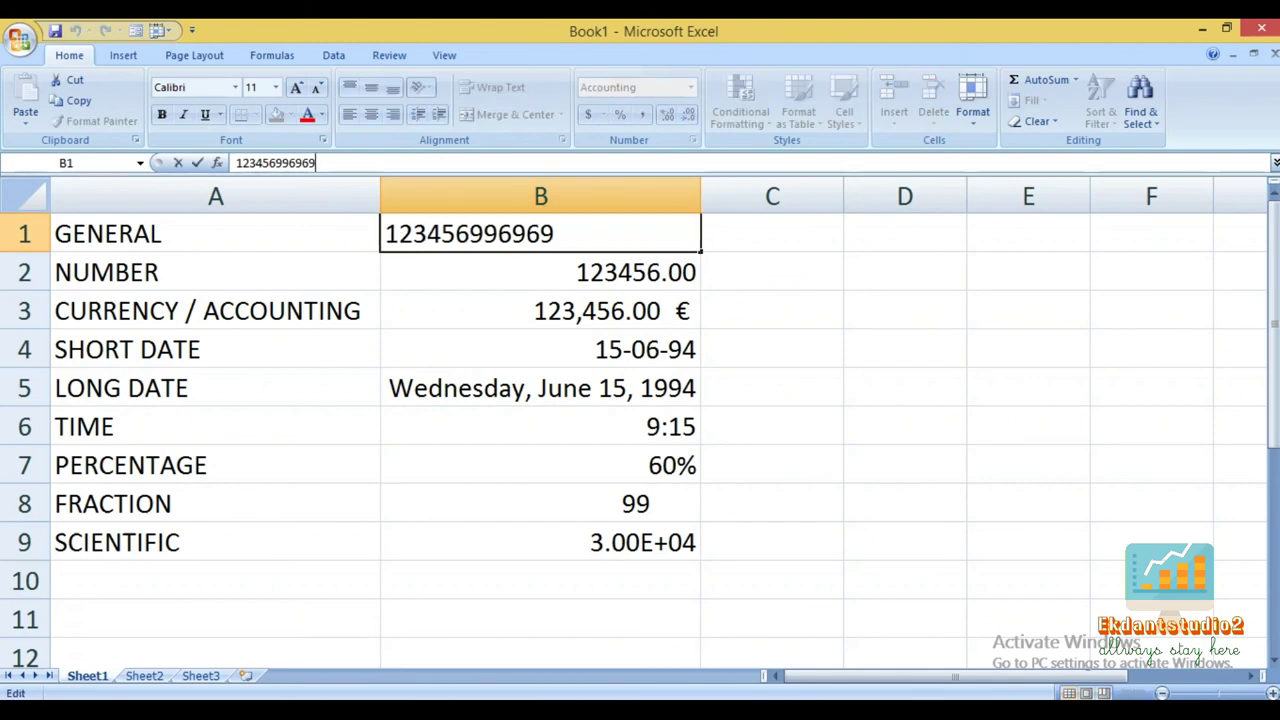
key(BackSpace)
key(BackSpace)
key(Return)
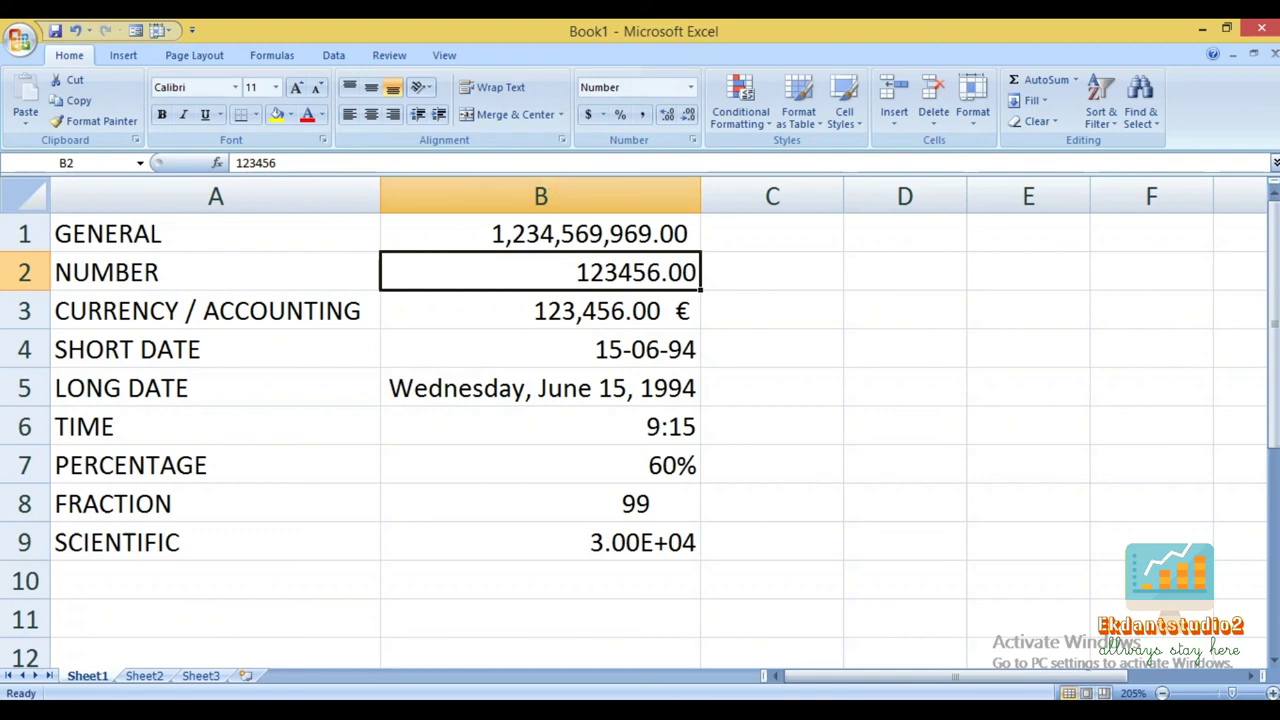
click(540, 233)
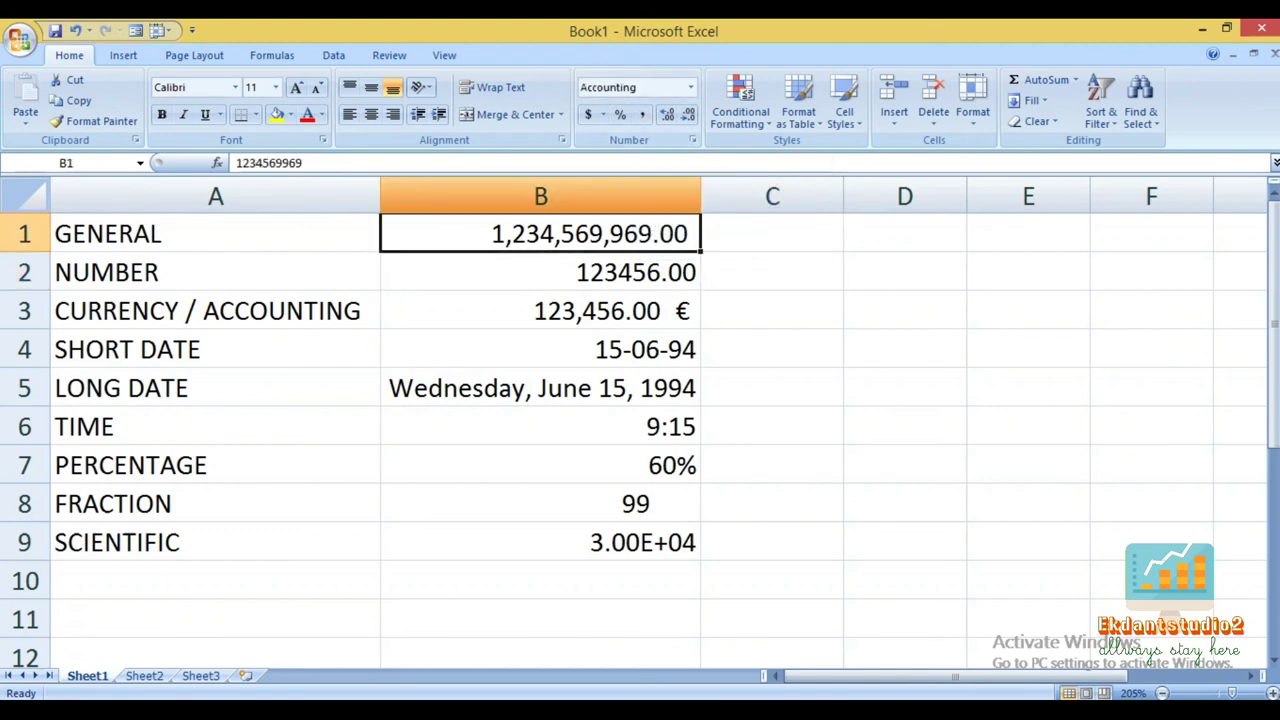
click(690, 87)
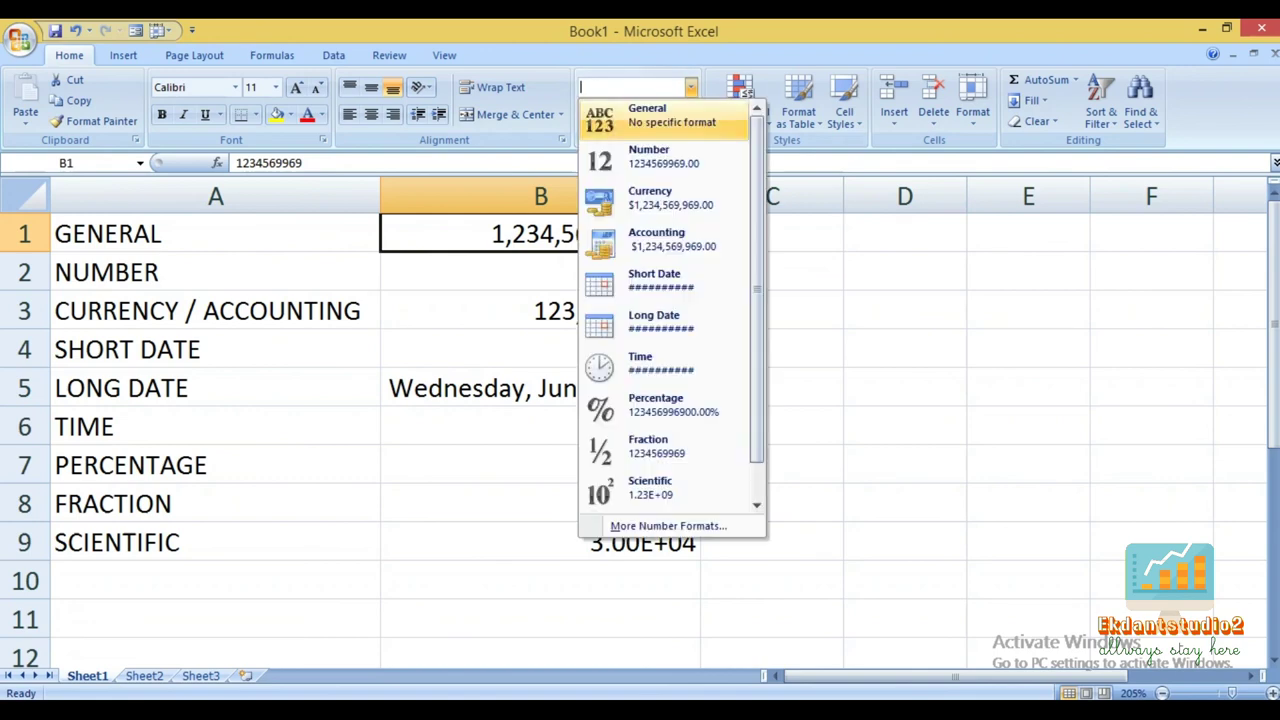
click(671, 120)
click(772, 233)
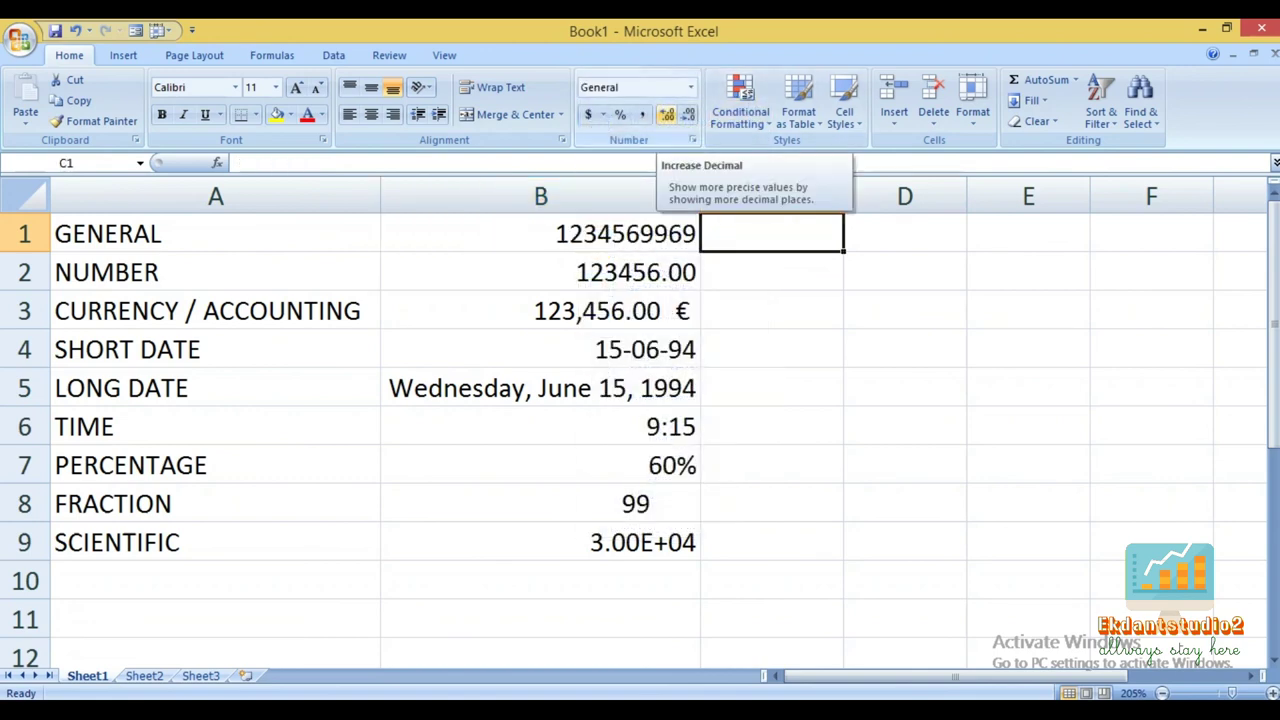
click(772, 349)
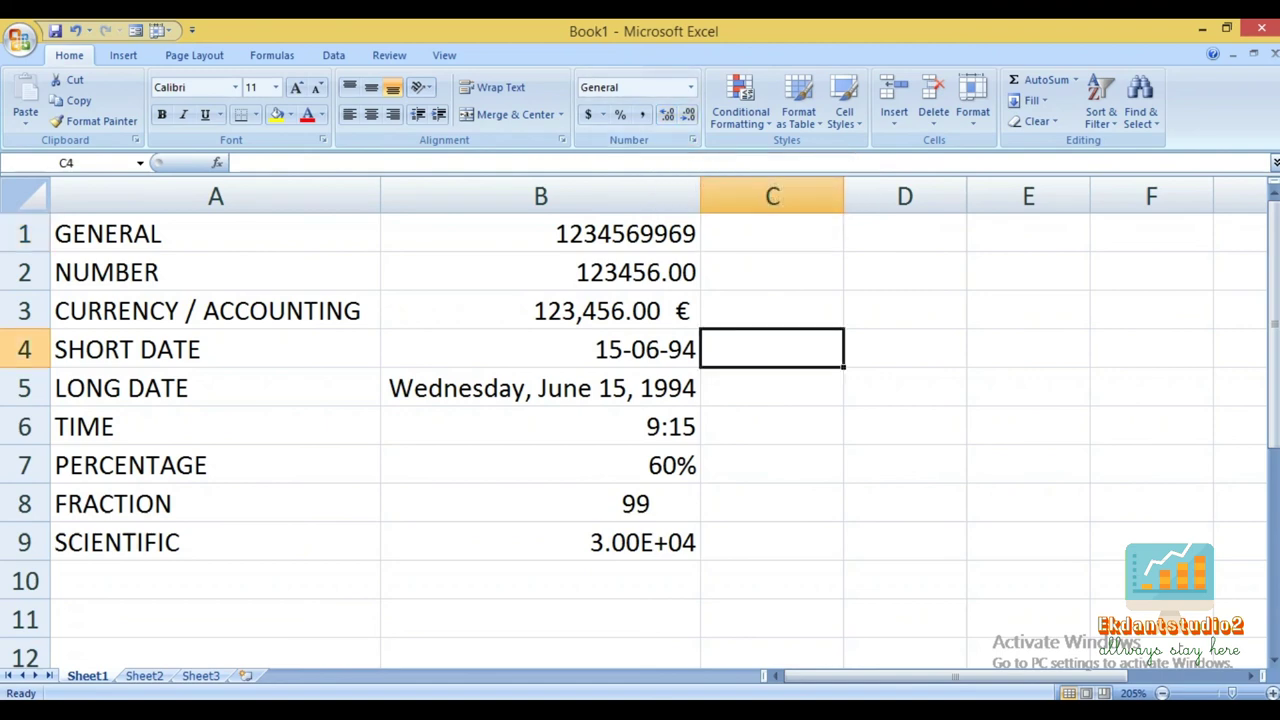
Adjust B2's decimal places until it shows 123456 with no decimals.
click(540, 272)
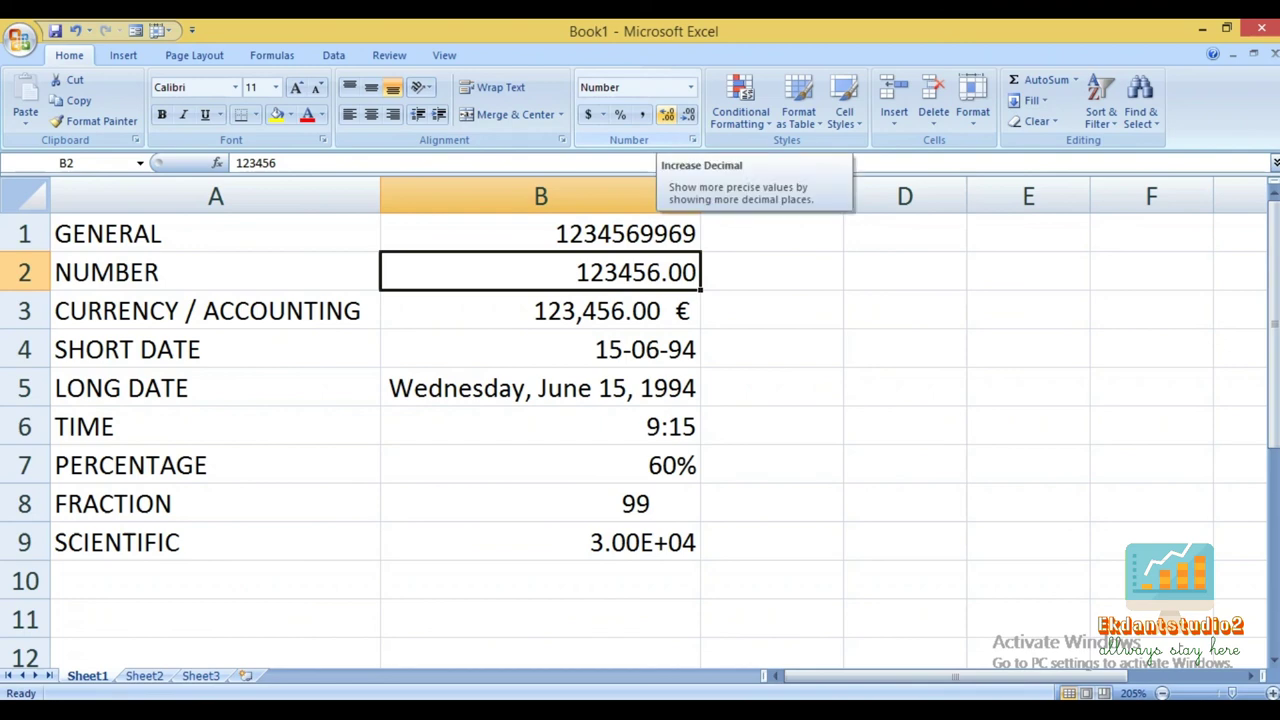
click(666, 114)
click(666, 114)
click(688, 114)
click(688, 114)
click(688, 114)
click(688, 114)
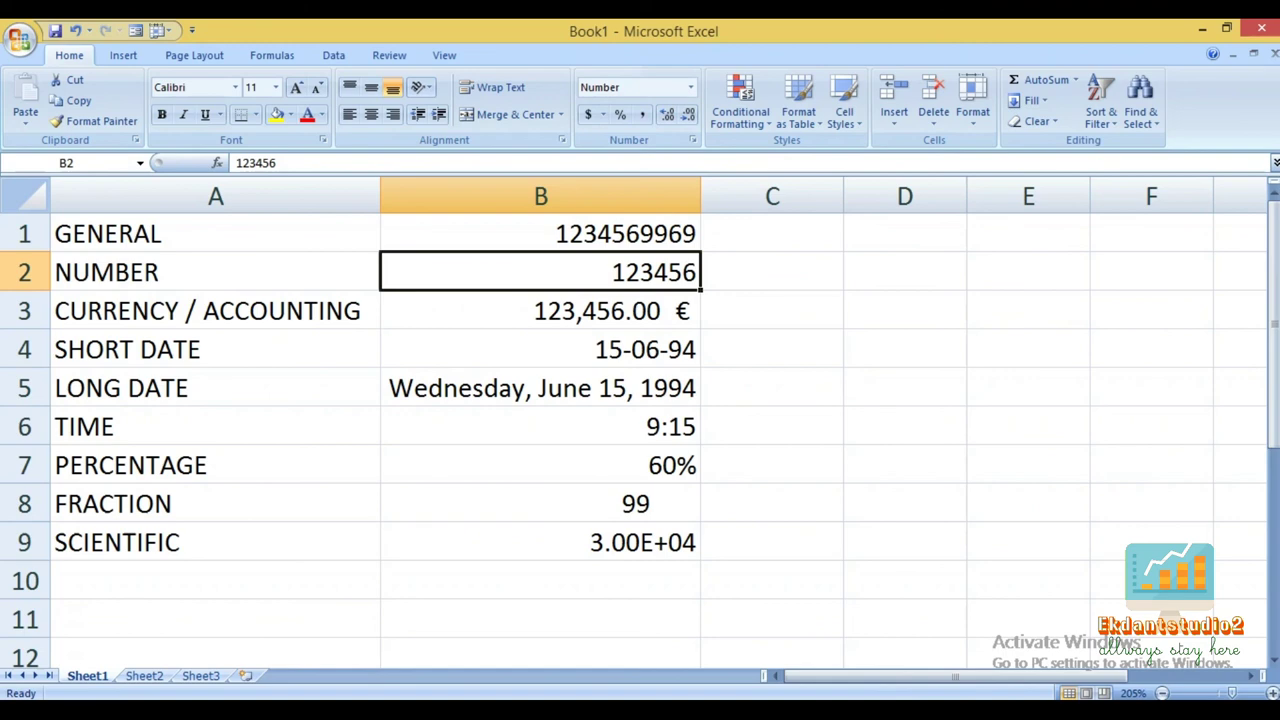
click(772, 271)
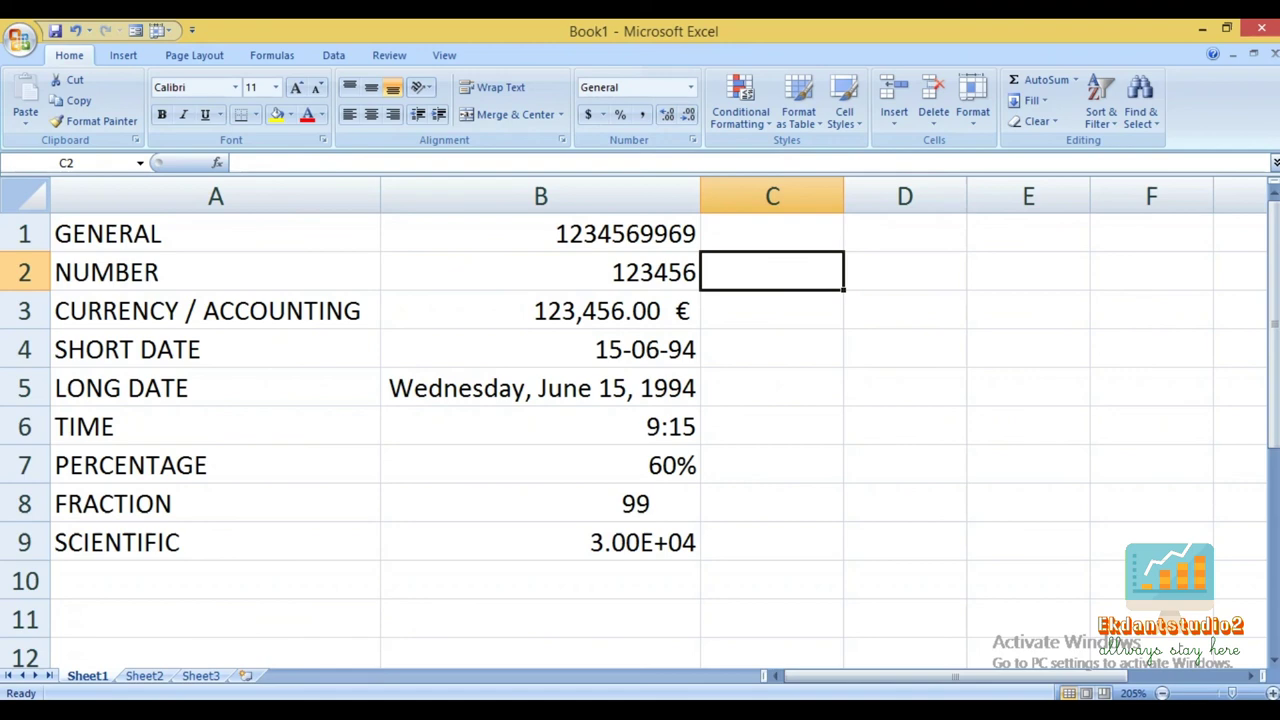
click(540, 271)
click(666, 114)
click(666, 114)
click(688, 114)
click(688, 114)
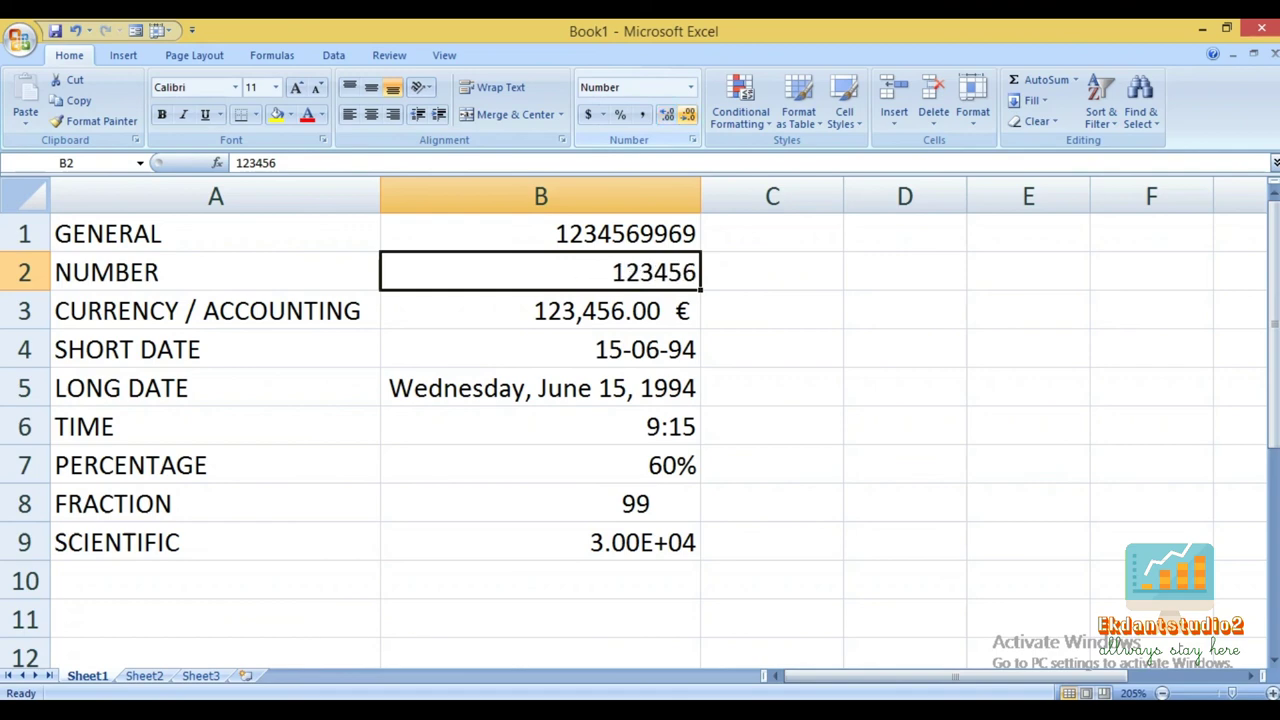